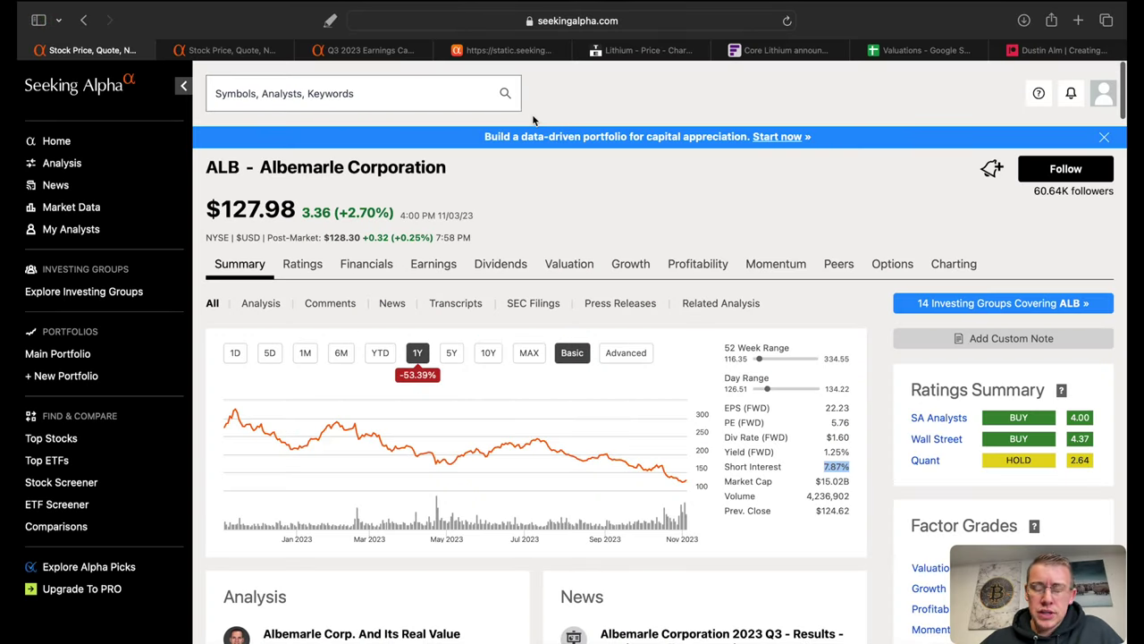
- Compare Albemarle's YTD and 1Y price charts and highlight its short interest figure
{"action": "left_click", "coordinate": [380, 352]}
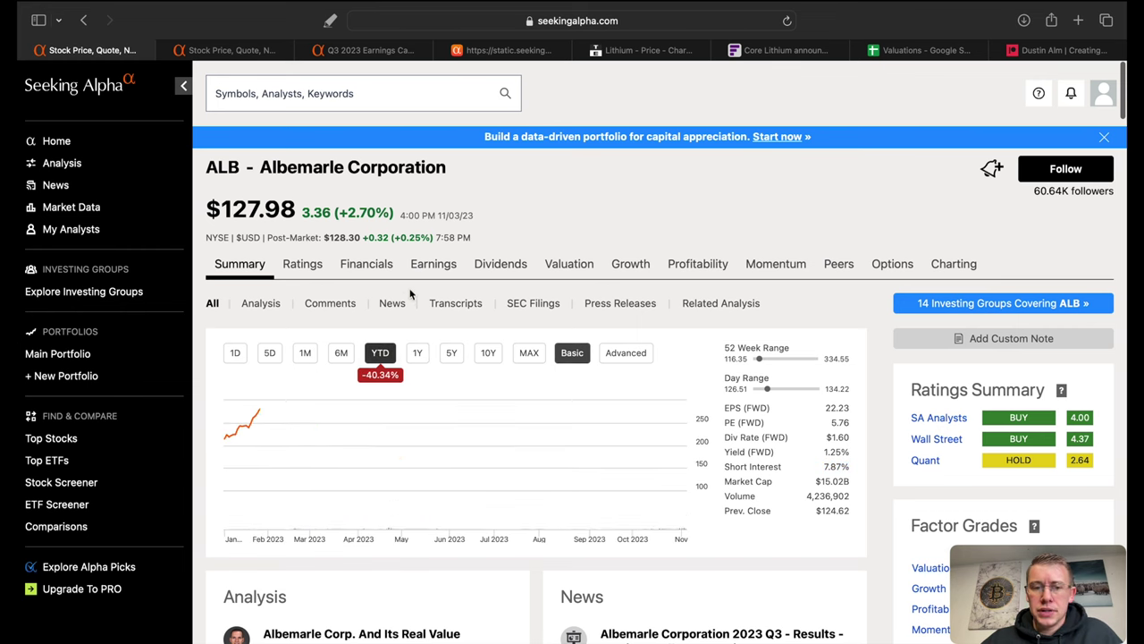
{"action": "left_click", "coordinate": [418, 351]}
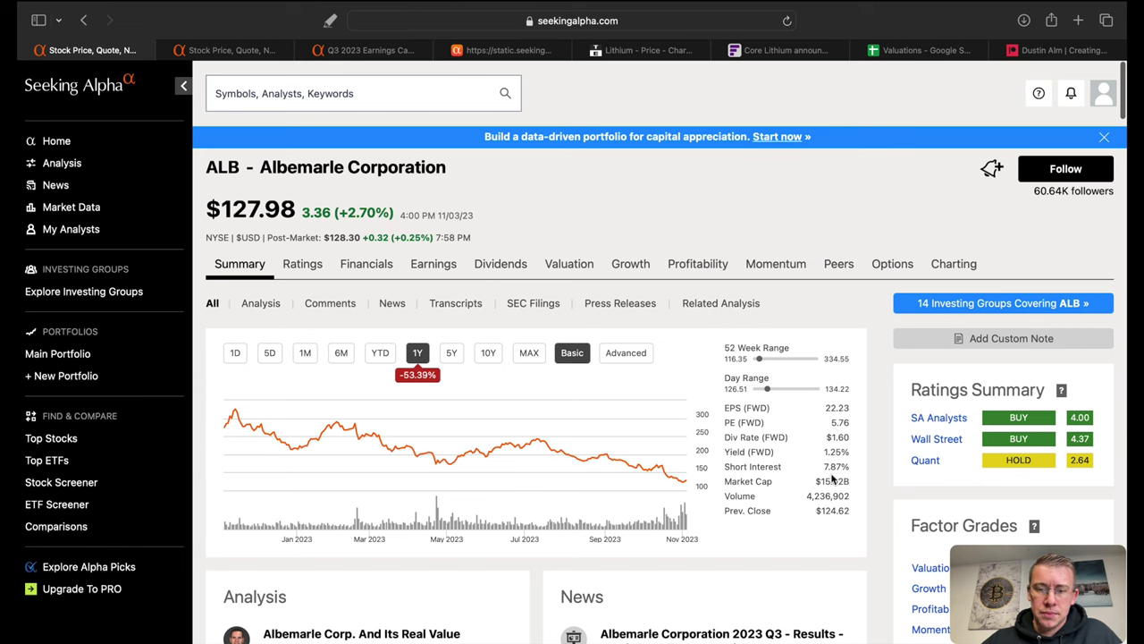
{"action": "left_click_drag", "start_coordinate": [820, 465], "coordinate": [848, 462]}
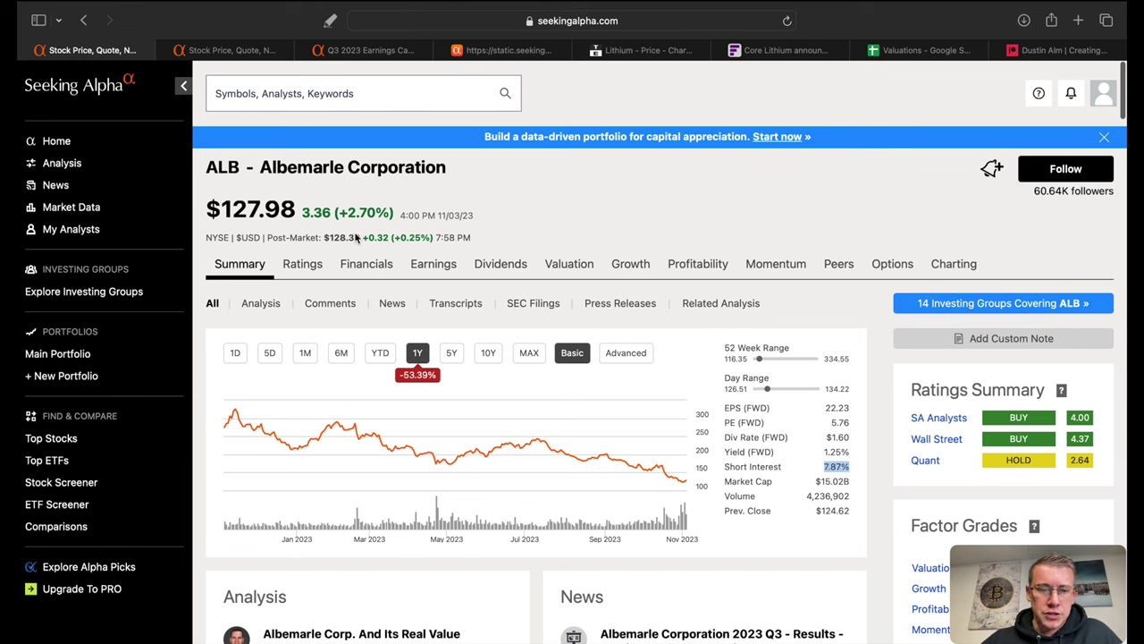
- Check Albemarle's earnings summary and highlight the previous and revised FY 2023 net sales and operating cash figures on the outlook slide
{"action": "left_click", "coordinate": [224, 51]}
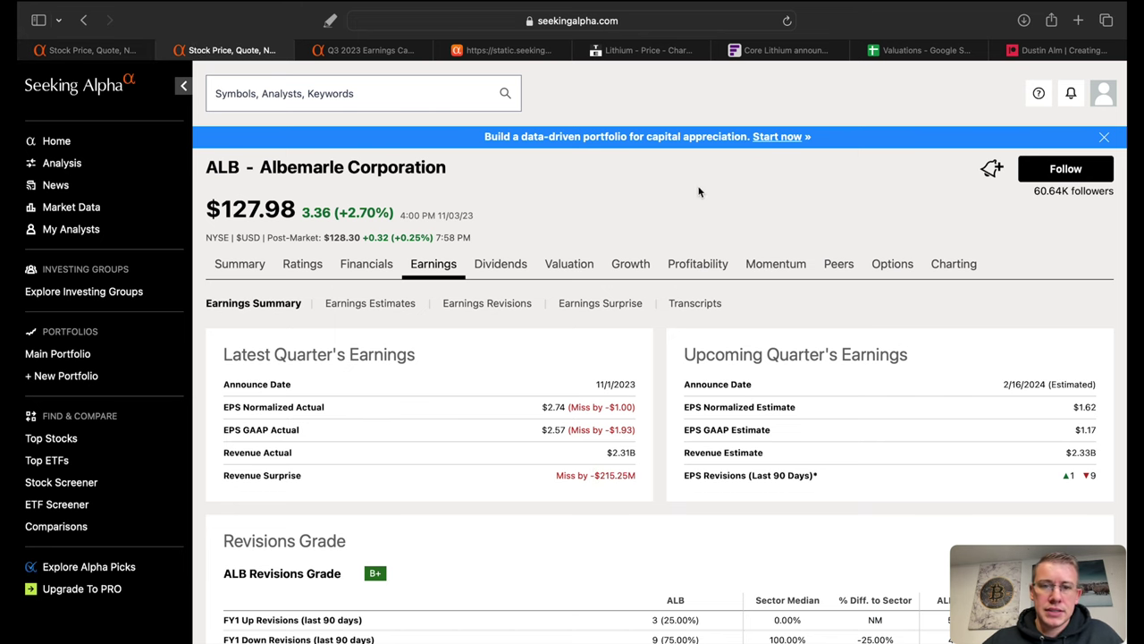
{"action": "left_click", "coordinate": [505, 50]}
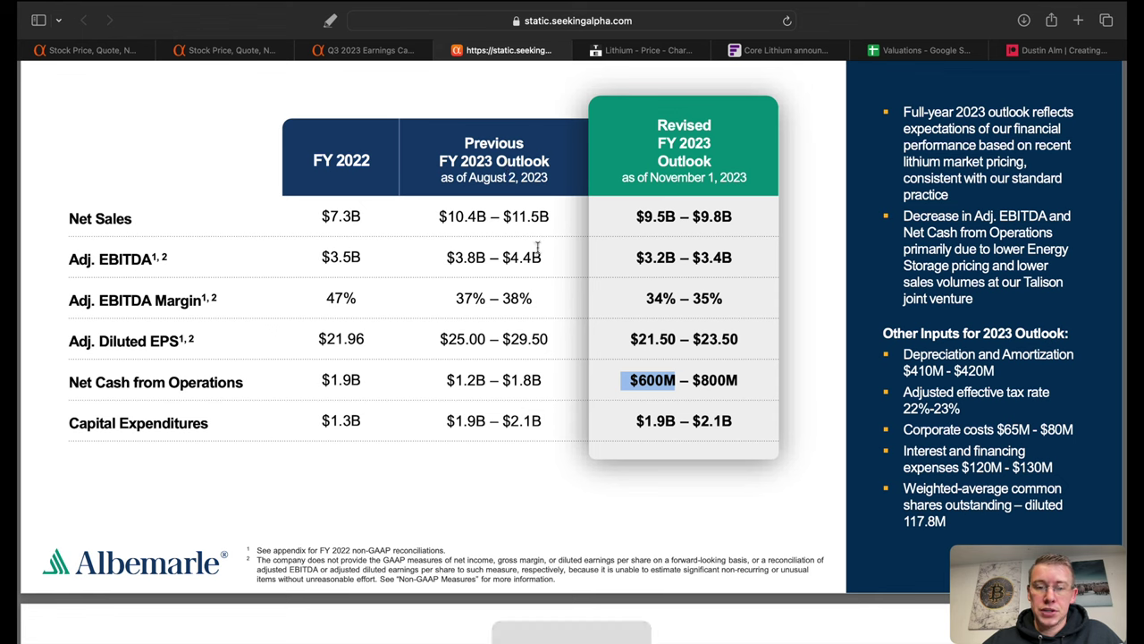
{"action": "left_click_drag", "start_coordinate": [450, 217], "coordinate": [492, 222]}
{"action": "left_click_drag", "start_coordinate": [627, 216], "coordinate": [679, 218]}
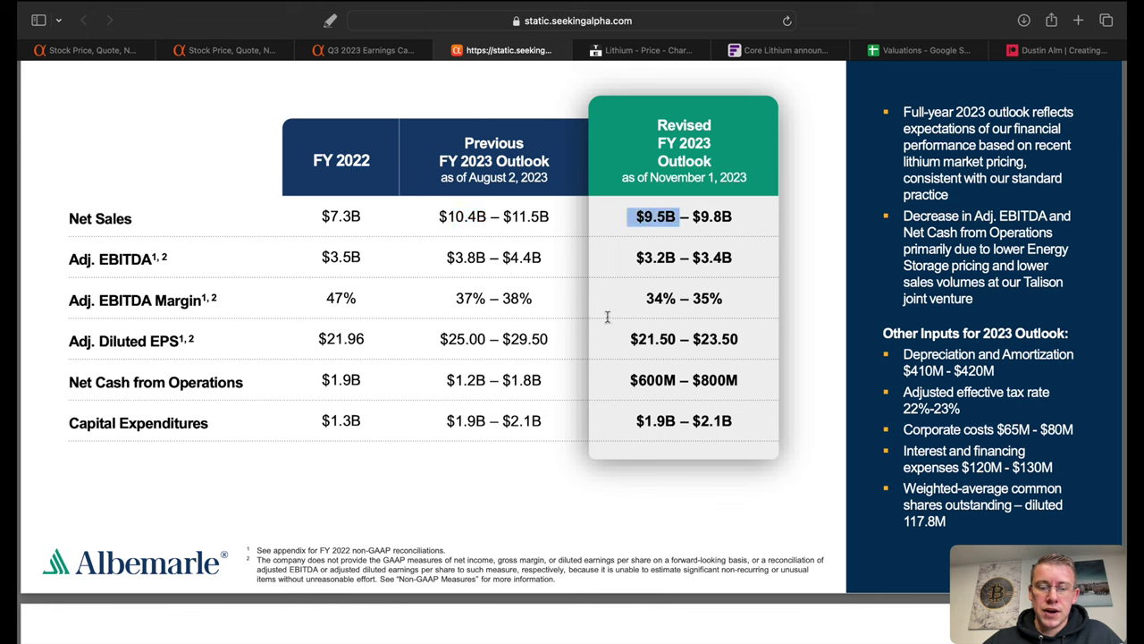
{"action": "left_click_drag", "start_coordinate": [636, 129], "coordinate": [702, 141]}
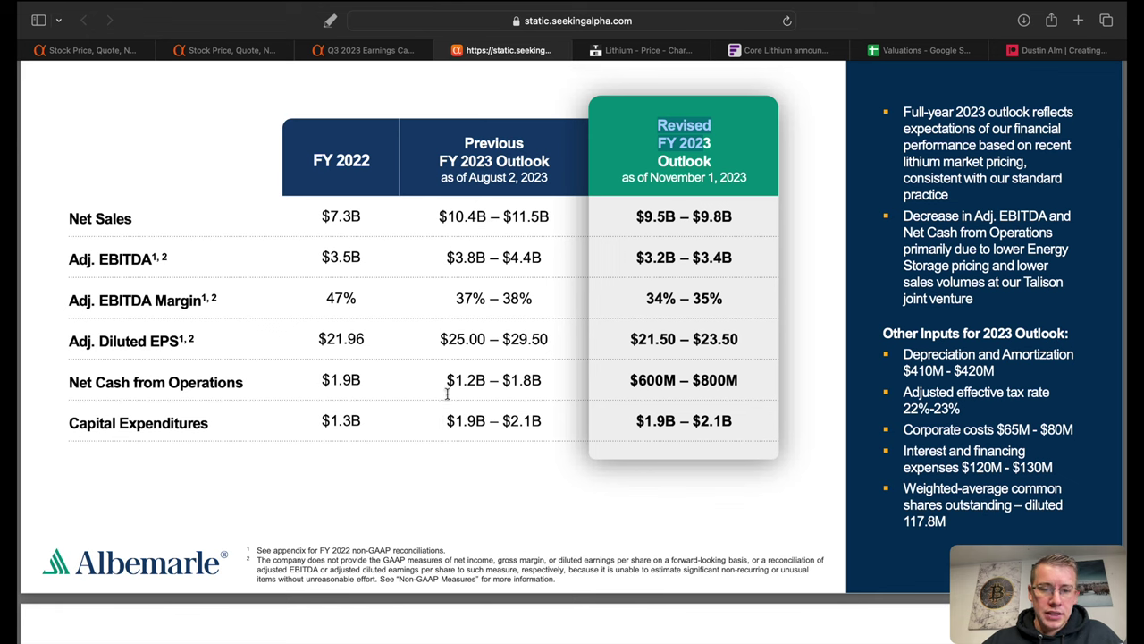
{"action": "left_click_drag", "start_coordinate": [441, 380], "coordinate": [507, 384]}
{"action": "left_click_drag", "start_coordinate": [622, 380], "coordinate": [677, 380]}
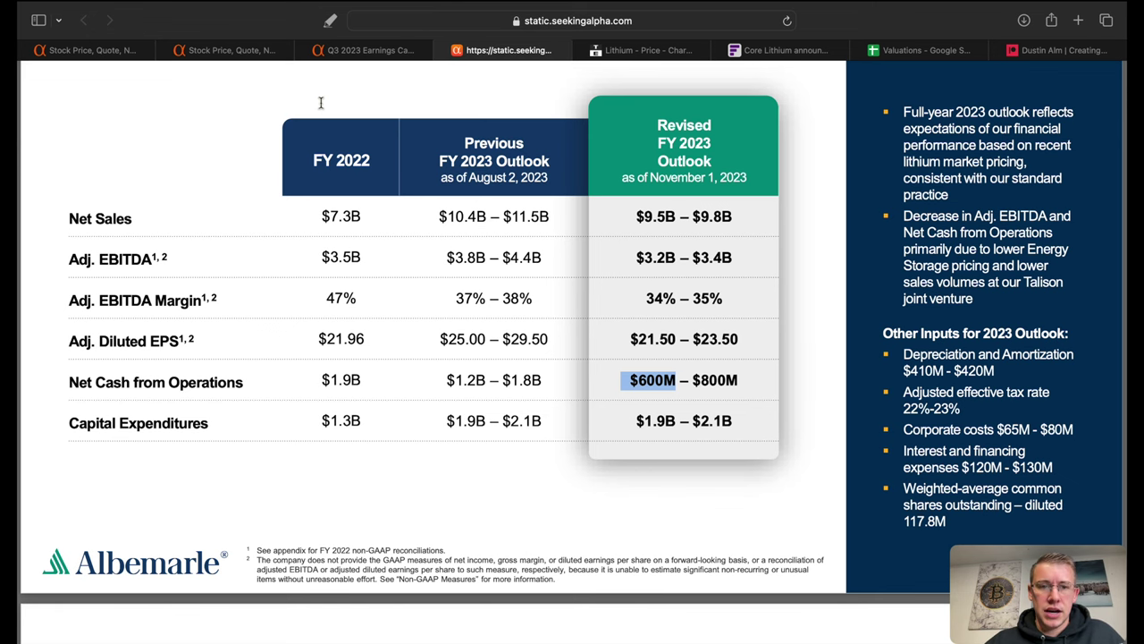
- Review the outlook passage in the Q3 2023 earnings call transcript and the spodumene and lithium price charts
{"action": "left_click", "coordinate": [367, 50]}
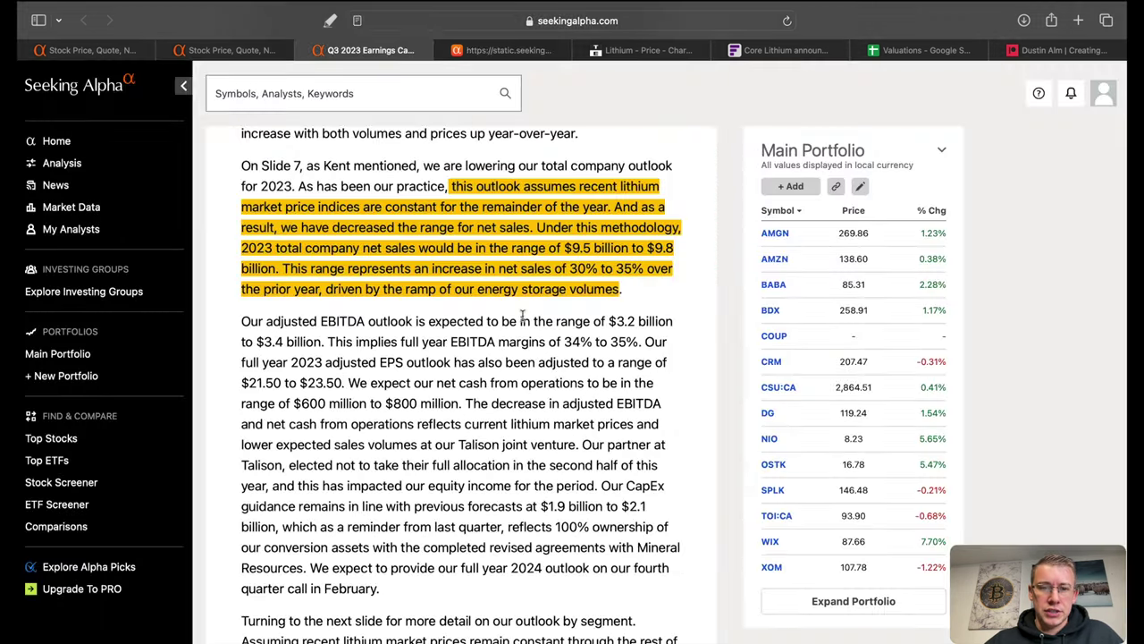
{"action": "left_click", "coordinate": [511, 51]}
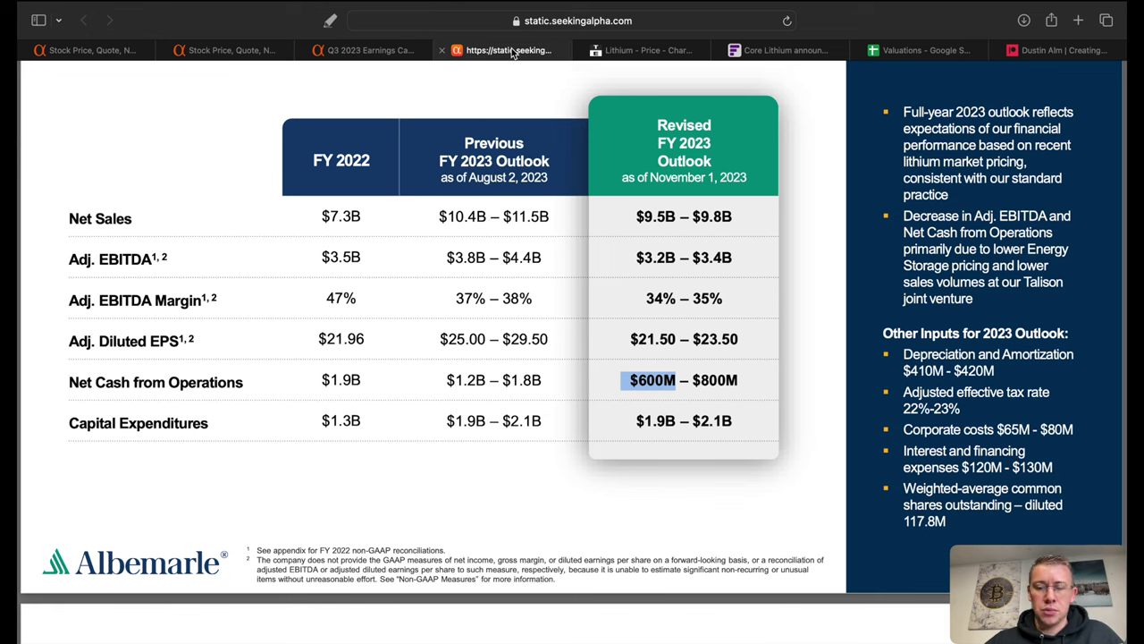
{"action": "left_click", "coordinate": [764, 50]}
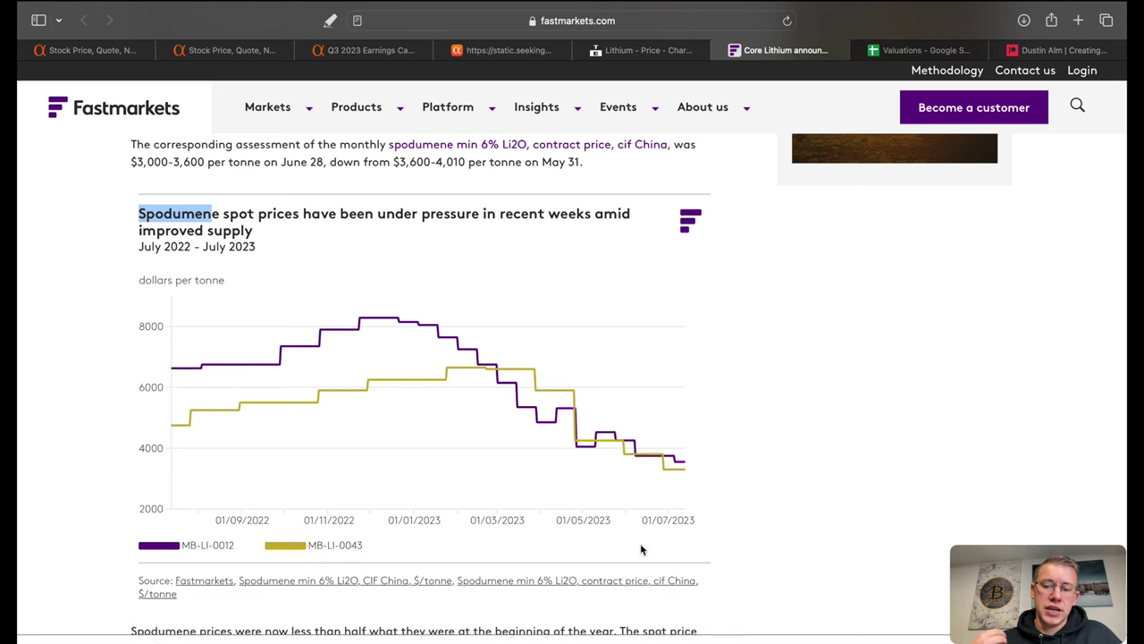
{"action": "left_click", "coordinate": [640, 52]}
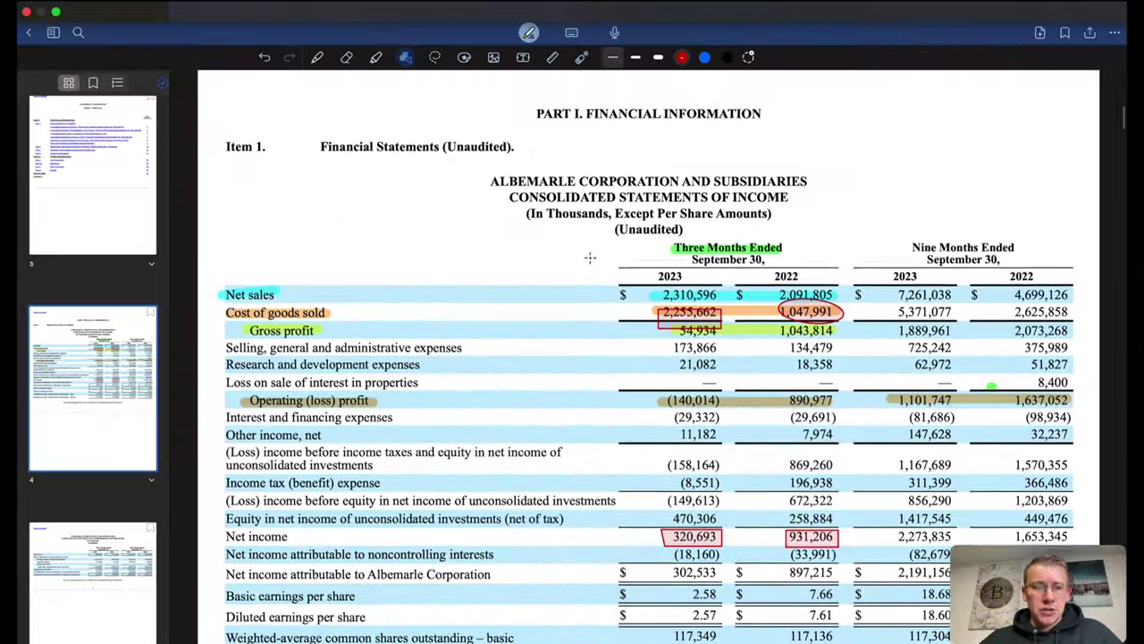
- In the annotated quarterly report's balance sheet, underline in red both cash and cash equivalents figures and the December 31, 2022 inventories figure
{"action": "scroll", "coordinate": [590, 257], "scroll_direction": "down", "scroll_amount": 3}
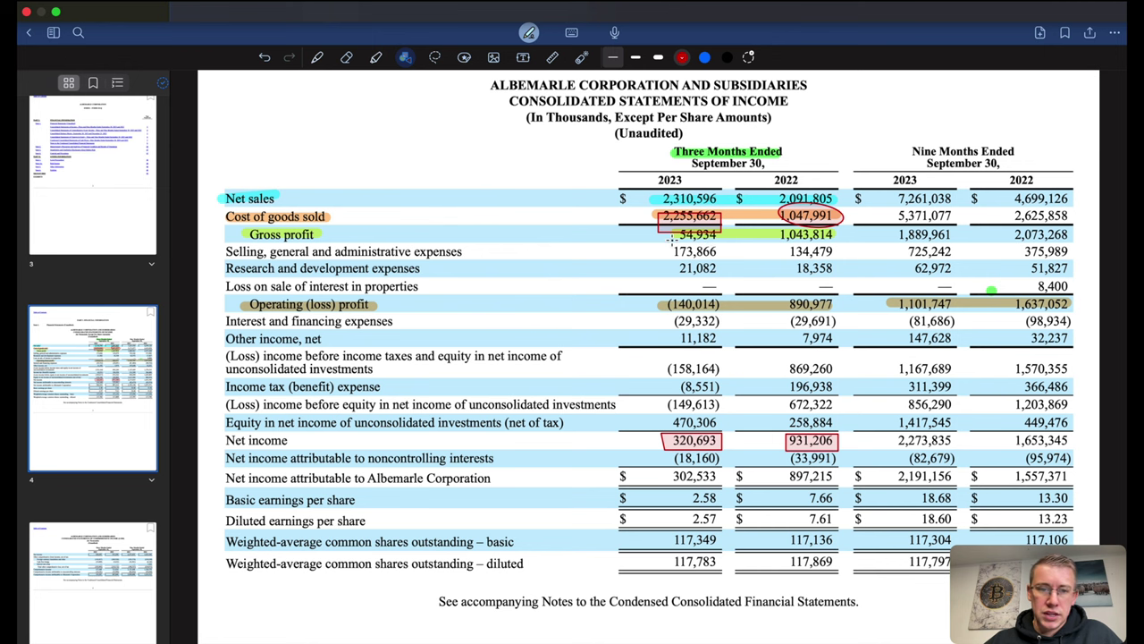
{"action": "scroll", "coordinate": [675, 328], "scroll_direction": "down", "scroll_amount": 2}
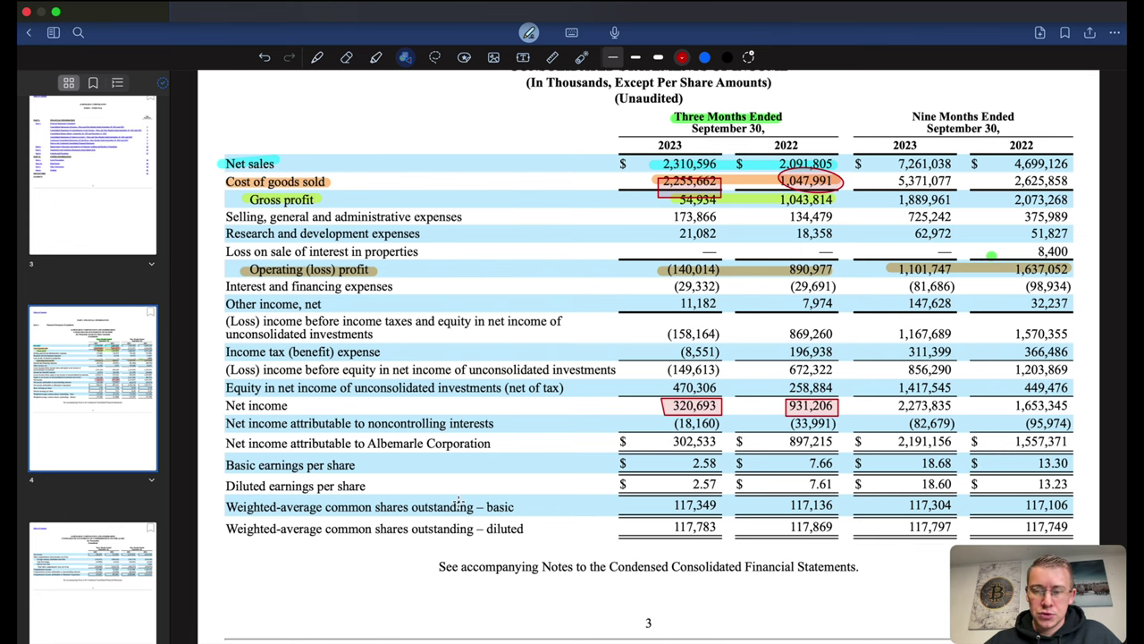
{"action": "scroll", "coordinate": [459, 502], "scroll_direction": "down", "scroll_amount": 15}
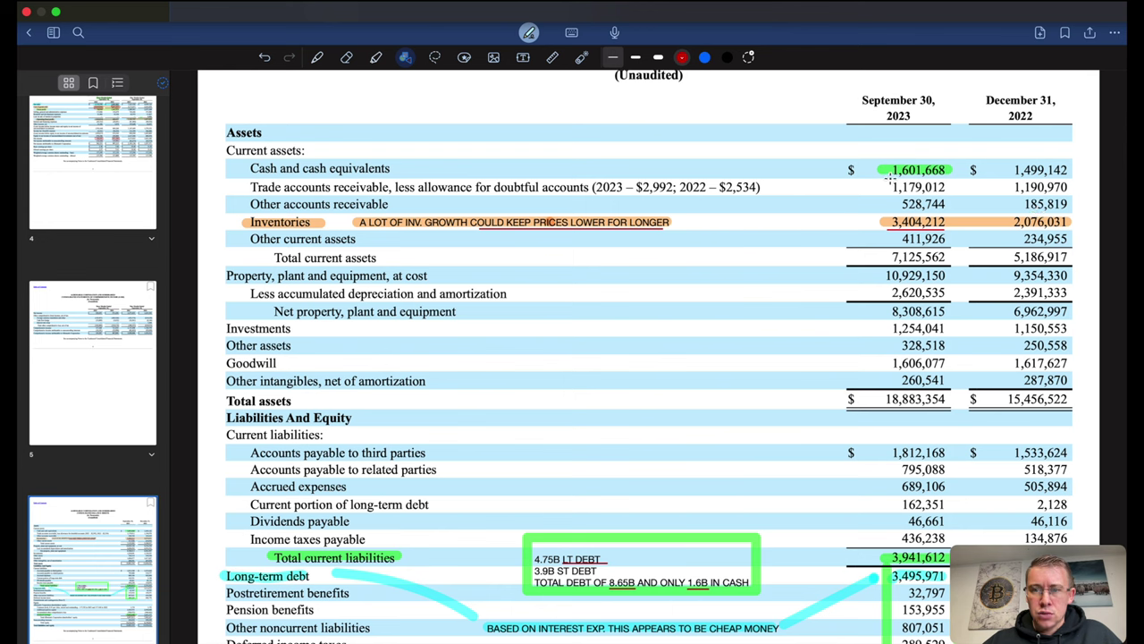
{"action": "left_click_drag", "start_coordinate": [890, 179], "coordinate": [1067, 179]}
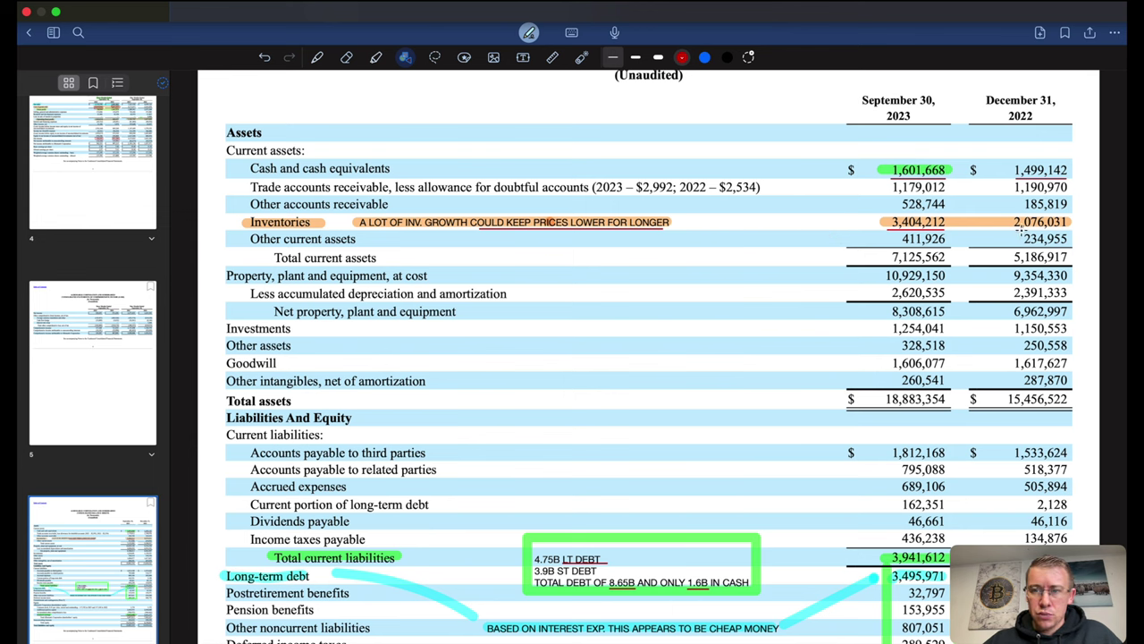
{"action": "left_click_drag", "start_coordinate": [1017, 231], "coordinate": [1069, 230]}
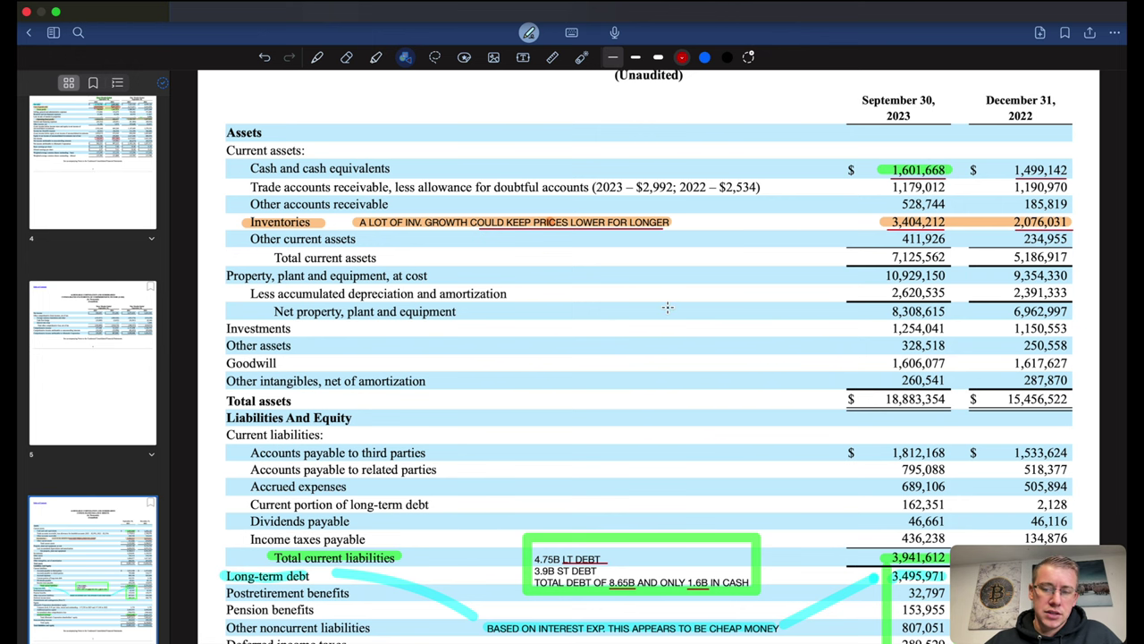
- Underline in red the "Total current liabilities" label, "ST DEBT" in the debt note, and the "Retained earnings" label on the balance sheet
{"action": "scroll", "coordinate": [667, 306], "scroll_direction": "down", "scroll_amount": 2}
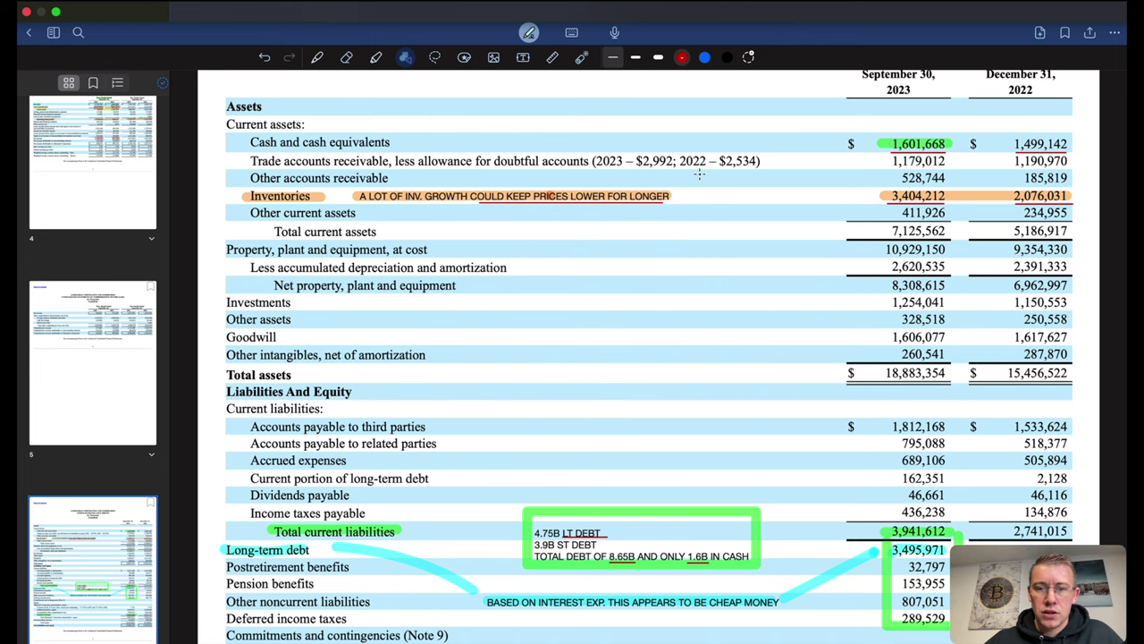
{"action": "scroll", "coordinate": [505, 489], "scroll_direction": "down", "scroll_amount": 3}
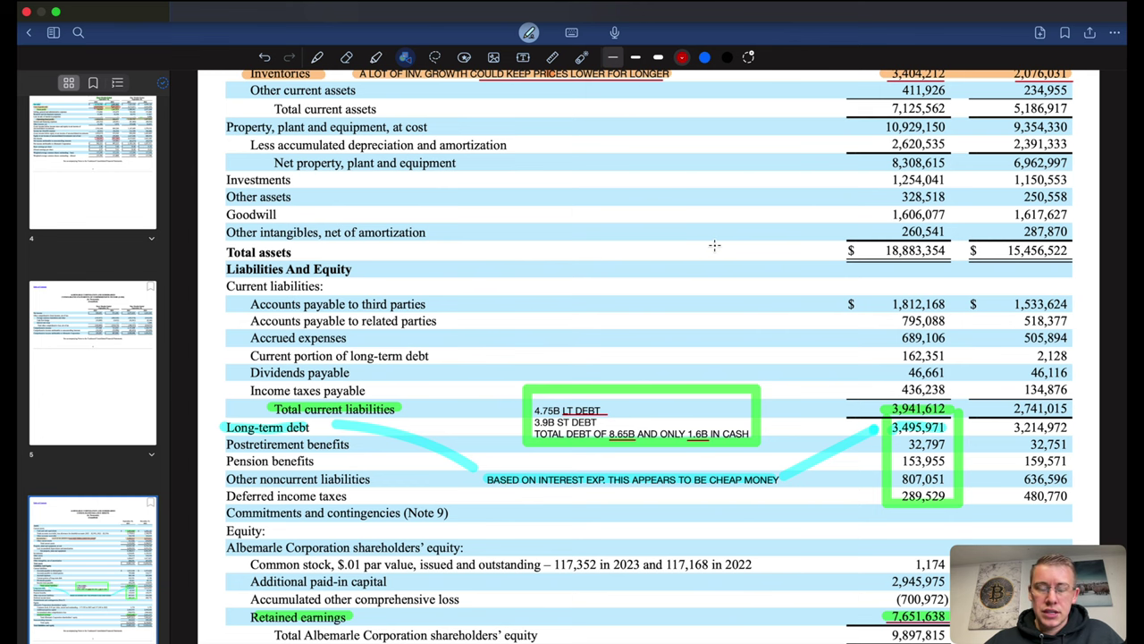
{"action": "scroll", "coordinate": [620, 297], "scroll_direction": "down", "scroll_amount": 4}
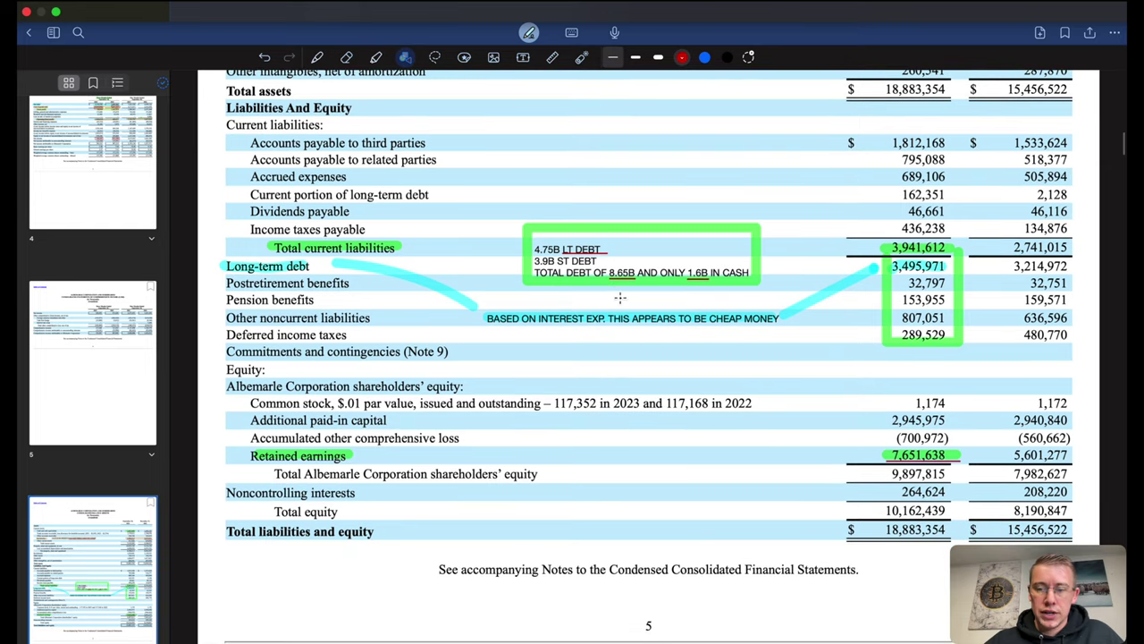
{"action": "left_click_drag", "start_coordinate": [275, 257], "coordinate": [394, 257]}
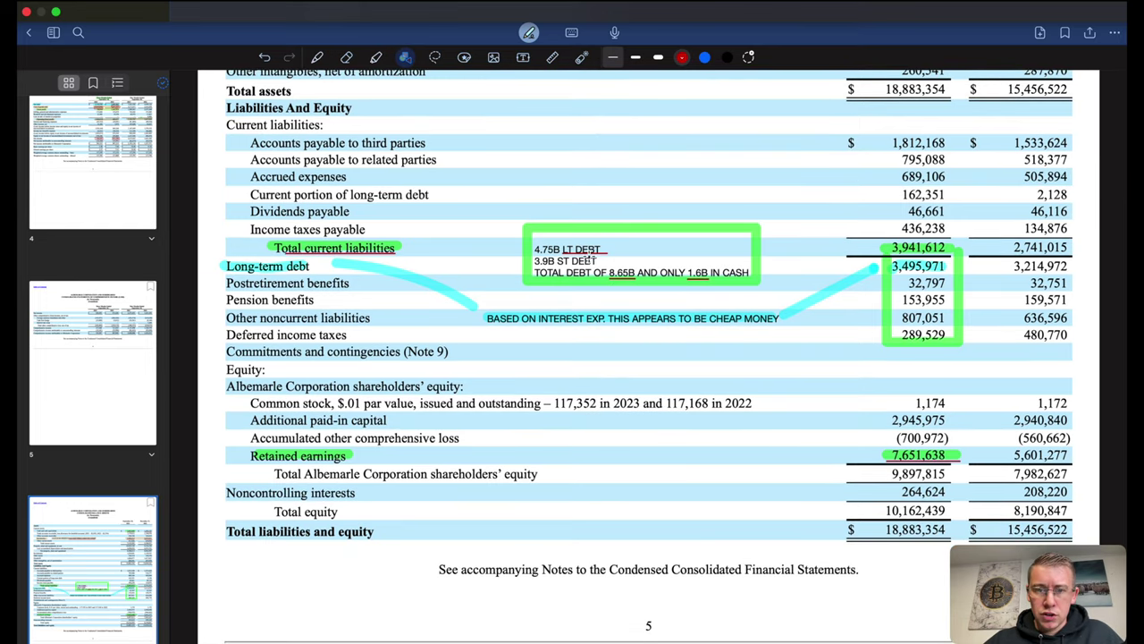
{"action": "left_click_drag", "start_coordinate": [534, 266], "coordinate": [634, 278]}
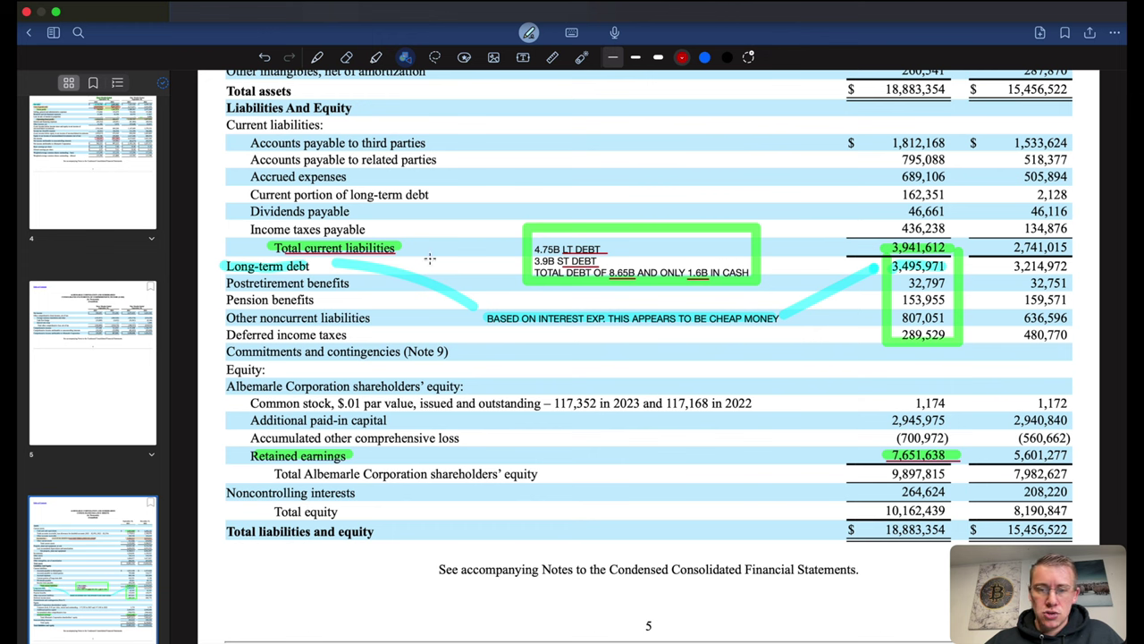
{"action": "scroll", "coordinate": [408, 318], "scroll_direction": "down", "scroll_amount": 4}
{"action": "left_click_drag", "start_coordinate": [250, 266], "coordinate": [353, 270]}
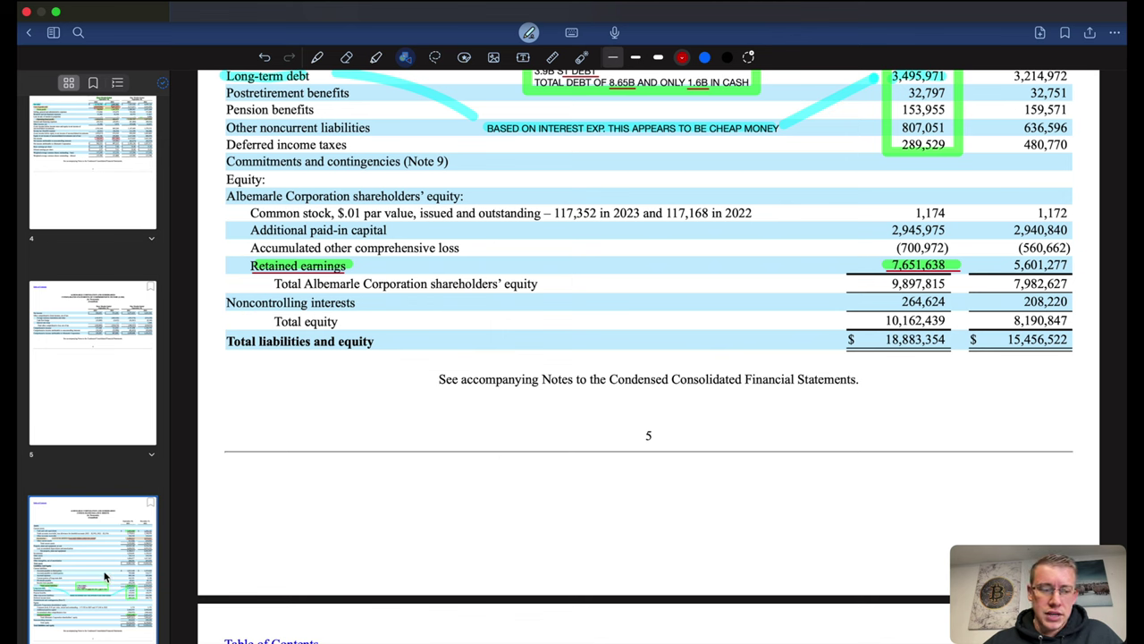
- Go to the cash flow statement on page 8 and underline "SUBSIDIARY" in red in the note about the two lines netting out positive
{"action": "scroll", "coordinate": [105, 577], "scroll_direction": "down", "scroll_amount": 5}
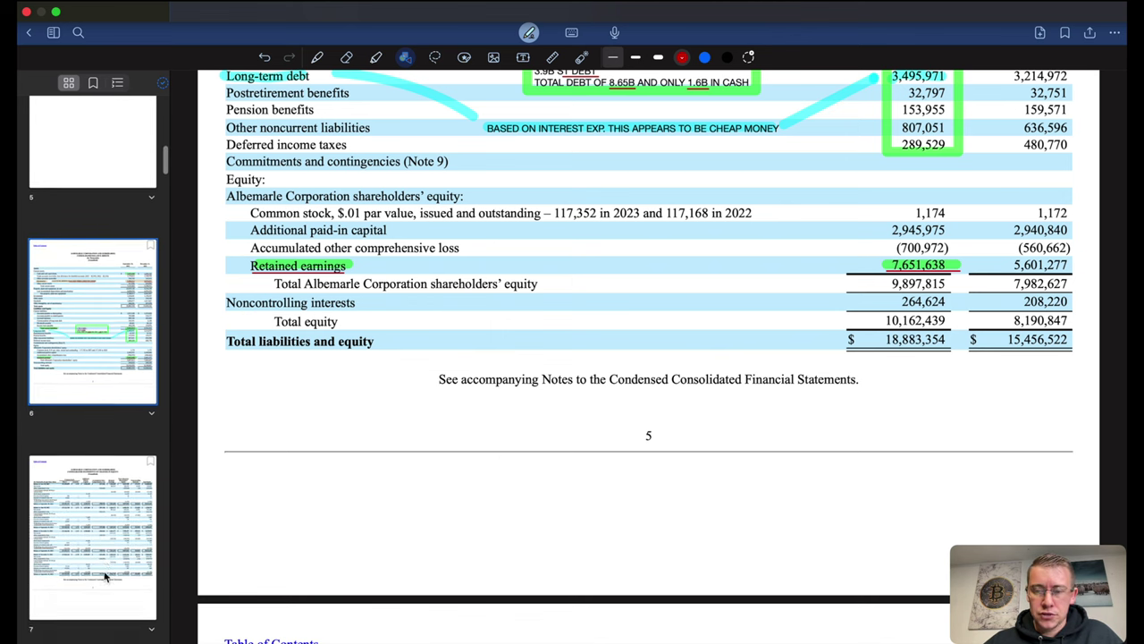
{"action": "scroll", "coordinate": [105, 576], "scroll_direction": "down", "scroll_amount": 5}
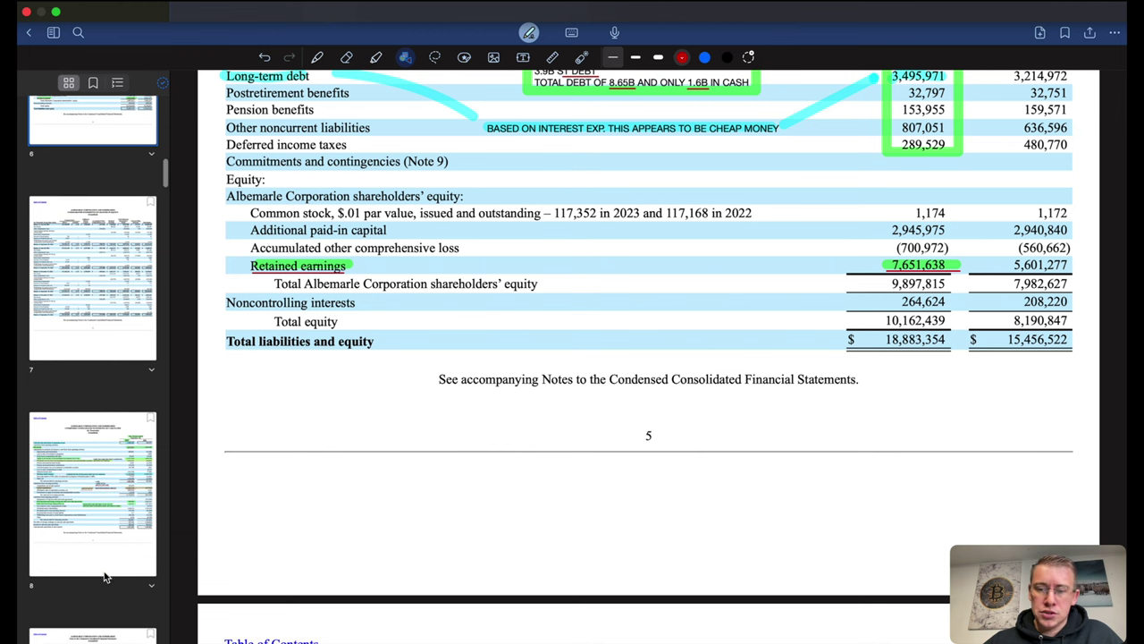
{"action": "left_click", "coordinate": [105, 499]}
{"action": "scroll", "coordinate": [783, 180], "scroll_direction": "up", "scroll_amount": 3}
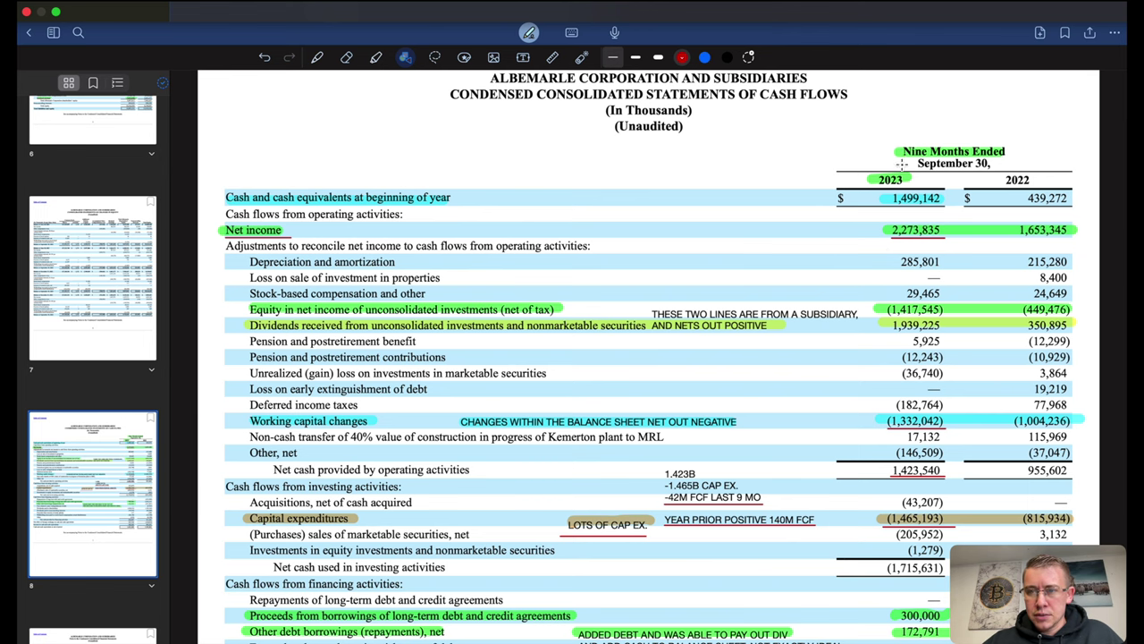
{"action": "scroll", "coordinate": [871, 250], "scroll_direction": "down", "scroll_amount": 2}
{"action": "scroll", "coordinate": [871, 250], "scroll_direction": "down", "scroll_amount": 2}
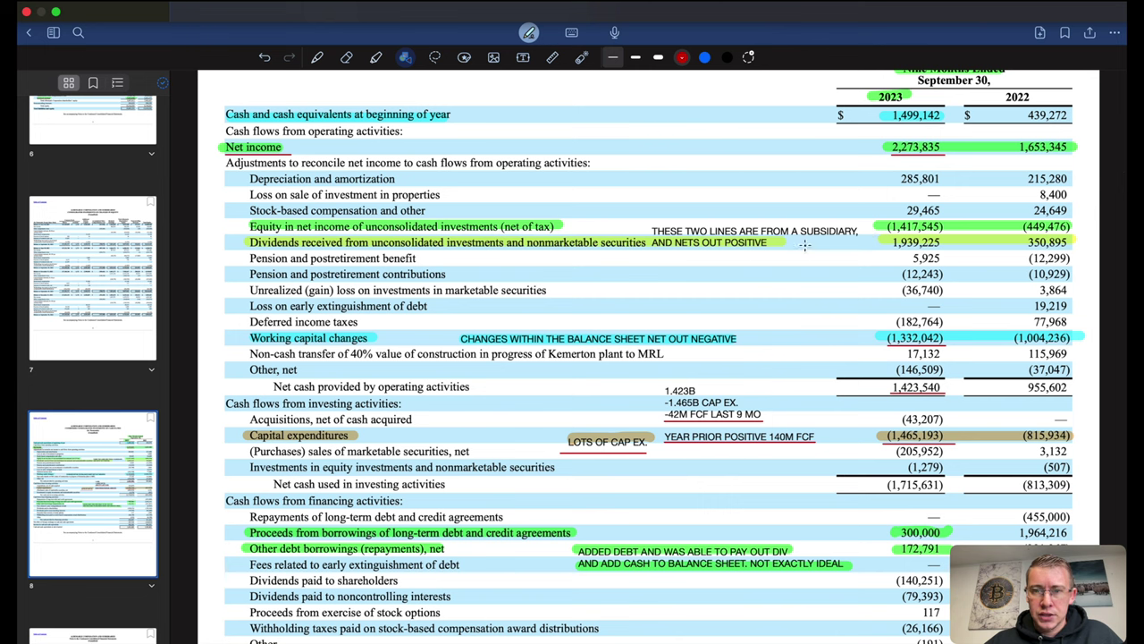
{"action": "left_click_drag", "start_coordinate": [800, 238], "coordinate": [856, 238]}
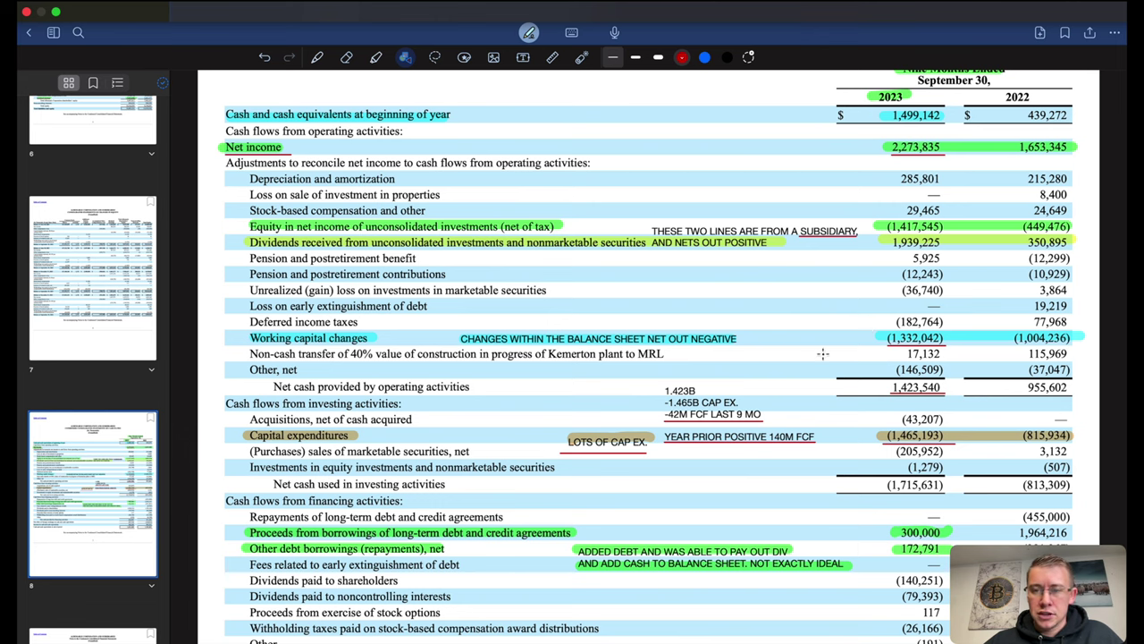
- Underline in red the working capital note "CHANGES WITHIN THE BALANCE SHEET NET OUT NEGATIVE" and review operating cash flow against capital expenditures
{"action": "scroll", "coordinate": [849, 333], "scroll_direction": "down", "scroll_amount": 2}
{"action": "left_click_drag", "start_coordinate": [464, 304], "coordinate": [722, 311]}
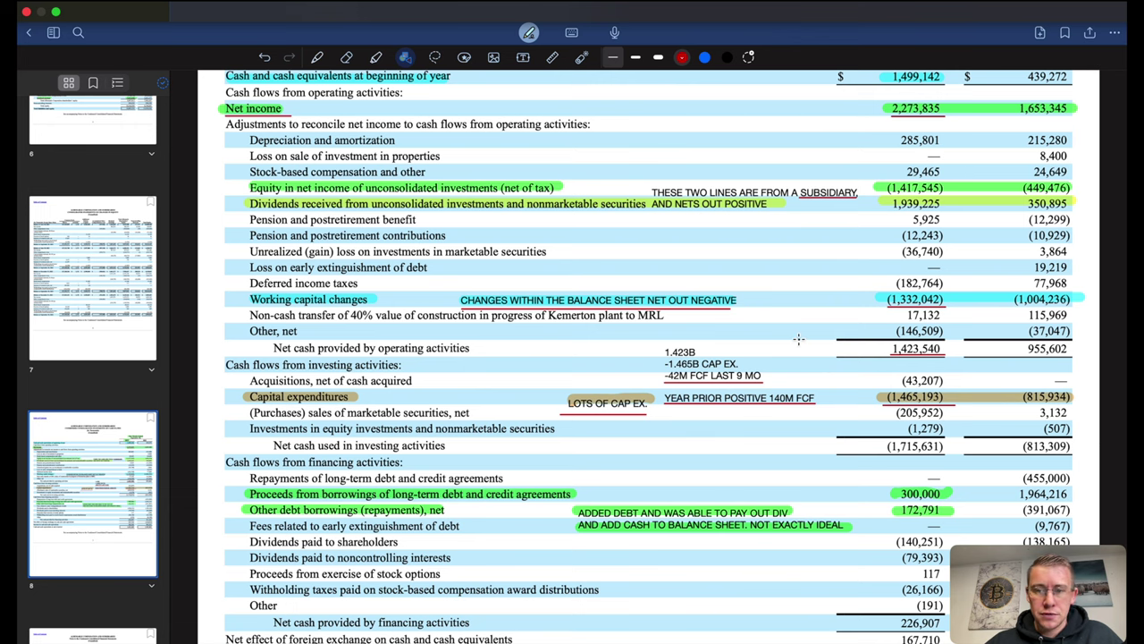
{"action": "scroll", "coordinate": [798, 339], "scroll_direction": "down", "scroll_amount": 1}
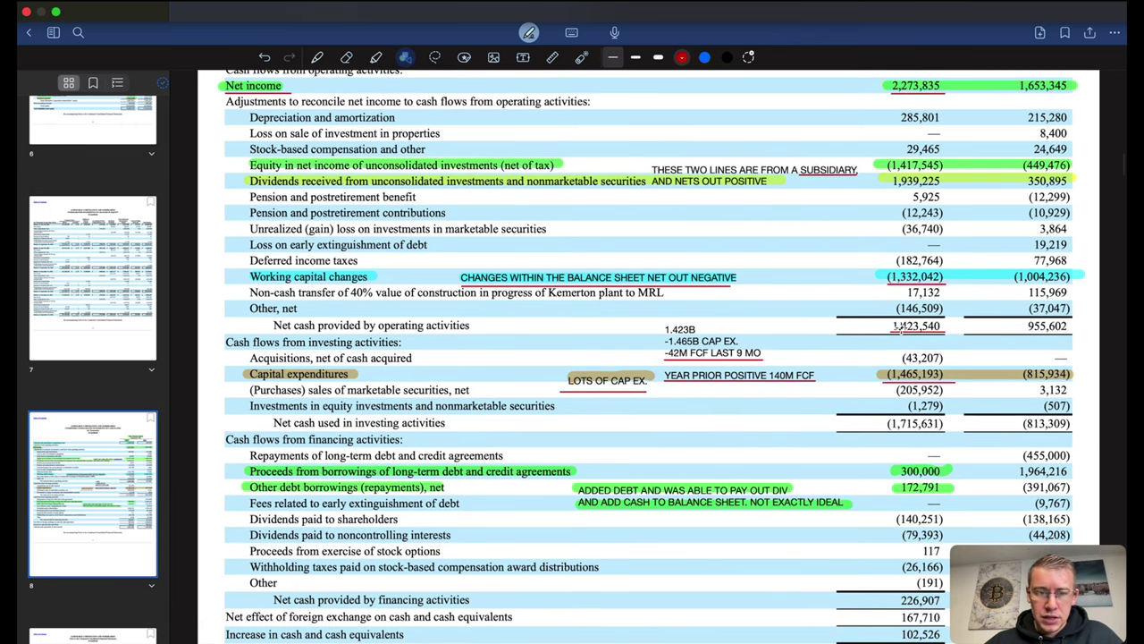
{"action": "left_click_drag", "start_coordinate": [895, 330], "coordinate": [913, 333]}
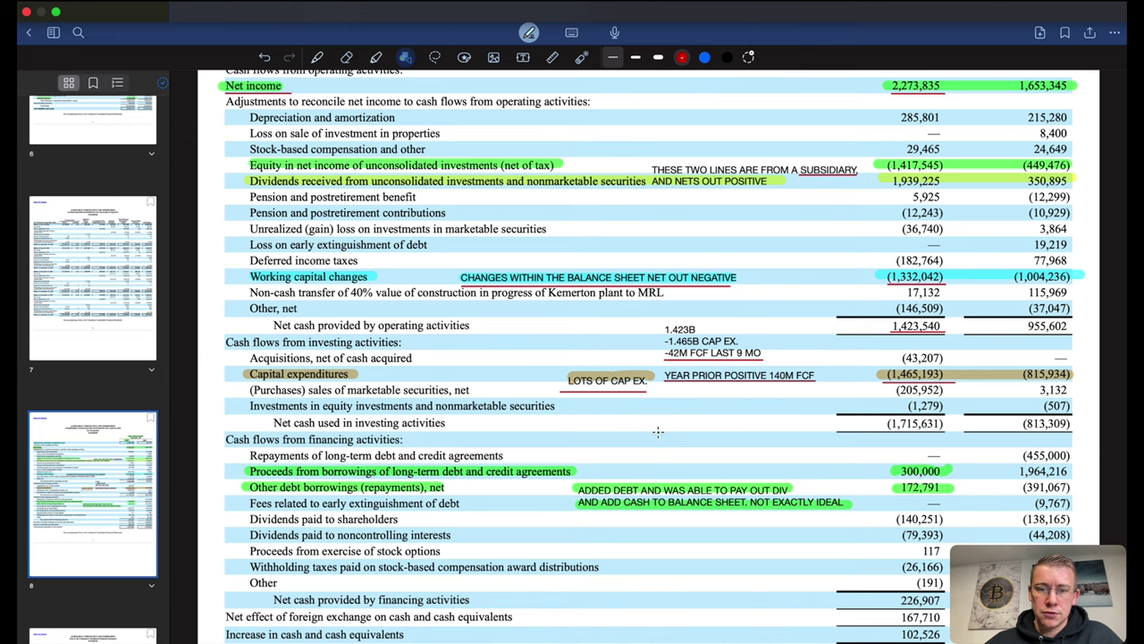
{"action": "scroll", "coordinate": [658, 431], "scroll_direction": "down", "scroll_amount": 3}
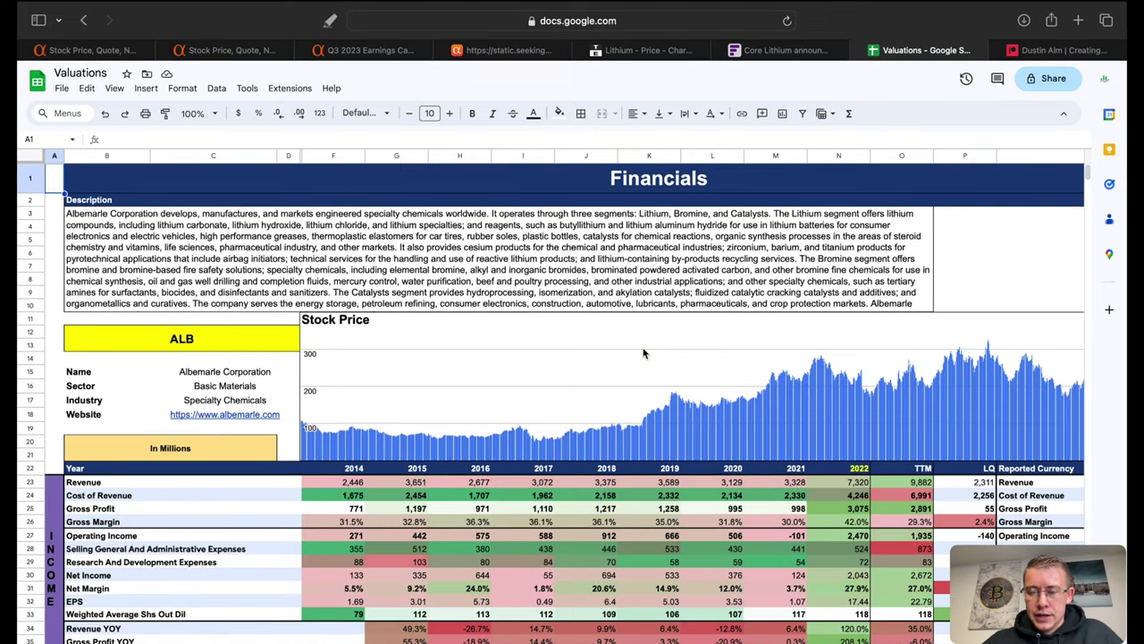
- In the ALB Financials sheet, review the revenue, net income, gross margin and net margin charts and inspect the TTM revenue and gross profit change
{"action": "scroll", "coordinate": [642, 350], "scroll_direction": "right", "scroll_amount": 15}
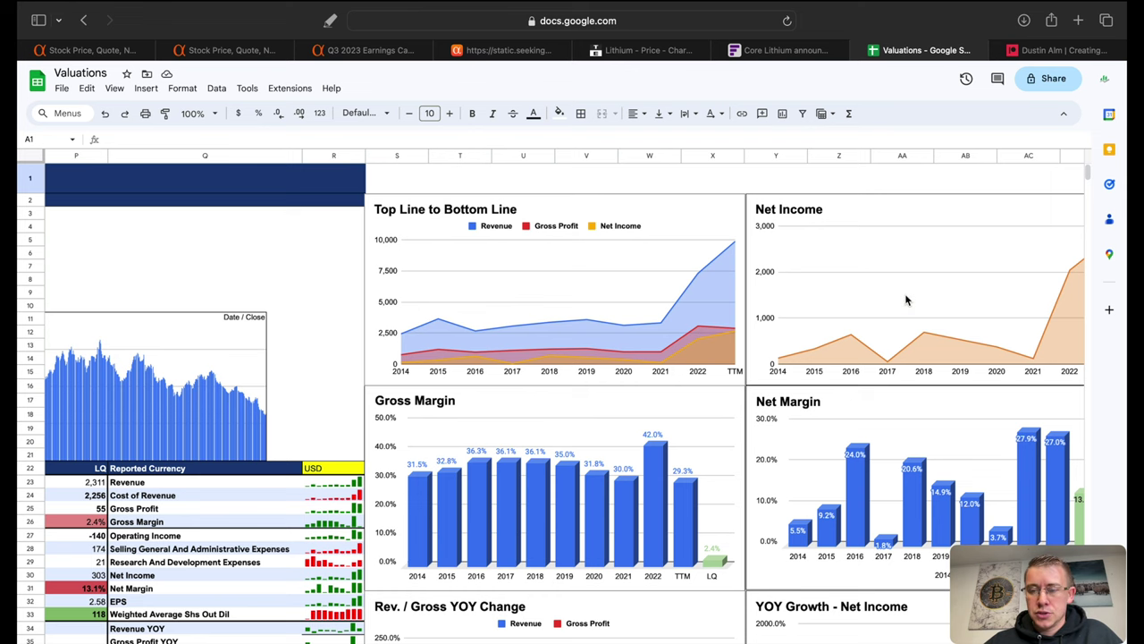
{"action": "scroll", "coordinate": [905, 301], "scroll_direction": "right", "scroll_amount": 1}
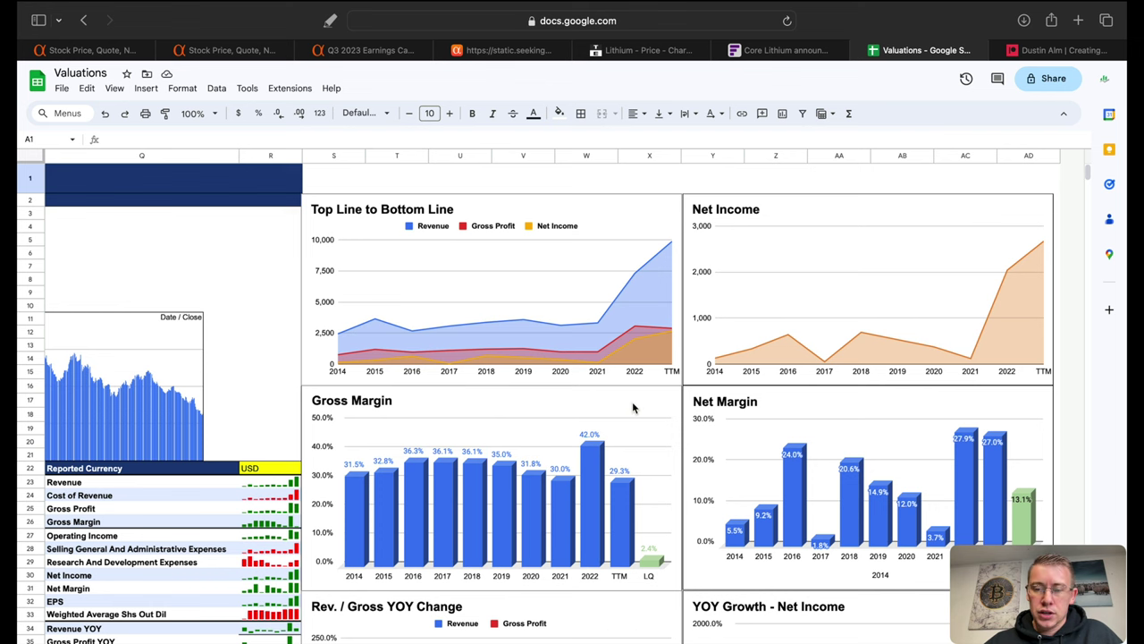
{"action": "scroll", "coordinate": [632, 407], "scroll_direction": "down", "scroll_amount": 3}
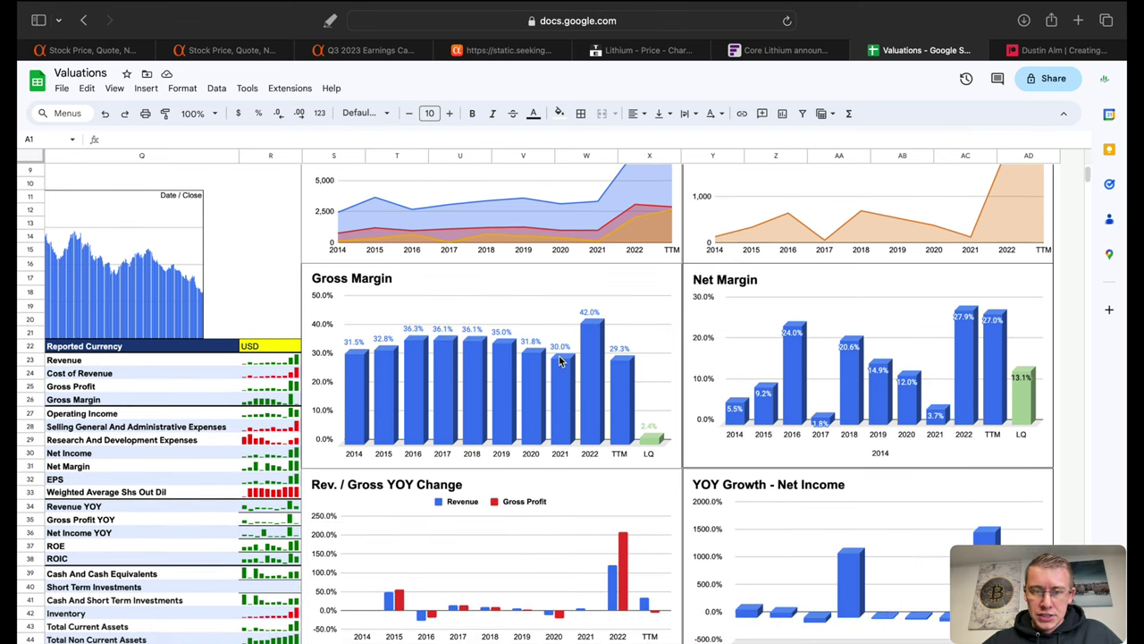
{"action": "left_click", "coordinate": [654, 443]}
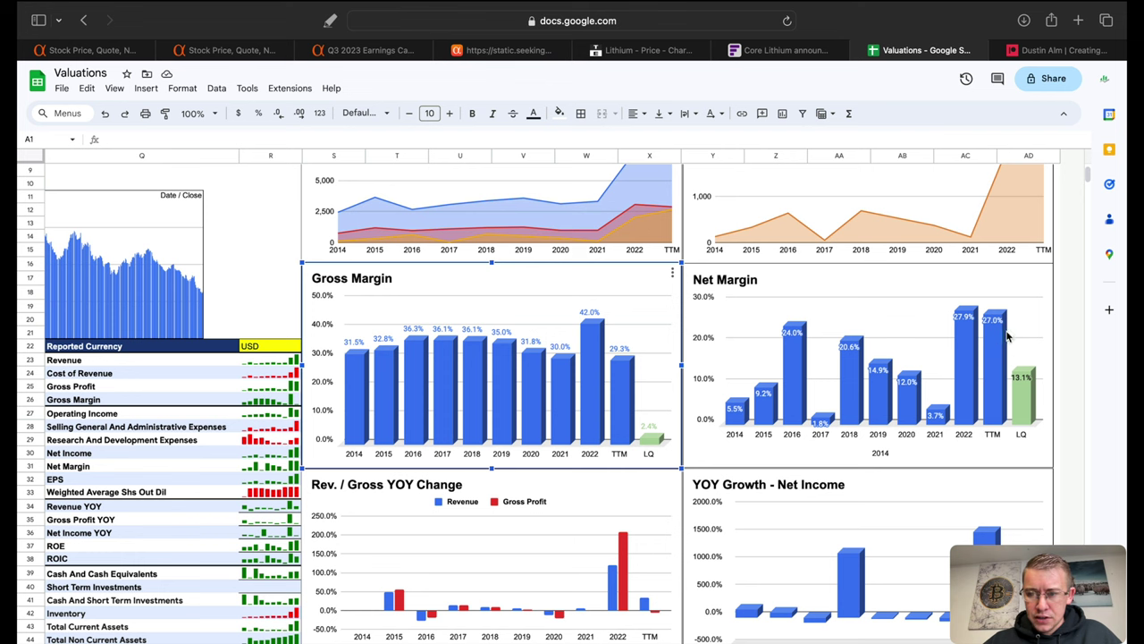
{"action": "scroll", "coordinate": [890, 394], "scroll_direction": "down", "scroll_amount": 5}
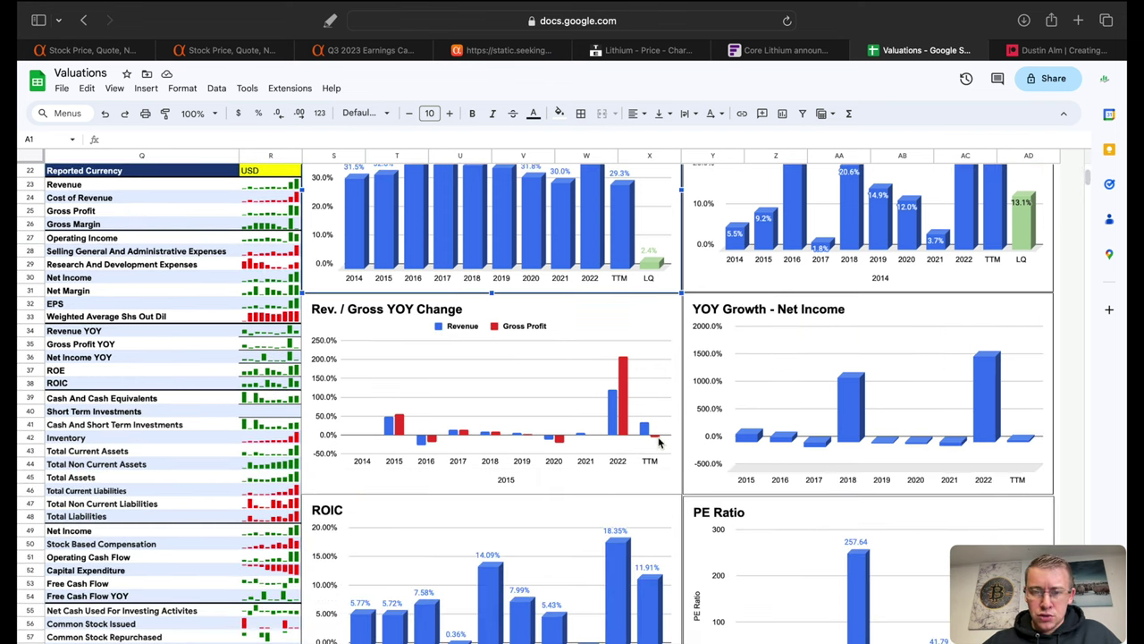
{"action": "left_click", "coordinate": [649, 434]}
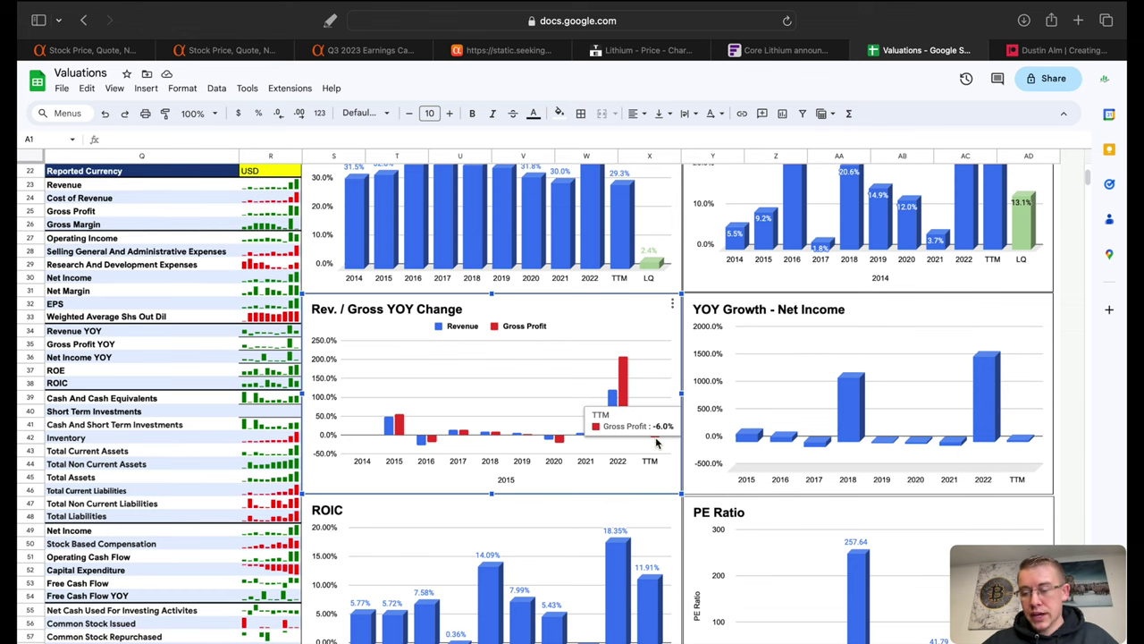
- Examine the ROIC, PE Ratio and Earnings Yield charts, inspecting the TTM earnings yield, and check the cash to short-term debt and total liabilities charts
{"action": "scroll", "coordinate": [577, 486], "scroll_direction": "down", "scroll_amount": 5}
{"action": "scroll", "coordinate": [576, 486], "scroll_direction": "down", "scroll_amount": 3}
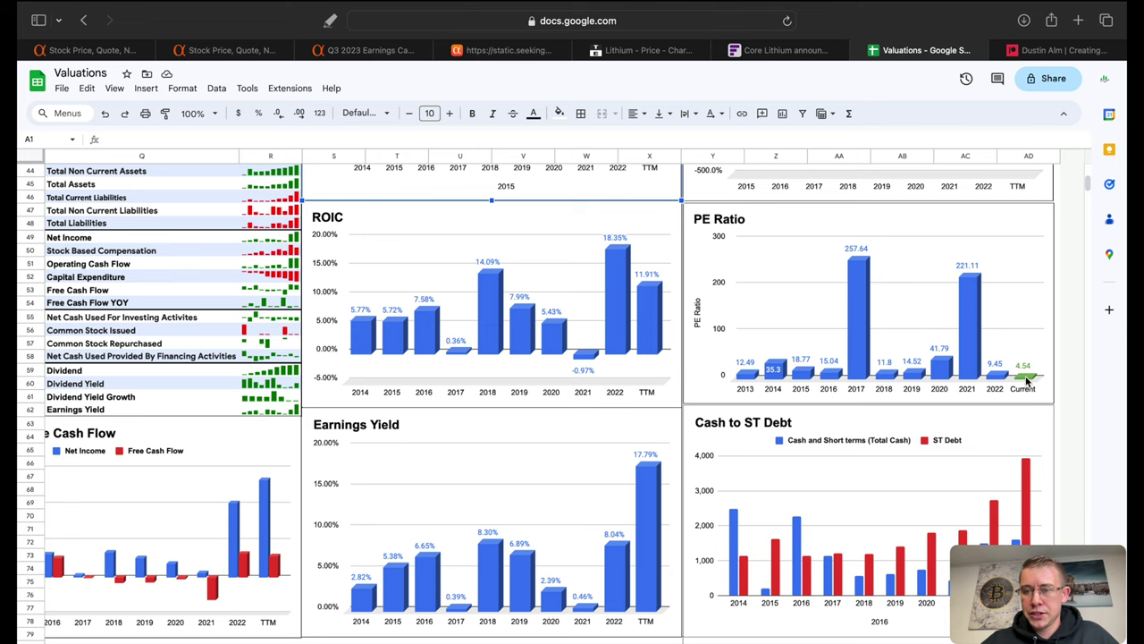
{"action": "scroll", "coordinate": [723, 424], "scroll_direction": "down", "scroll_amount": 2}
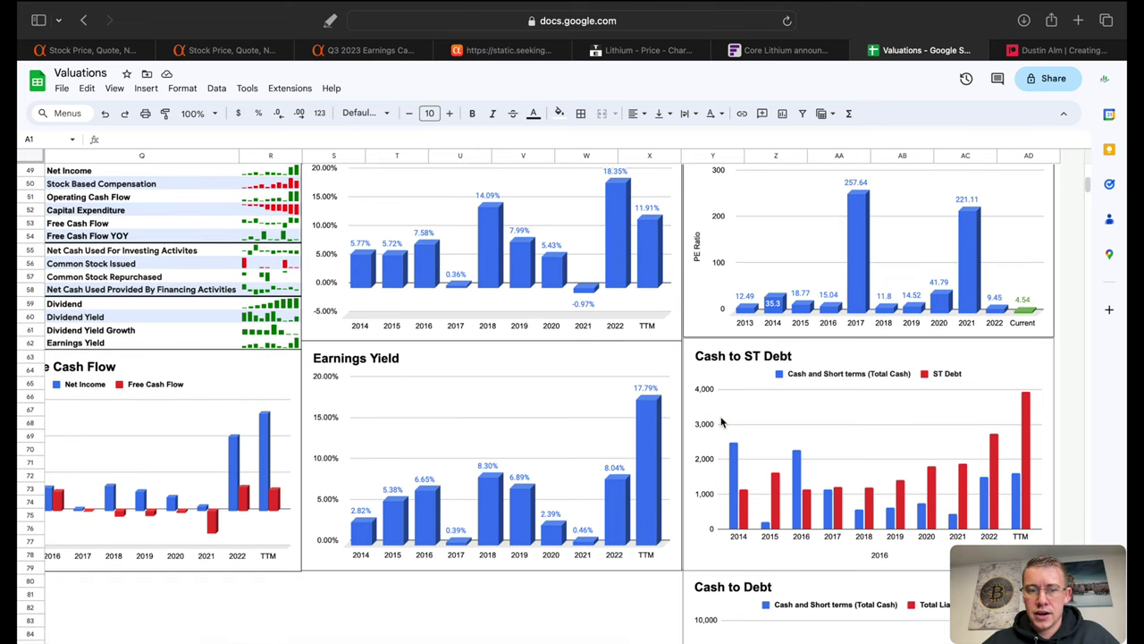
{"action": "left_click", "coordinate": [654, 435]}
{"action": "mouse_move", "coordinate": [654, 435]}
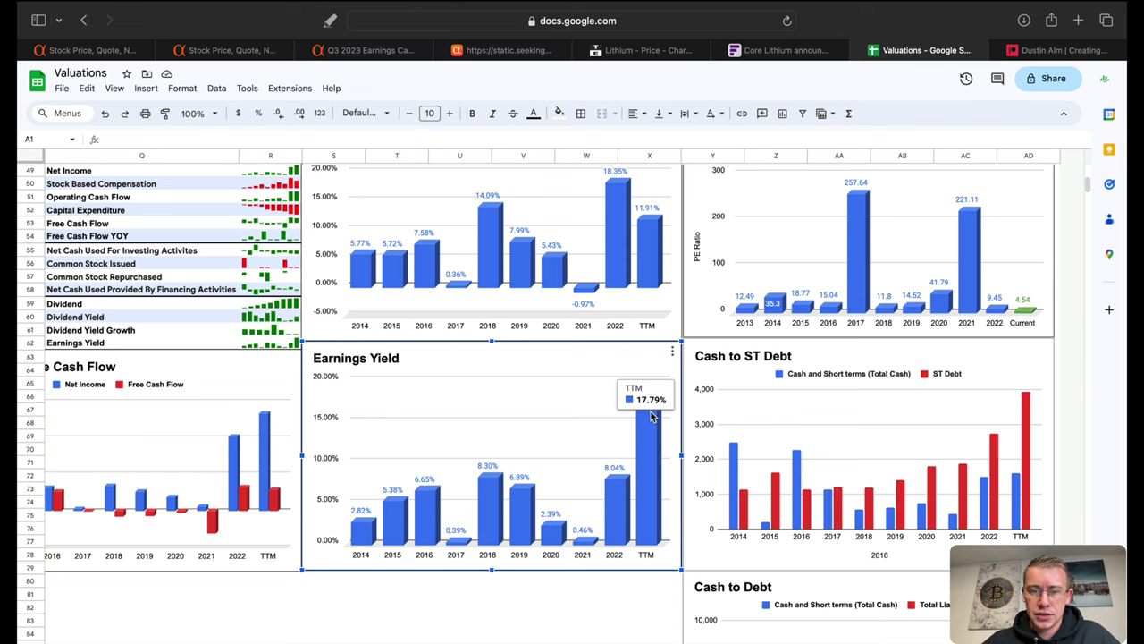
{"action": "scroll", "coordinate": [629, 286], "scroll_direction": "up", "scroll_amount": 2}
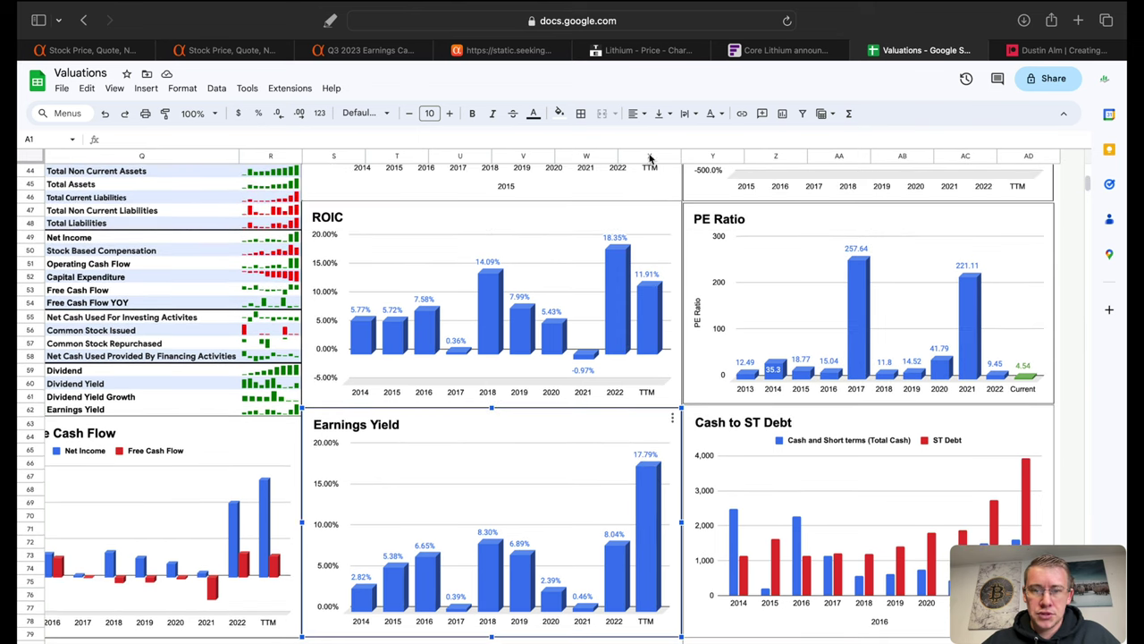
{"action": "scroll", "coordinate": [564, 581], "scroll_direction": "down", "scroll_amount": 6}
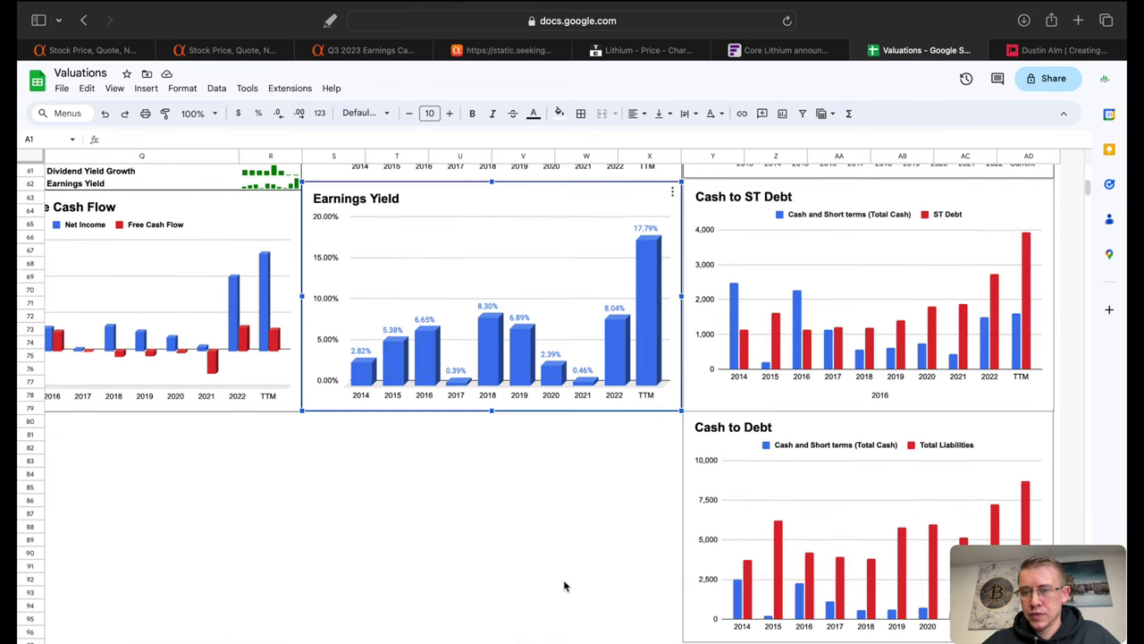
{"action": "scroll", "coordinate": [855, 468], "scroll_direction": "down", "scroll_amount": 2}
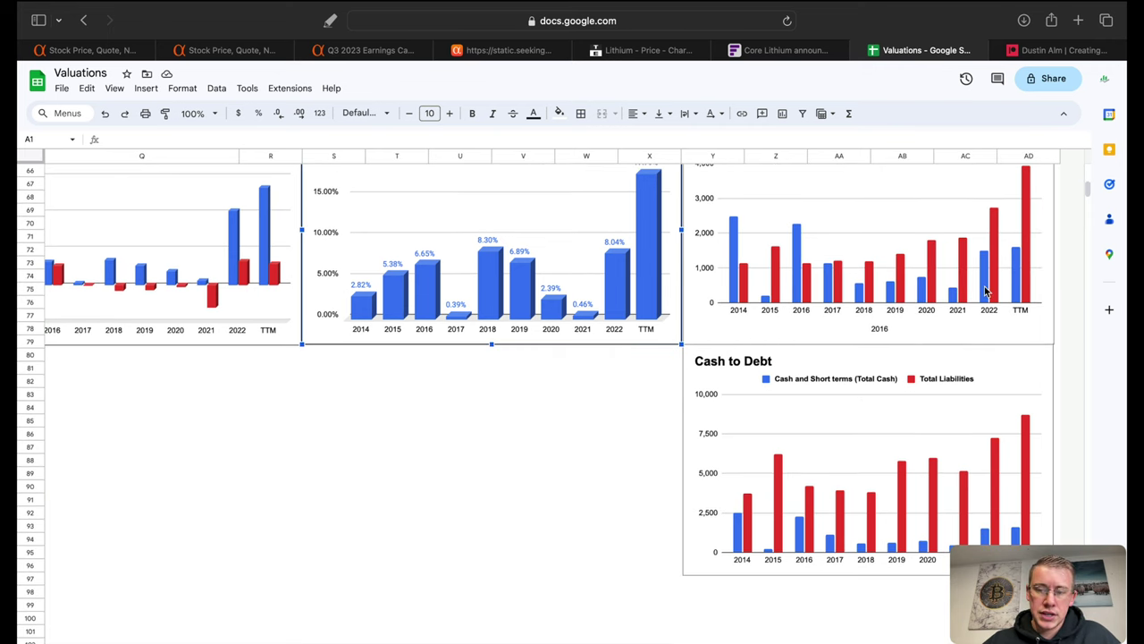
- Review Albemarle's Net Income / Free Cash Flow, Cap Ex., Free Cash Flow, diluted share count and Dividend charts
{"action": "scroll", "coordinate": [875, 377], "scroll_direction": "left", "scroll_amount": 5}
{"action": "scroll", "coordinate": [874, 375], "scroll_direction": "up", "scroll_amount": 2}
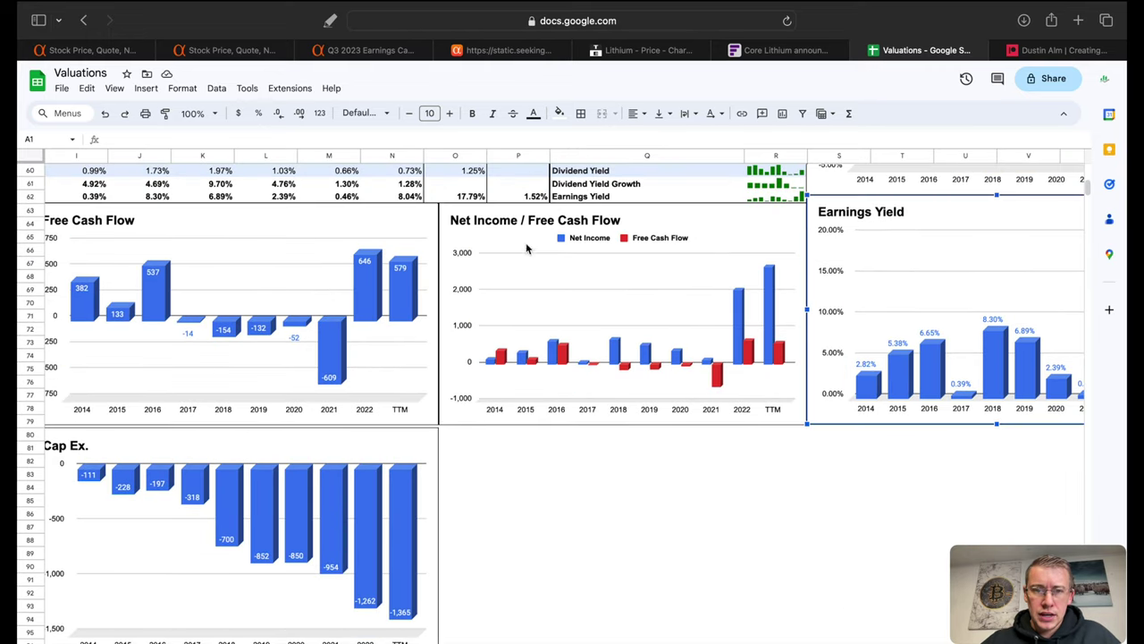
{"action": "left_click", "coordinate": [767, 330]}
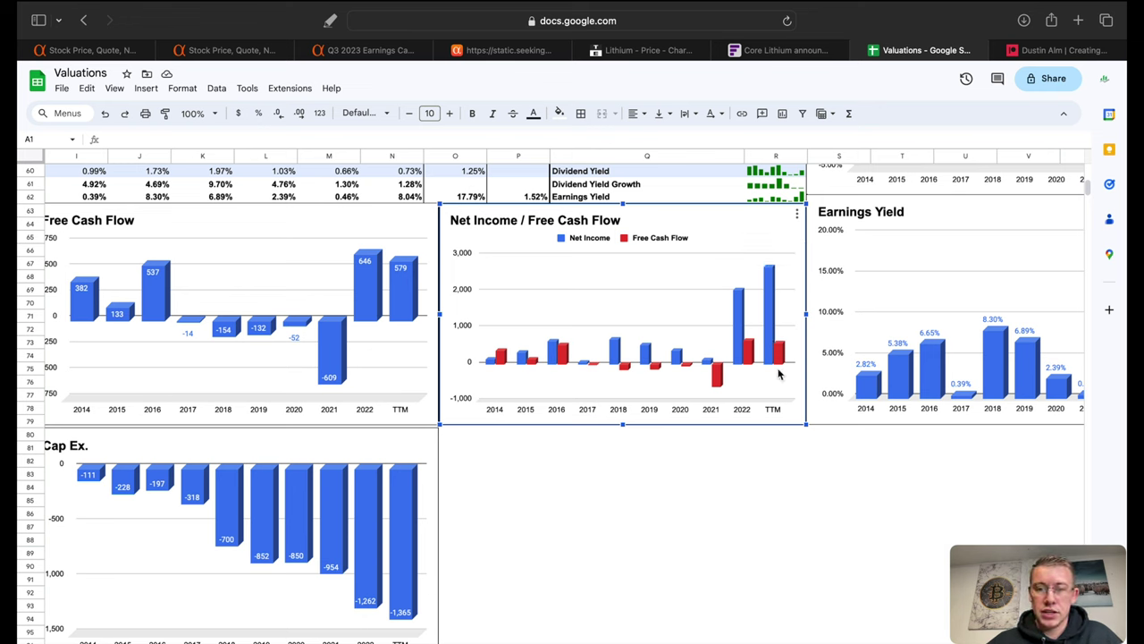
{"action": "mouse_move", "coordinate": [780, 360]}
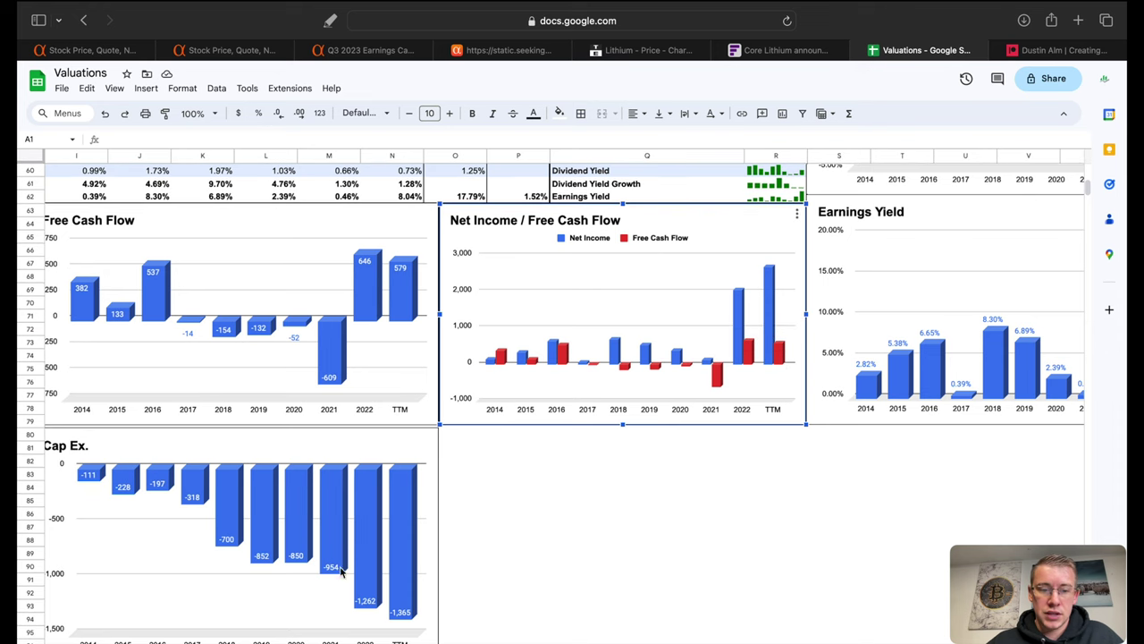
{"action": "scroll", "coordinate": [352, 528], "scroll_direction": "left", "scroll_amount": 5}
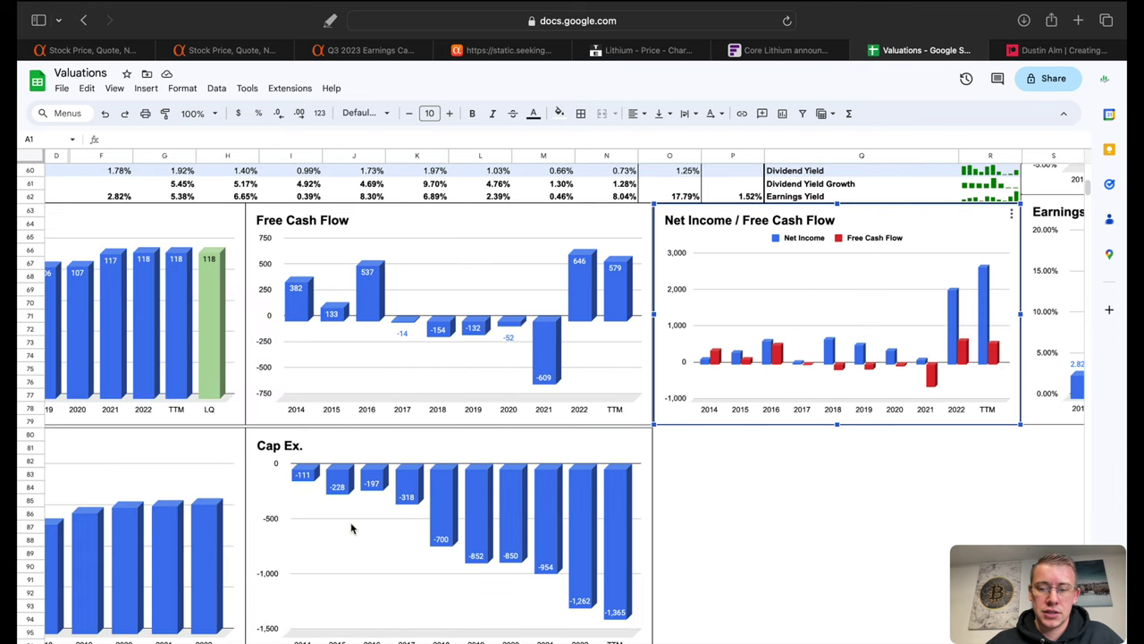
{"action": "scroll", "coordinate": [352, 528], "scroll_direction": "left", "scroll_amount": 5}
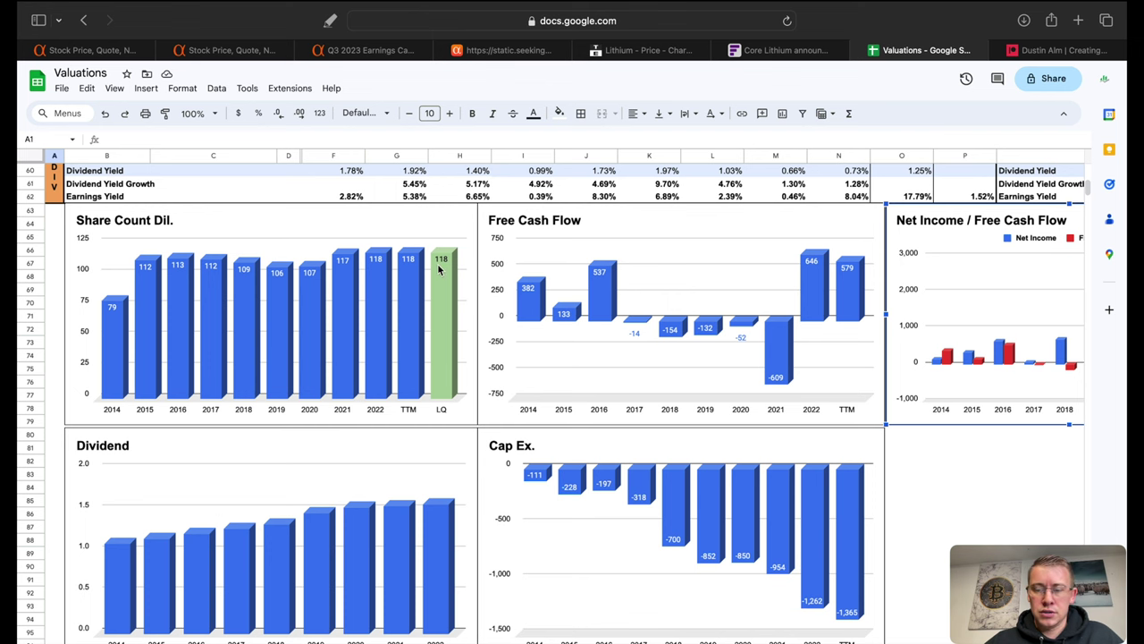
{"action": "scroll", "coordinate": [438, 270], "scroll_direction": "up", "scroll_amount": 5}
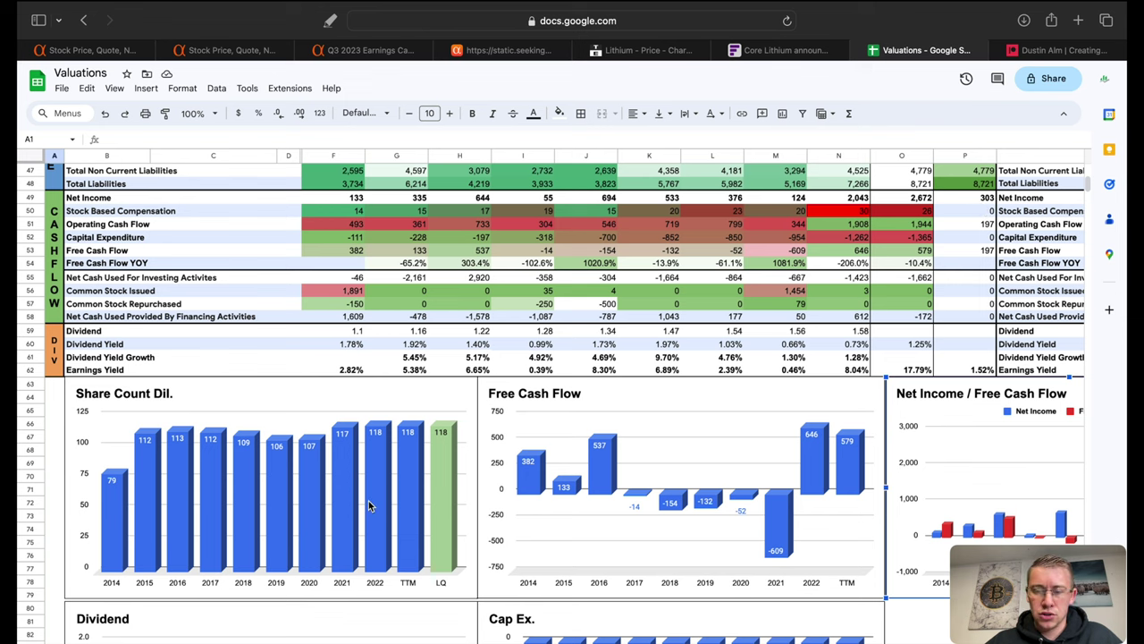
{"action": "scroll", "coordinate": [304, 487], "scroll_direction": "down", "scroll_amount": 5}
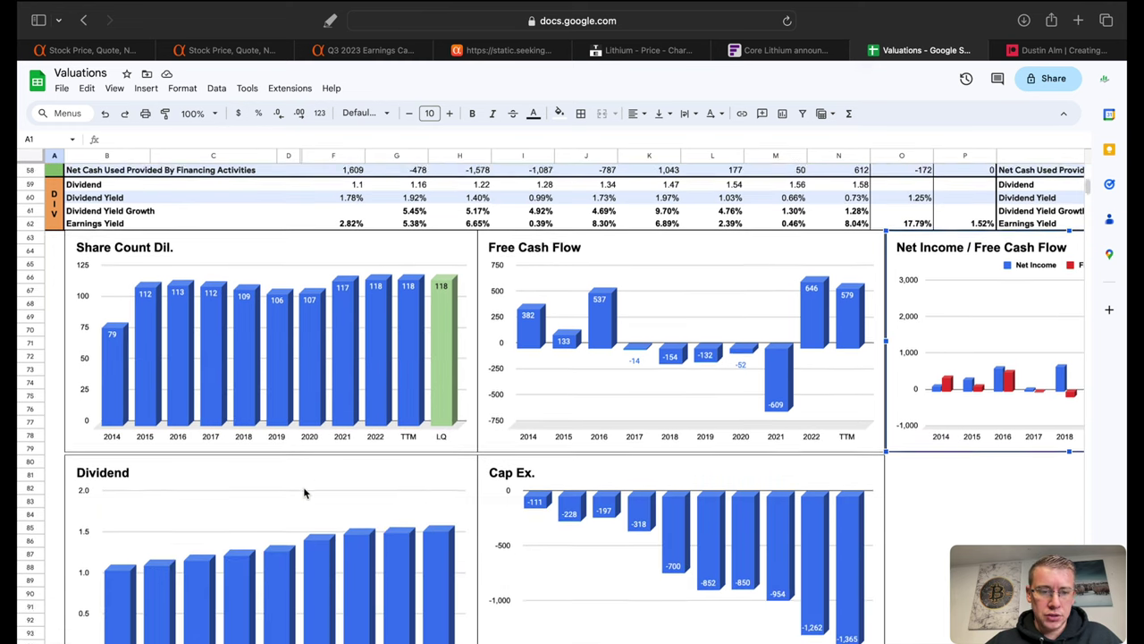
{"action": "scroll", "coordinate": [304, 491], "scroll_direction": "down", "scroll_amount": 2}
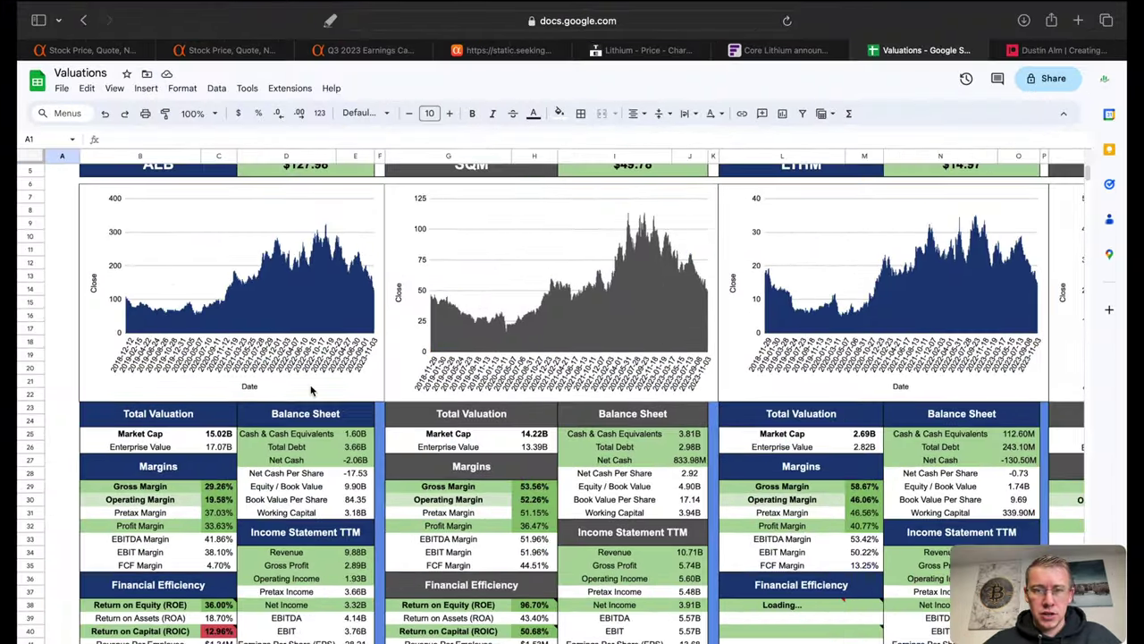
- In the peer comparison table, review ALB's margins, financial efficiency, yields and analyst forecast alongside SQM and LTHM, selecting ALB's Return on Capital figure
{"action": "scroll", "coordinate": [311, 389], "scroll_direction": "down", "scroll_amount": 5}
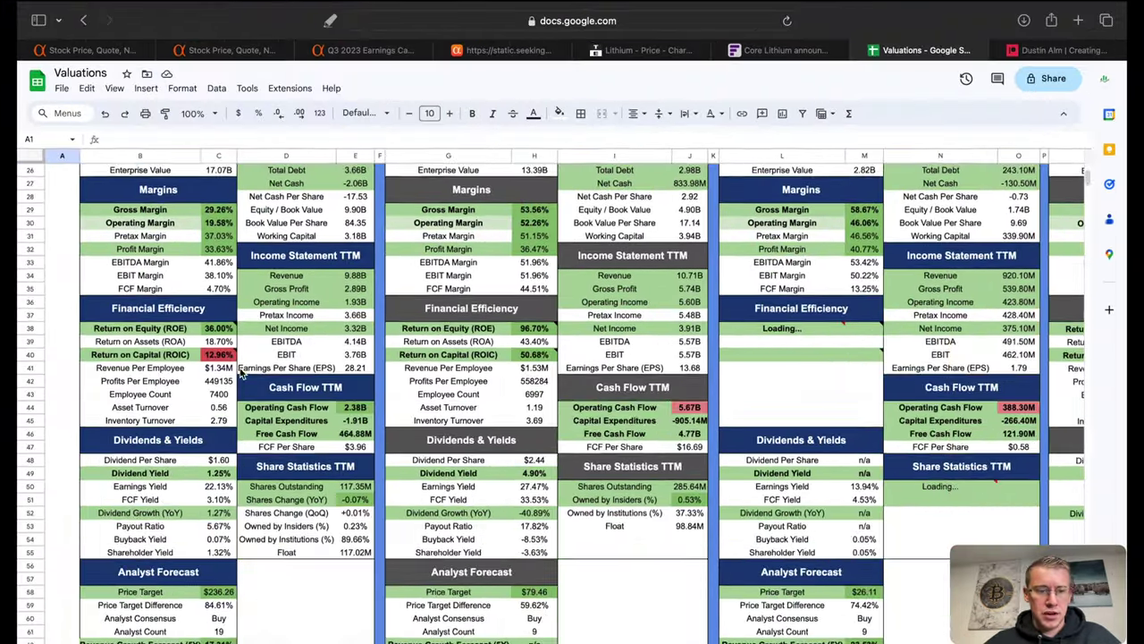
{"action": "scroll", "coordinate": [192, 402], "scroll_direction": "up", "scroll_amount": 3}
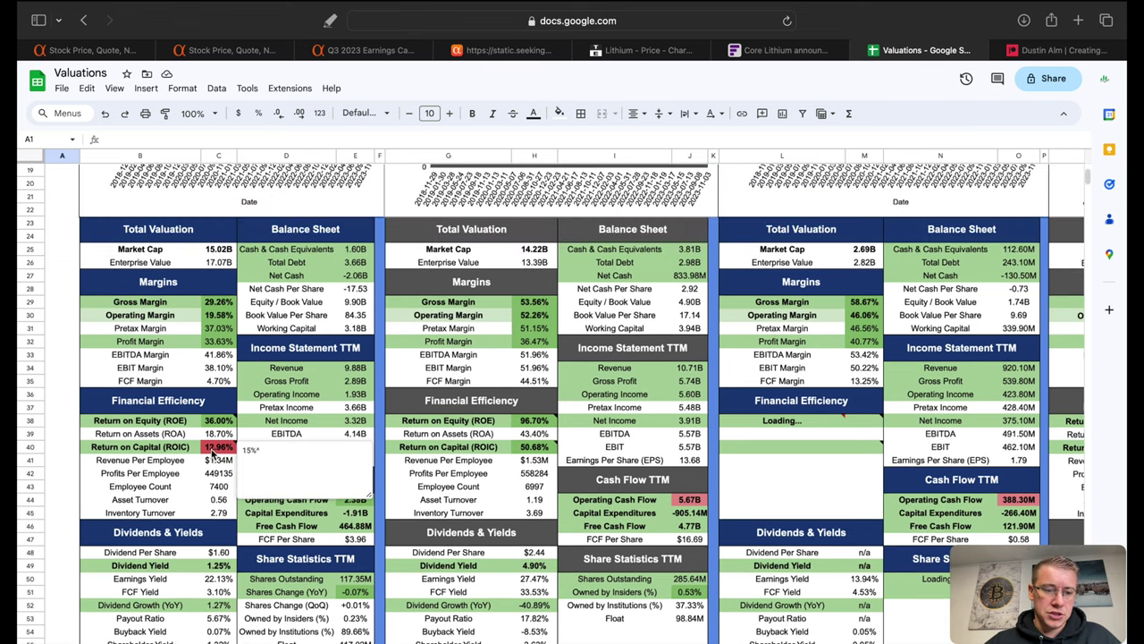
{"action": "left_click", "coordinate": [228, 451]}
{"action": "scroll", "coordinate": [230, 453], "scroll_direction": "down", "scroll_amount": 5}
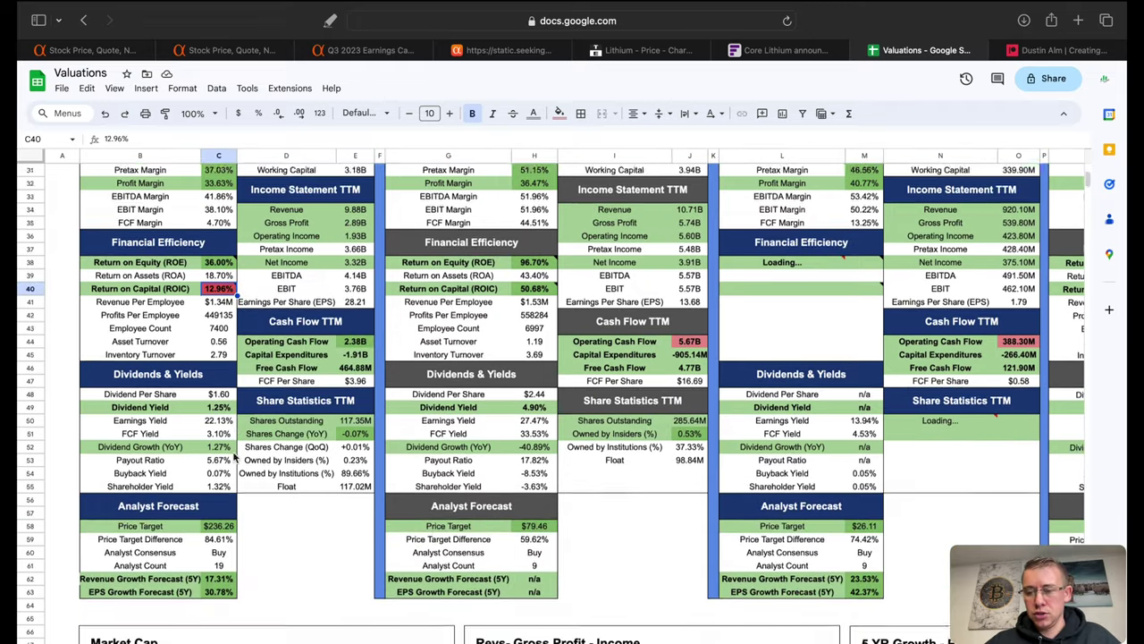
- Compare ALB with SQM, LTHM, LAC and SGML in the market cap, revenue, five-year growth, gross, operating and profit margin charts
{"action": "scroll", "coordinate": [233, 453], "scroll_direction": "down", "scroll_amount": 10}
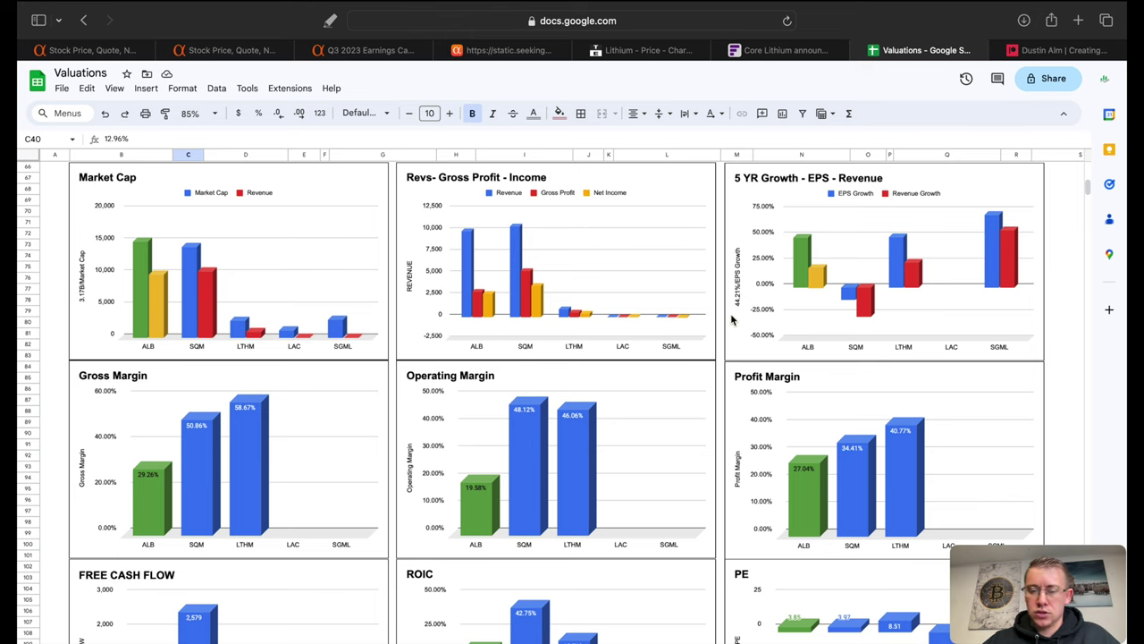
{"action": "scroll", "coordinate": [731, 317], "scroll_direction": "down", "scroll_amount": 3}
{"action": "scroll", "coordinate": [731, 318], "scroll_direction": "up", "scroll_amount": 2}
{"action": "scroll", "coordinate": [662, 316], "scroll_direction": "down", "scroll_amount": 1}
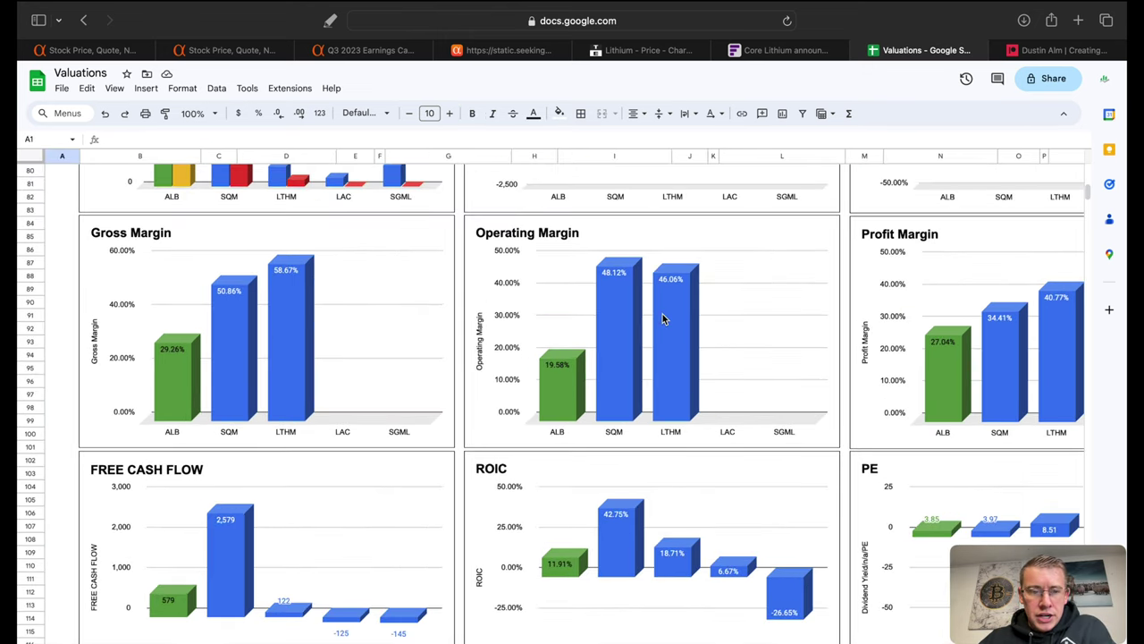
{"action": "scroll", "coordinate": [577, 394], "scroll_direction": "right", "scroll_amount": 2}
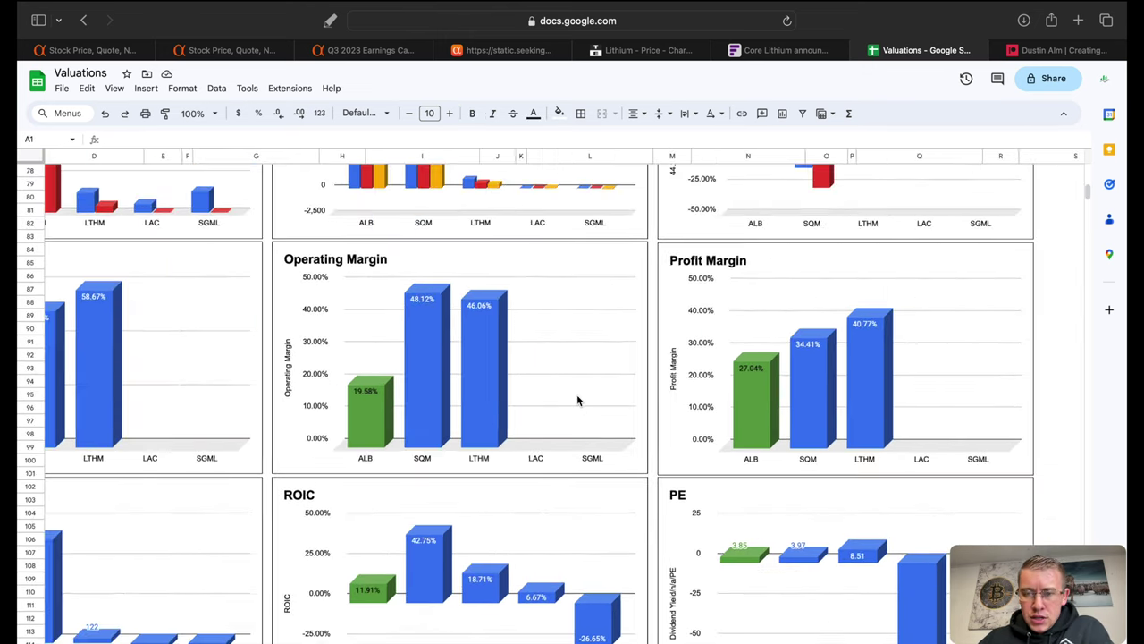
{"action": "scroll", "coordinate": [577, 395], "scroll_direction": "left", "scroll_amount": 2}
{"action": "scroll", "coordinate": [575, 400], "scroll_direction": "down", "scroll_amount": 1}
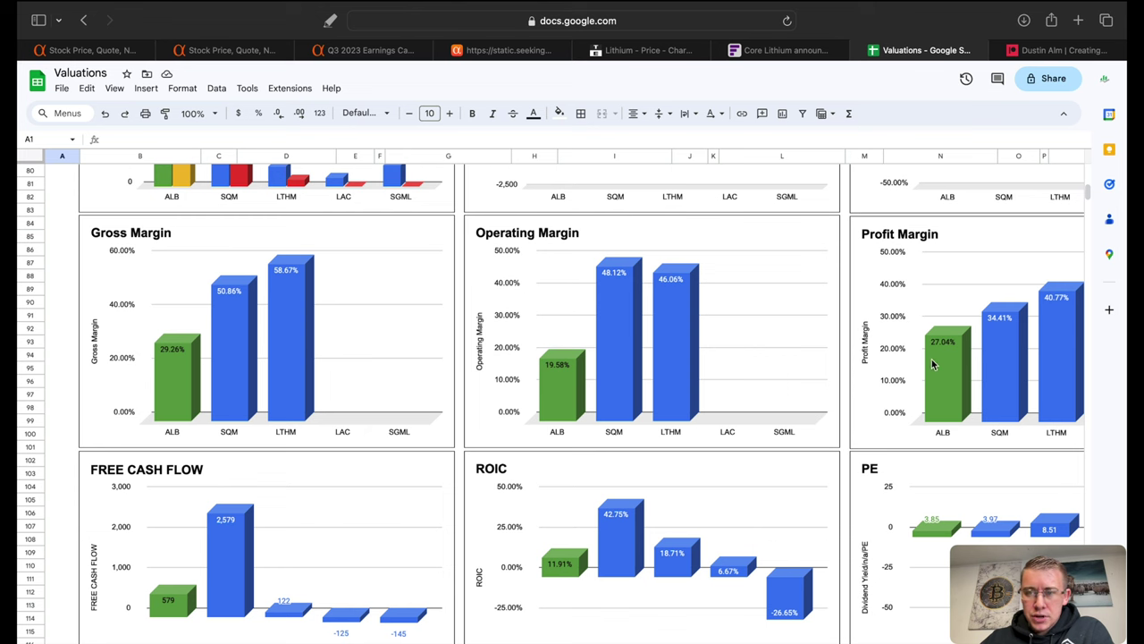
{"action": "scroll", "coordinate": [934, 364], "scroll_direction": "right", "scroll_amount": 3}
{"action": "scroll", "coordinate": [935, 365], "scroll_direction": "left", "scroll_amount": 3}
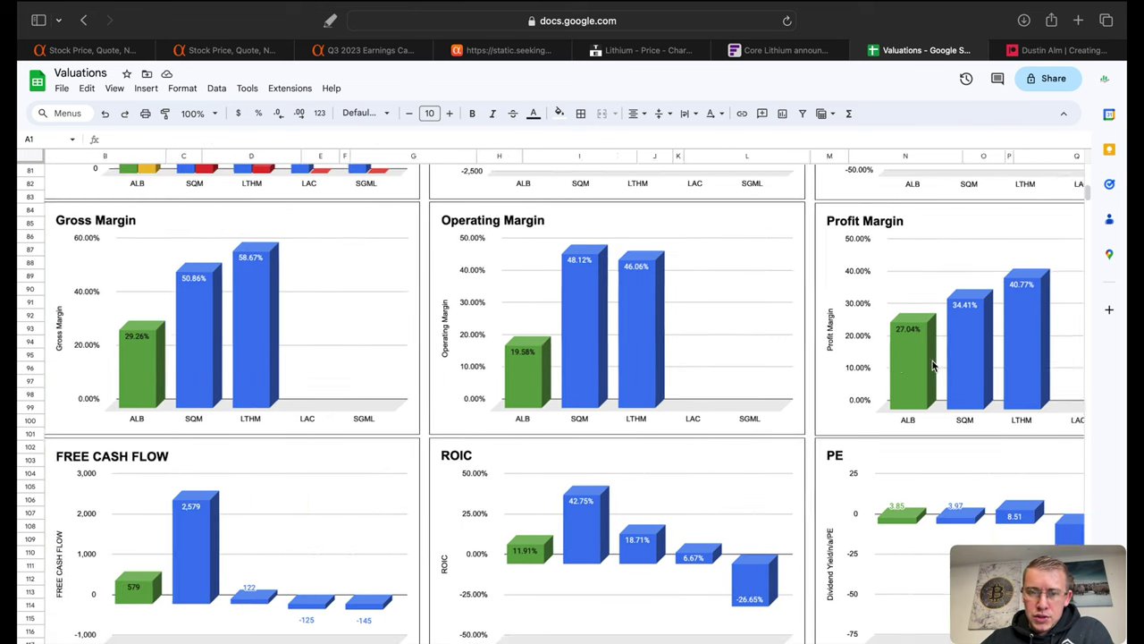
{"action": "scroll", "coordinate": [841, 349], "scroll_direction": "up", "scroll_amount": 5}
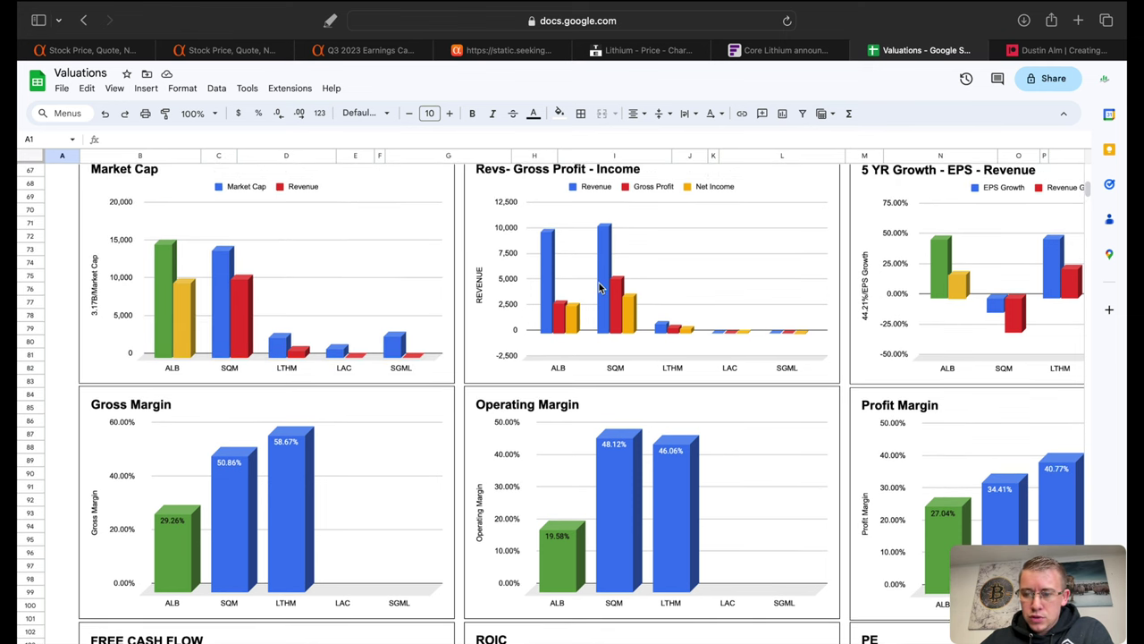
- Compare ALB with its lithium peers in the Free Cash Flow, ROIC, PE and Earnings Yield charts
{"action": "scroll", "coordinate": [599, 284], "scroll_direction": "down", "scroll_amount": 5}
{"action": "scroll", "coordinate": [599, 283], "scroll_direction": "down", "scroll_amount": 3}
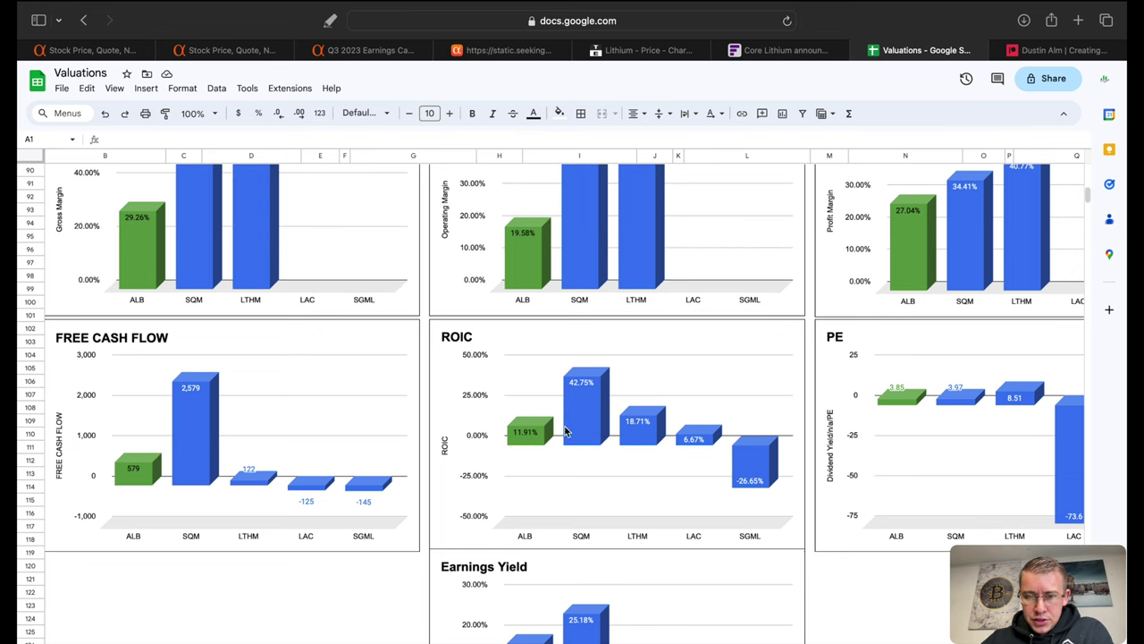
{"action": "scroll", "coordinate": [587, 396], "scroll_direction": "right", "scroll_amount": 3}
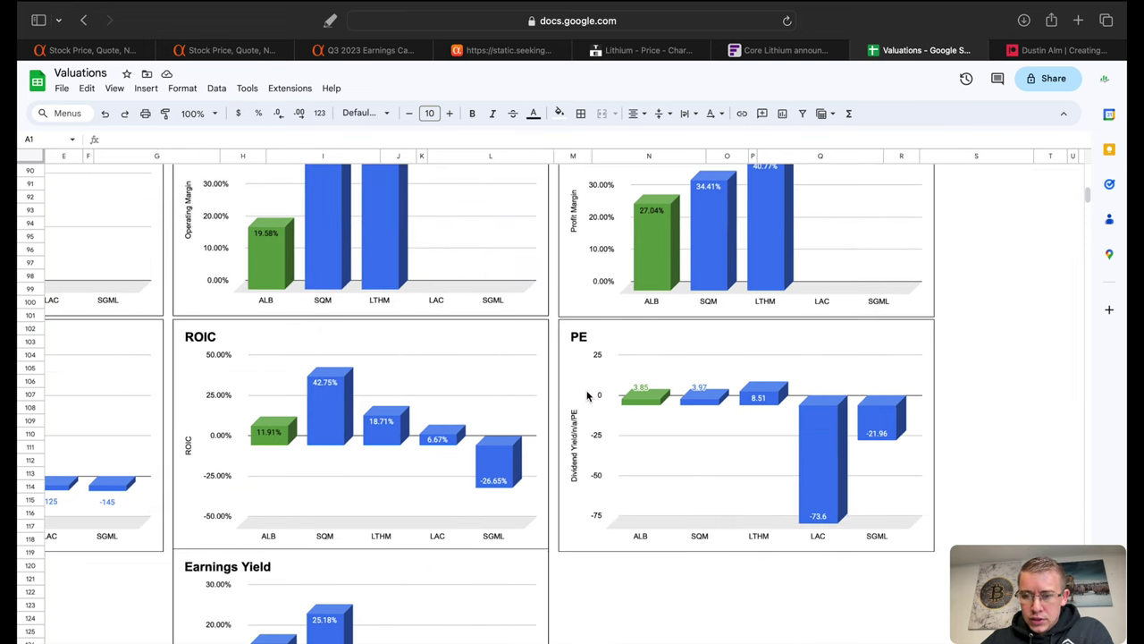
{"action": "scroll", "coordinate": [588, 396], "scroll_direction": "left", "scroll_amount": 3}
{"action": "scroll", "coordinate": [587, 396], "scroll_direction": "down", "scroll_amount": 3}
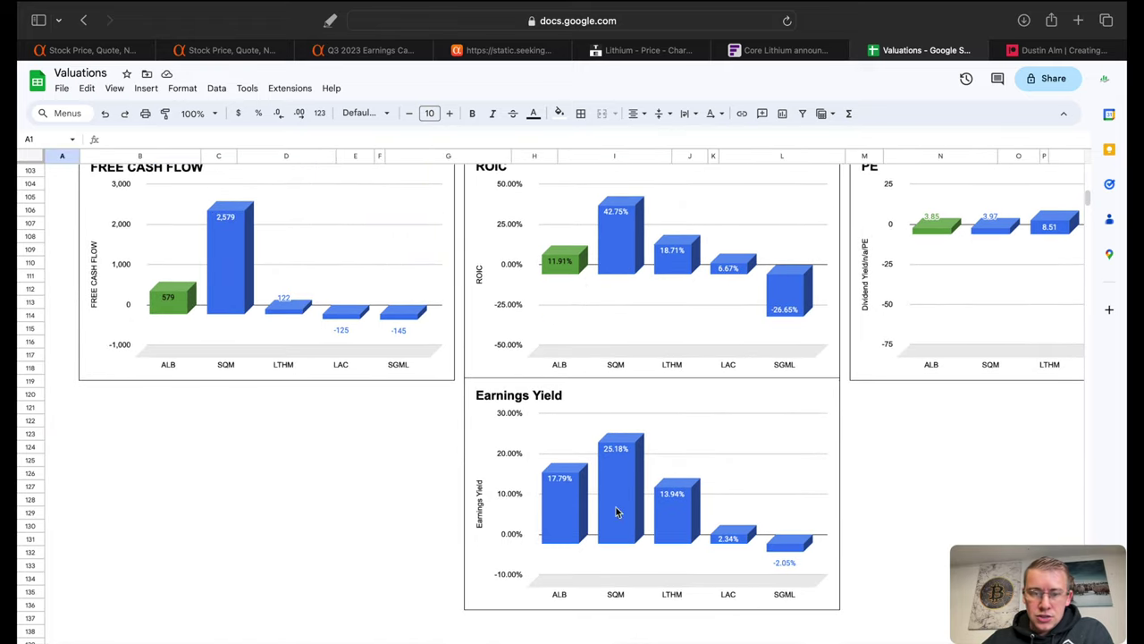
- Recheck the peer comparison charts, inspecting ALB's and SQM's values in the PE chart and returning to the ROIC chart
{"action": "scroll", "coordinate": [633, 387], "scroll_direction": "up", "scroll_amount": 10}
{"action": "scroll", "coordinate": [633, 387], "scroll_direction": "down", "scroll_amount": 7}
{"action": "scroll", "coordinate": [633, 388], "scroll_direction": "right", "scroll_amount": 3}
{"action": "scroll", "coordinate": [633, 387], "scroll_direction": "left", "scroll_amount": 3}
{"action": "scroll", "coordinate": [633, 387], "scroll_direction": "down", "scroll_amount": 5}
{"action": "scroll", "coordinate": [632, 390], "scroll_direction": "right", "scroll_amount": 3}
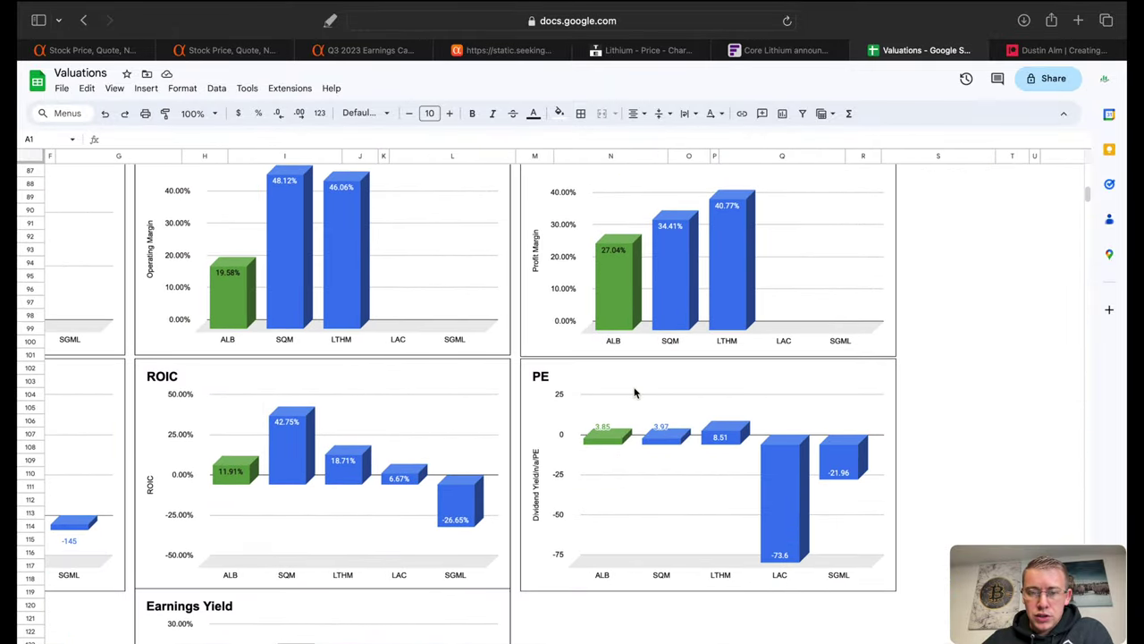
{"action": "left_click", "coordinate": [667, 444]}
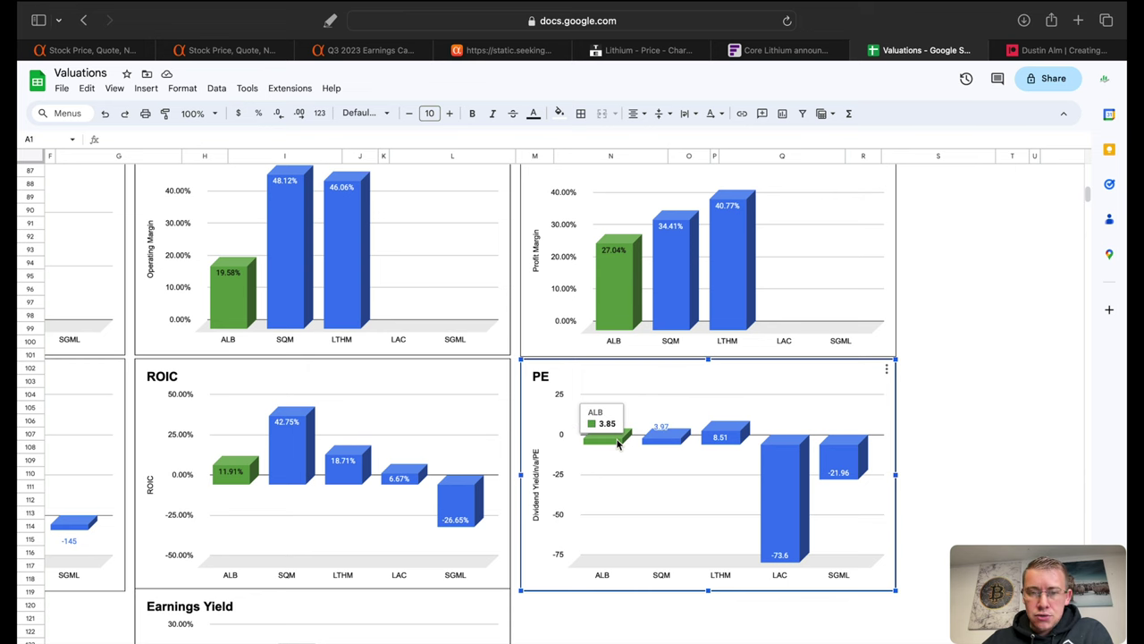
{"action": "scroll", "coordinate": [574, 414], "scroll_direction": "left", "scroll_amount": 5}
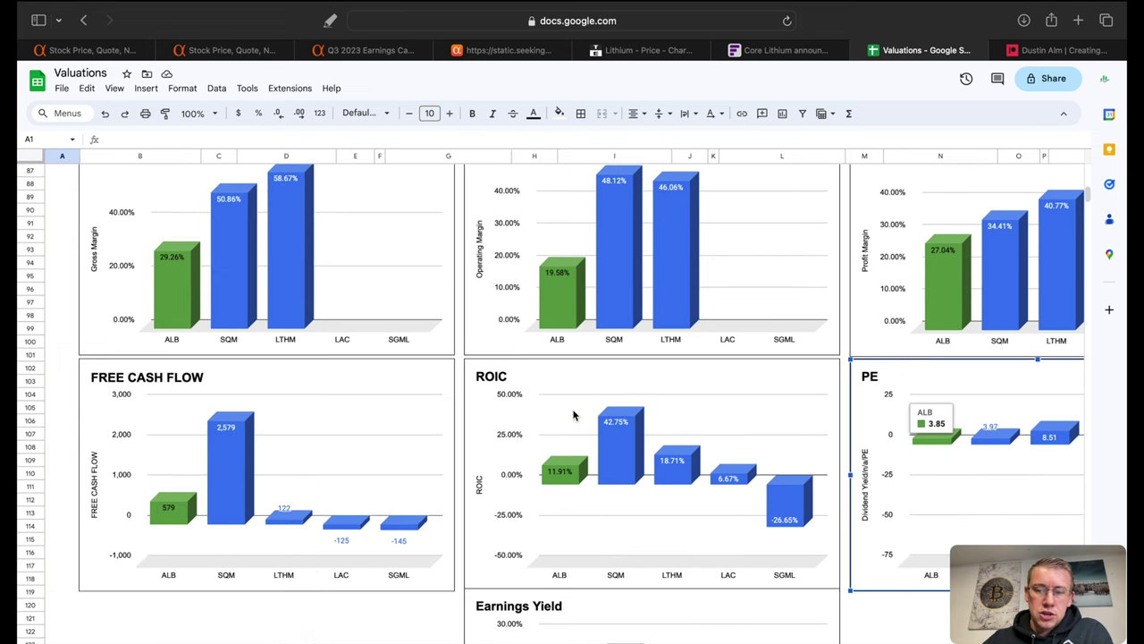
- Return from the peer charts to the company comparison table and inspect SQM's Operating Cash Flow and Net Income figures
{"action": "scroll", "coordinate": [574, 415], "scroll_direction": "up", "scroll_amount": 8}
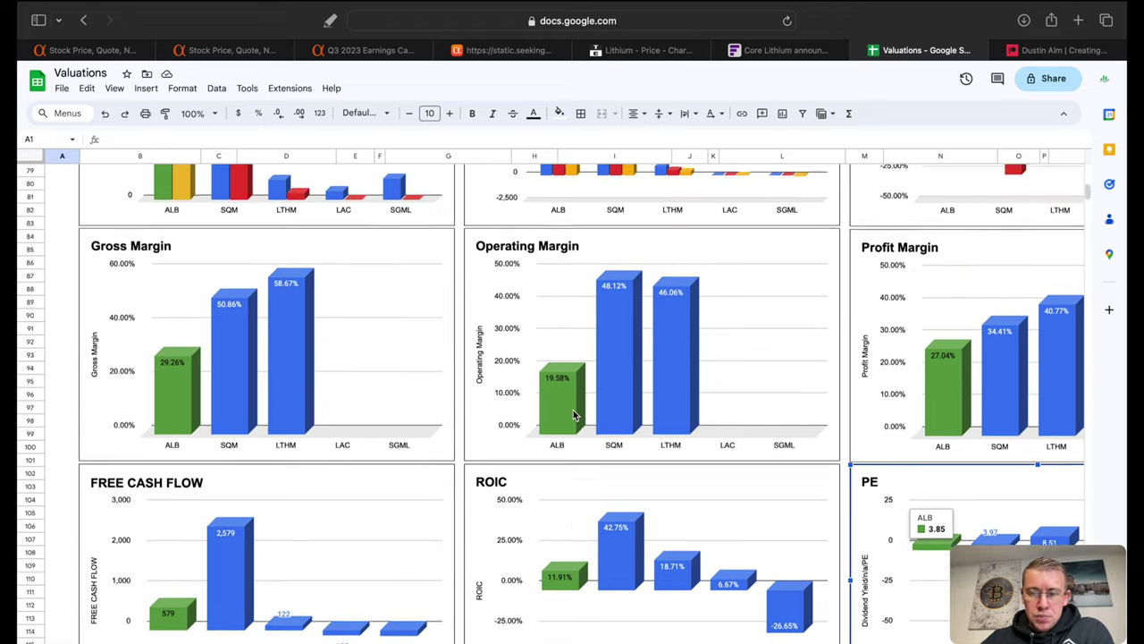
{"action": "scroll", "coordinate": [574, 415], "scroll_direction": "down", "scroll_amount": 3}
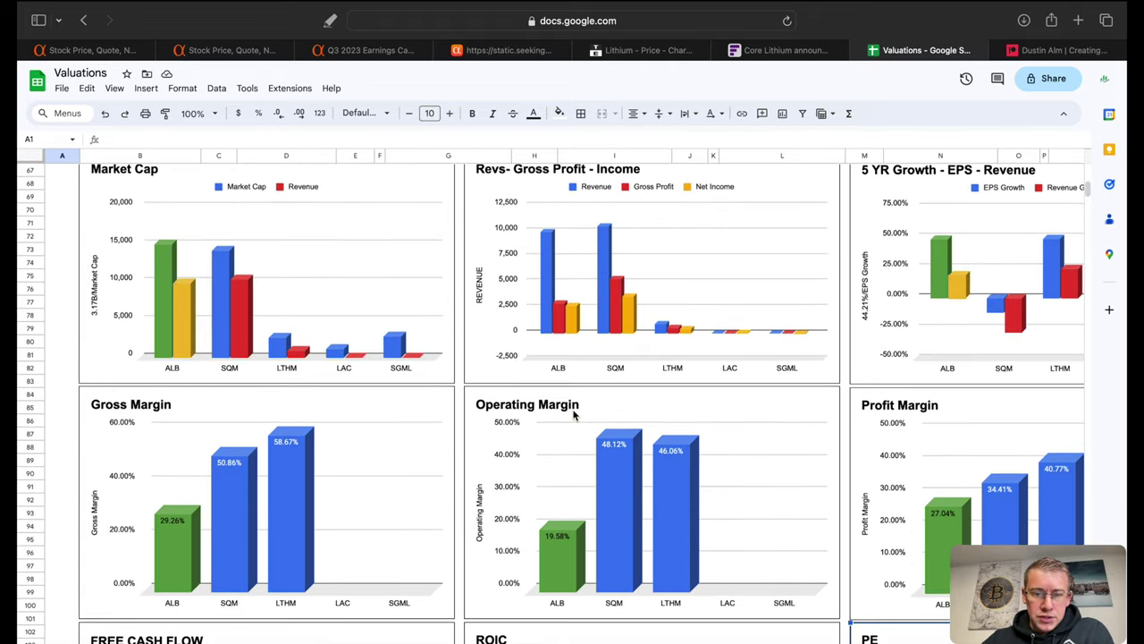
{"action": "scroll", "coordinate": [574, 415], "scroll_direction": "up", "scroll_amount": 20}
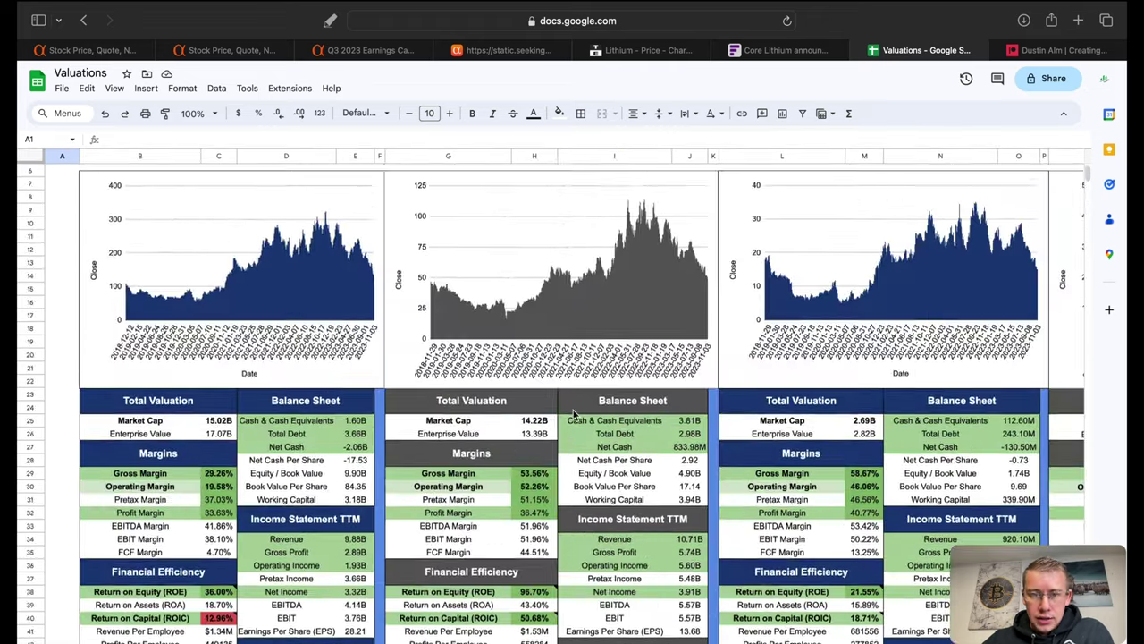
{"action": "scroll", "coordinate": [506, 286], "scroll_direction": "up", "scroll_amount": 2}
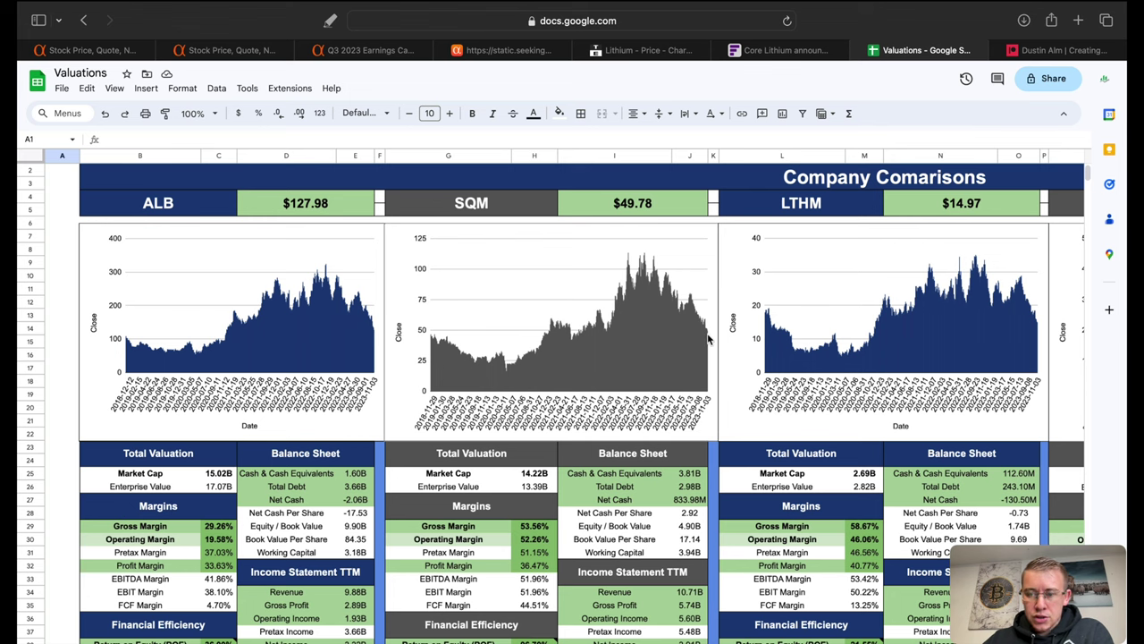
{"action": "scroll", "coordinate": [708, 338], "scroll_direction": "down", "scroll_amount": 9}
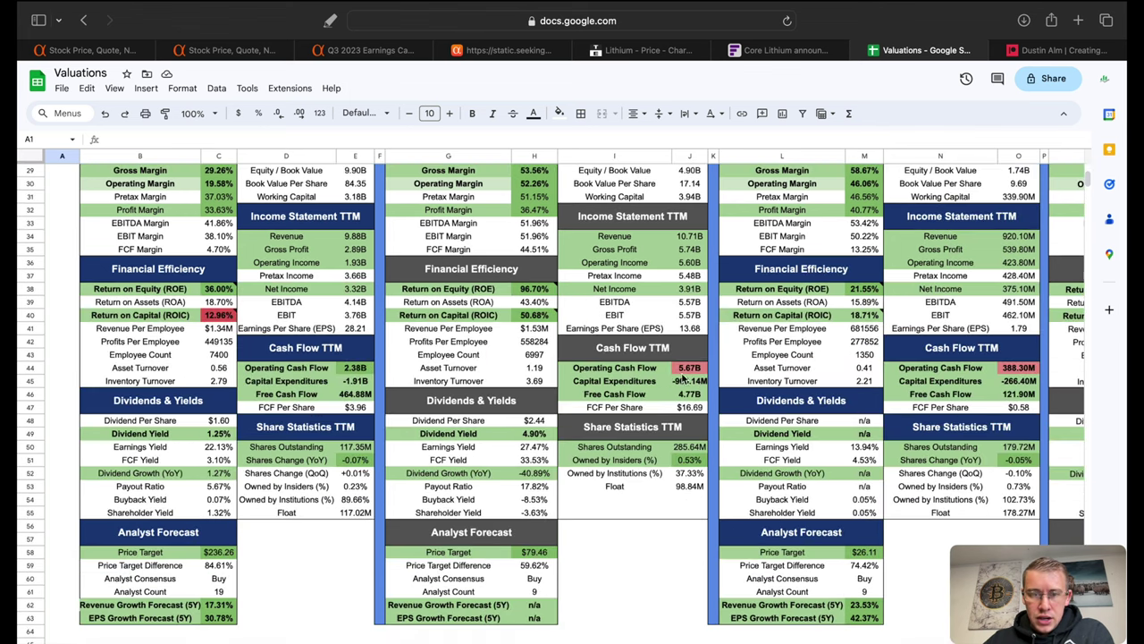
{"action": "left_click", "coordinate": [695, 372]}
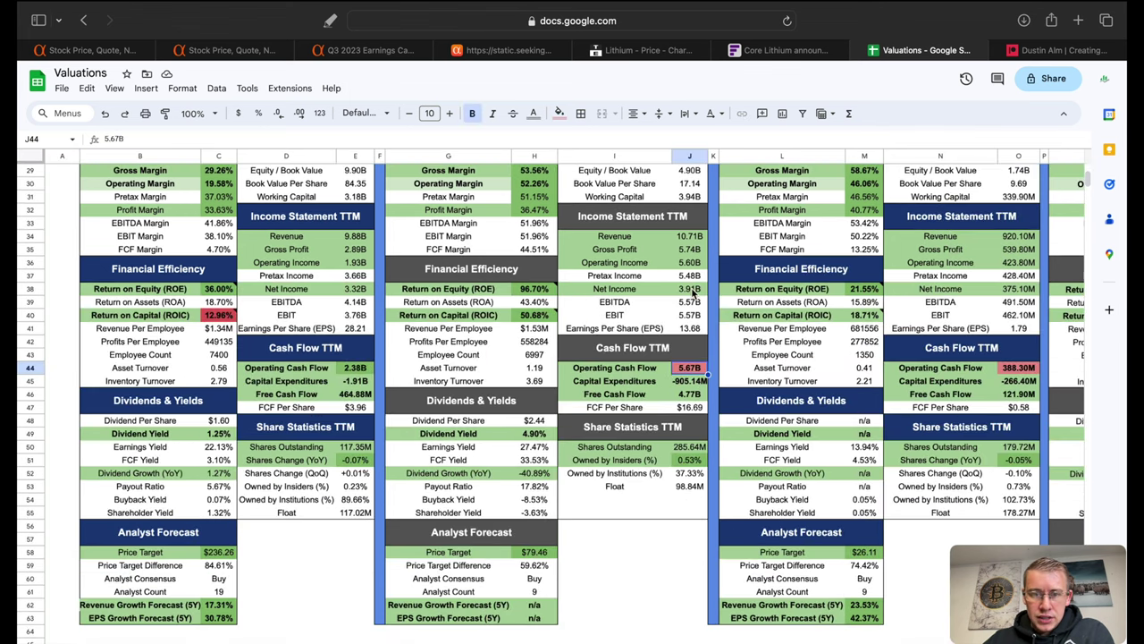
{"action": "left_click", "coordinate": [693, 291]}
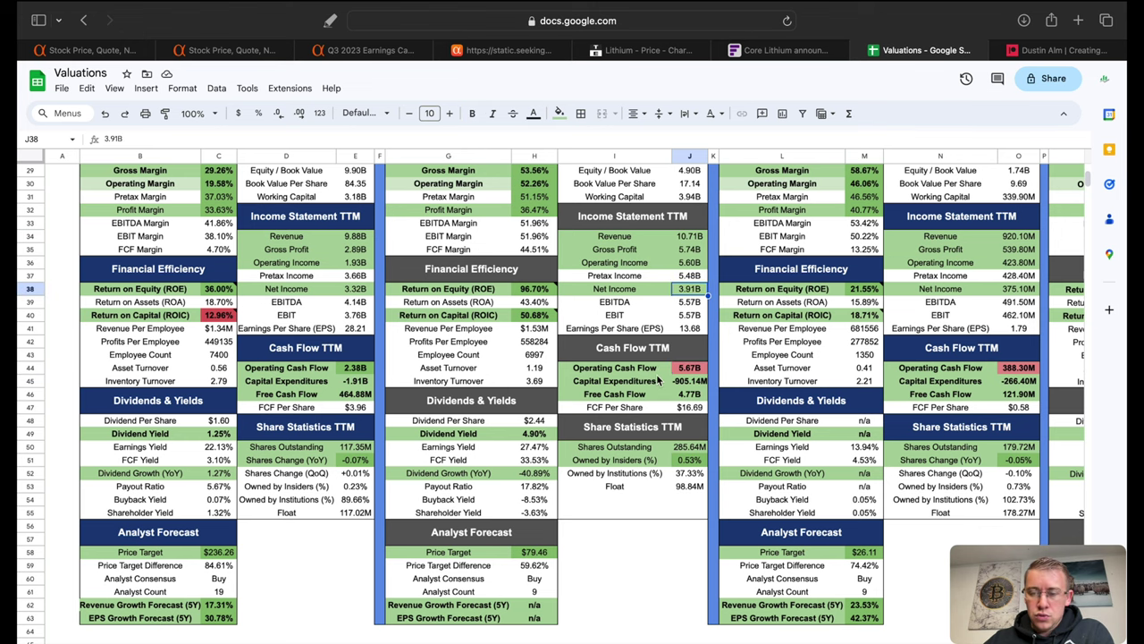
- Review the peers' balance sheet and income statement figures, followed by the market cap, revenue and margin charts
{"action": "scroll", "coordinate": [666, 329], "scroll_direction": "up", "scroll_amount": 1}
{"action": "scroll", "coordinate": [666, 331], "scroll_direction": "up", "scroll_amount": 6}
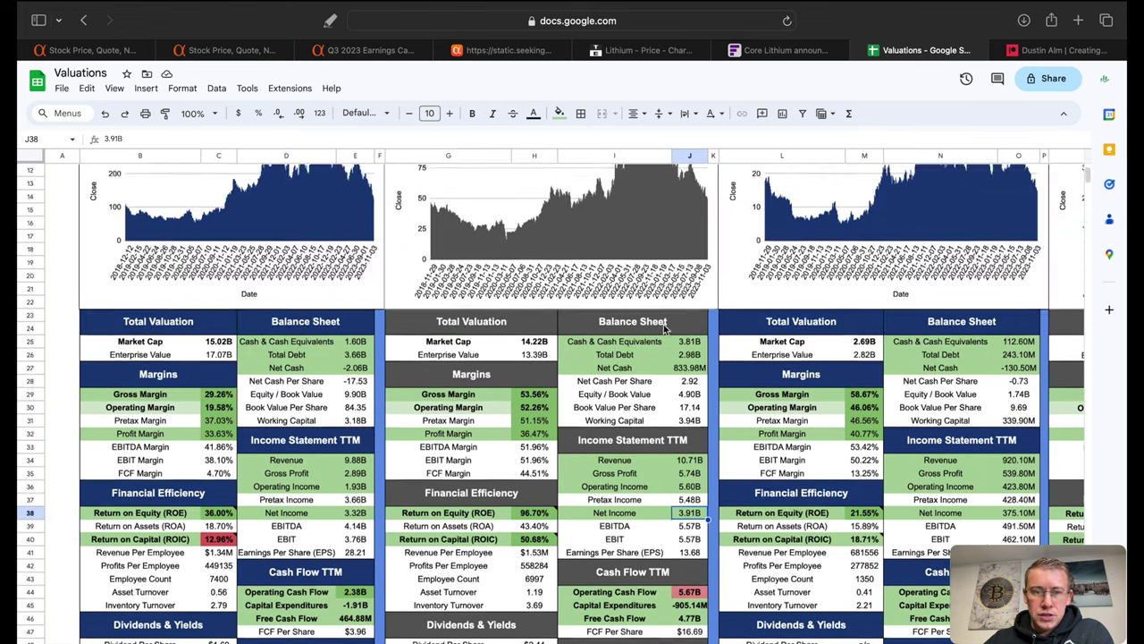
{"action": "scroll", "coordinate": [666, 329], "scroll_direction": "down", "scroll_amount": 10}
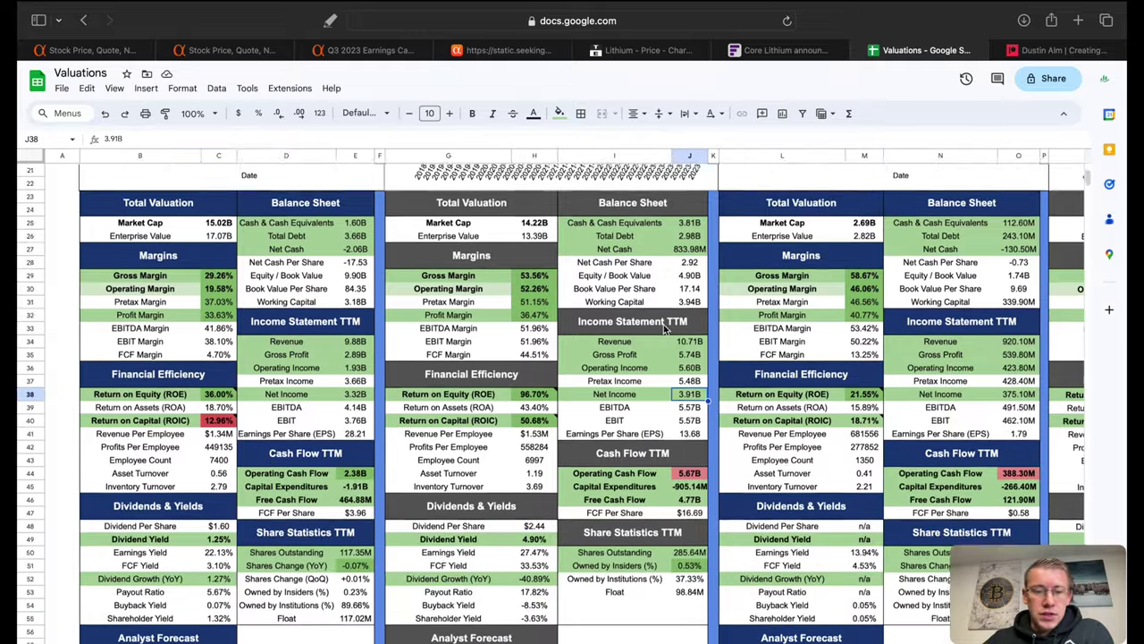
{"action": "scroll", "coordinate": [664, 329], "scroll_direction": "down", "scroll_amount": 13}
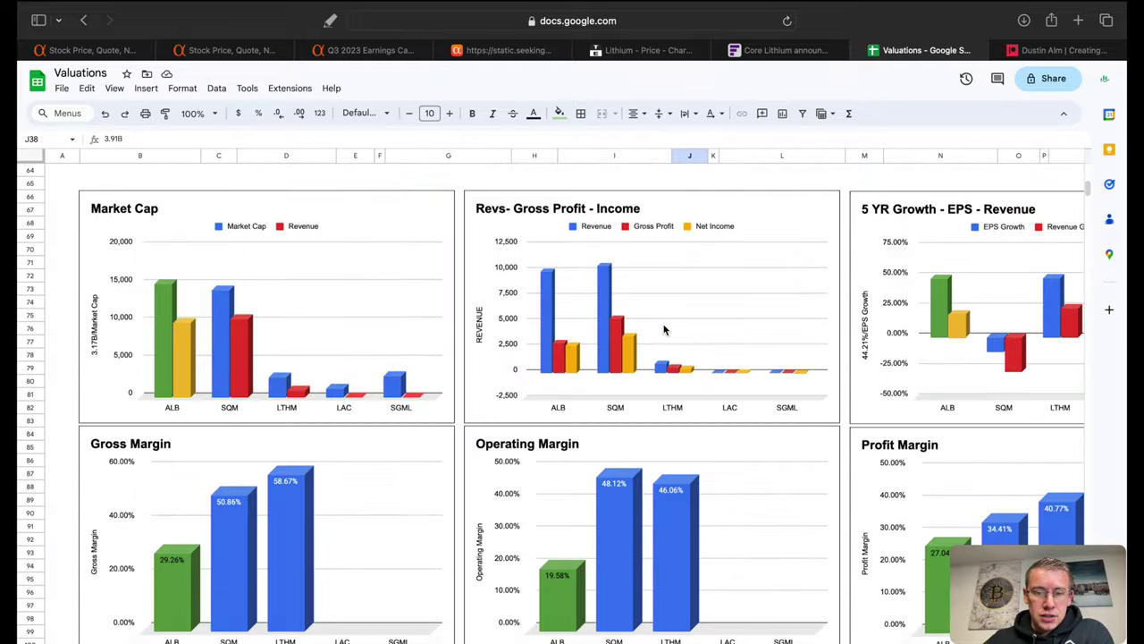
{"action": "scroll", "coordinate": [664, 330], "scroll_direction": "down", "scroll_amount": 1}
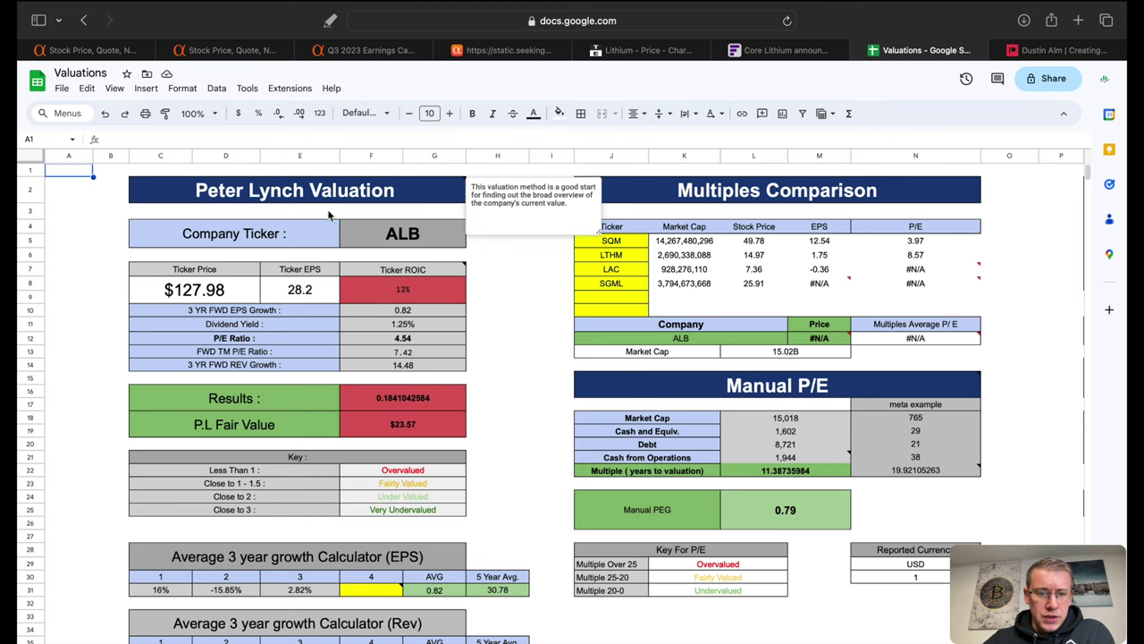
- On the Peter Lynch valuation sheet, check ALB's P.L Fair Value and remove LAC and SGML from the Multiples Comparison tickers
{"action": "left_click", "coordinate": [406, 419]}
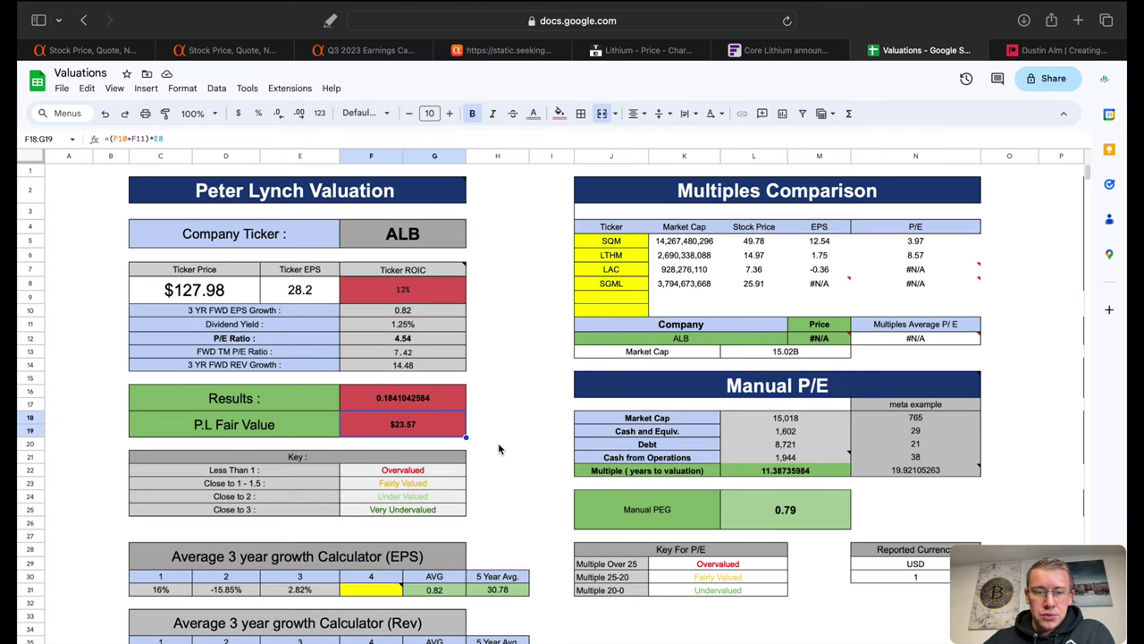
{"action": "scroll", "coordinate": [499, 446], "scroll_direction": "right", "scroll_amount": 3}
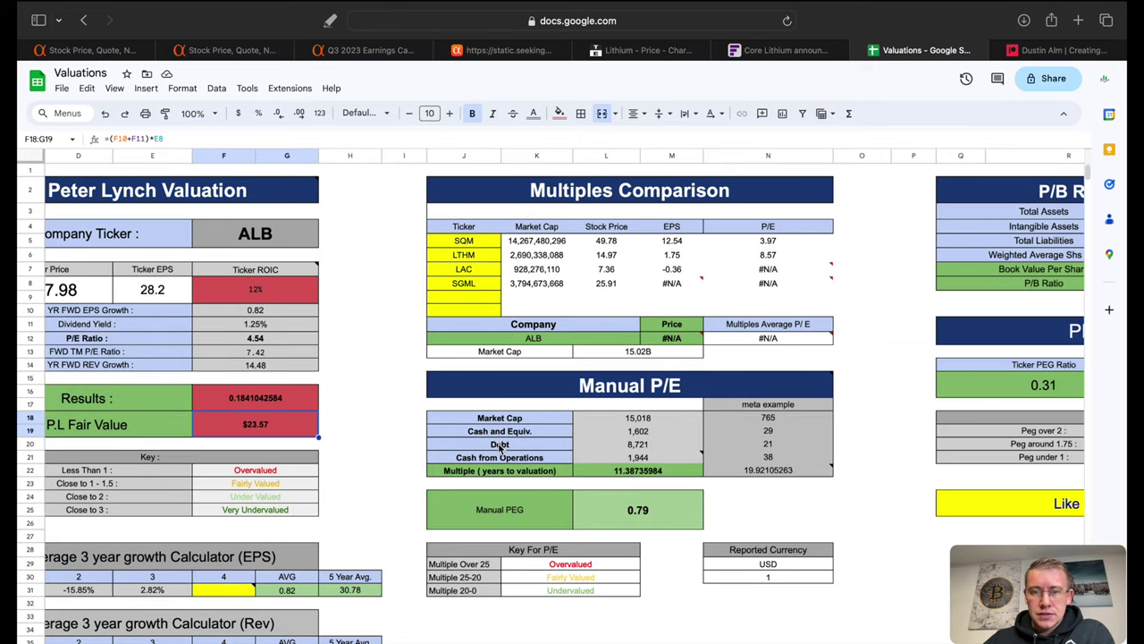
{"action": "left_click", "coordinate": [470, 270]}
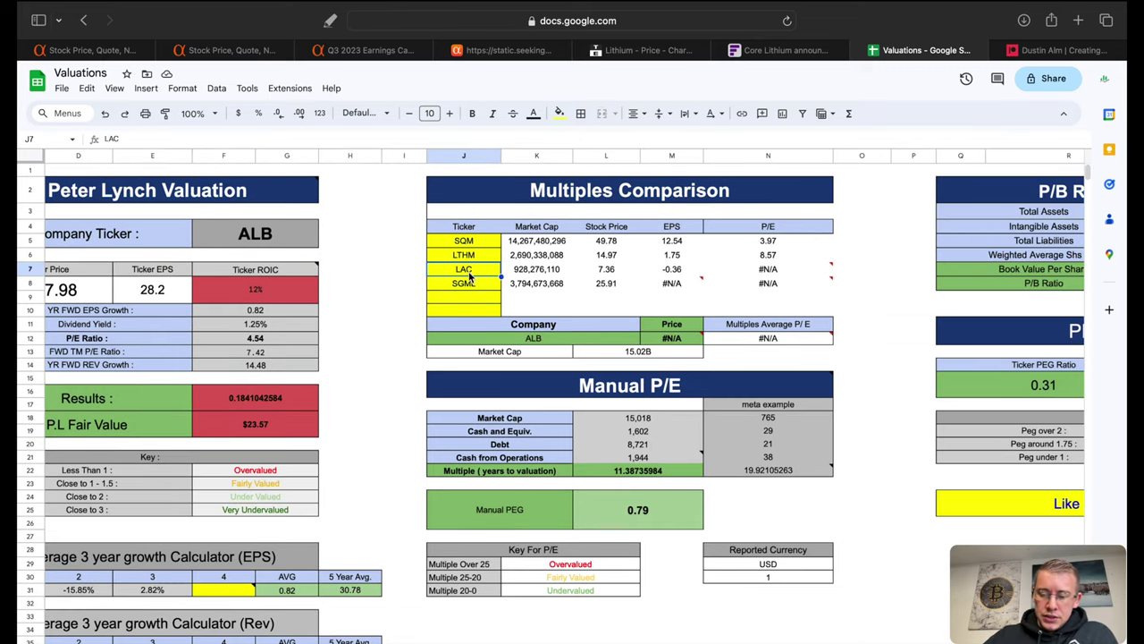
{"action": "key", "text": "Delete"}
{"action": "key", "text": "Down"}
{"action": "key", "text": "Delete"}
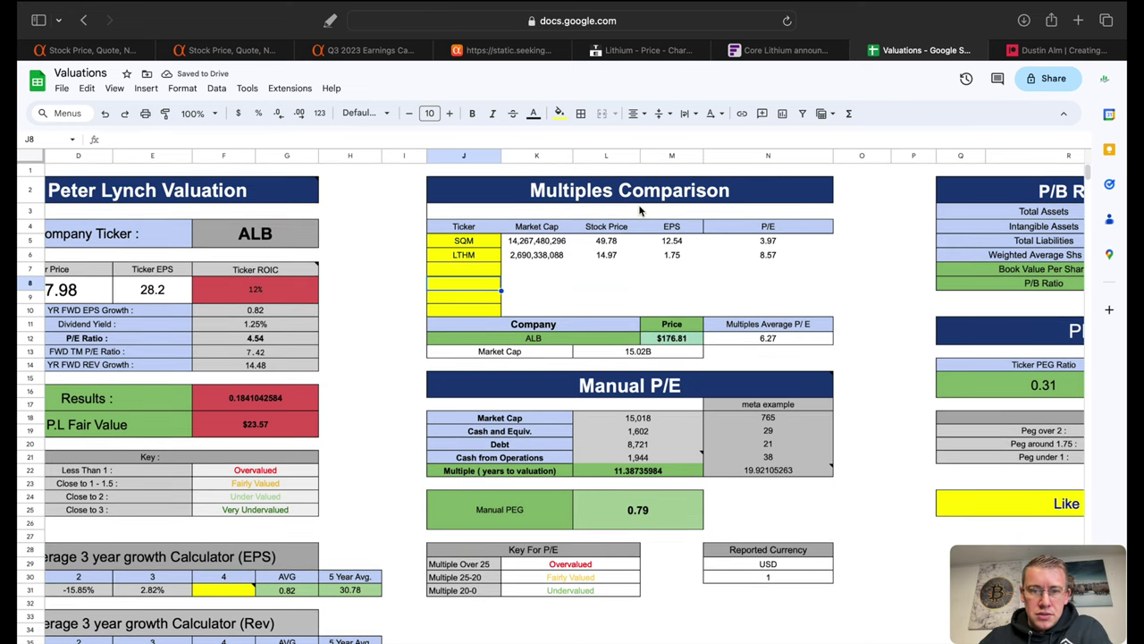
- Inspect ALB's price in the Multiples Comparison and the Manual P/E inputs and resulting years-to-valuation multiple
{"action": "left_click", "coordinate": [669, 340]}
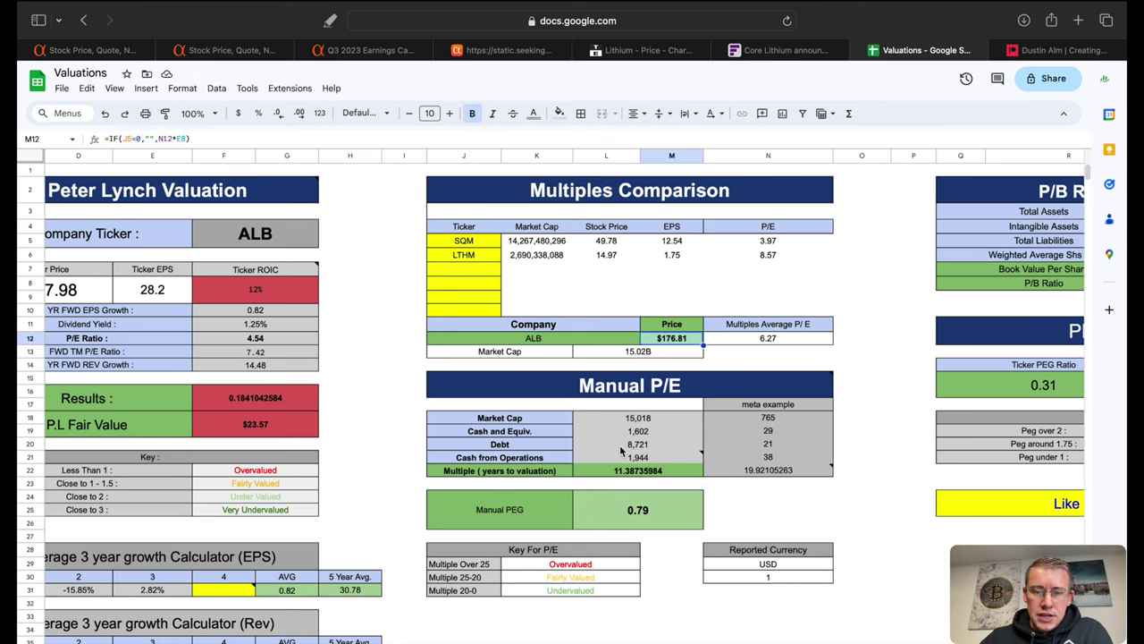
{"action": "left_click", "coordinate": [668, 416]}
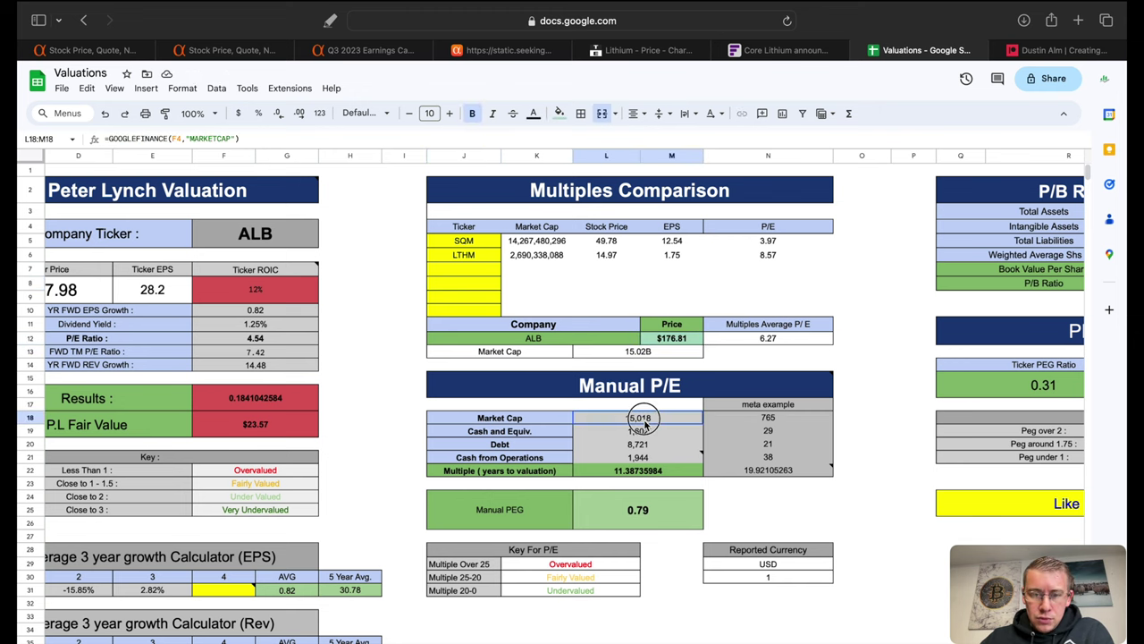
{"action": "left_click", "coordinate": [640, 435]}
{"action": "left_click", "coordinate": [639, 445]}
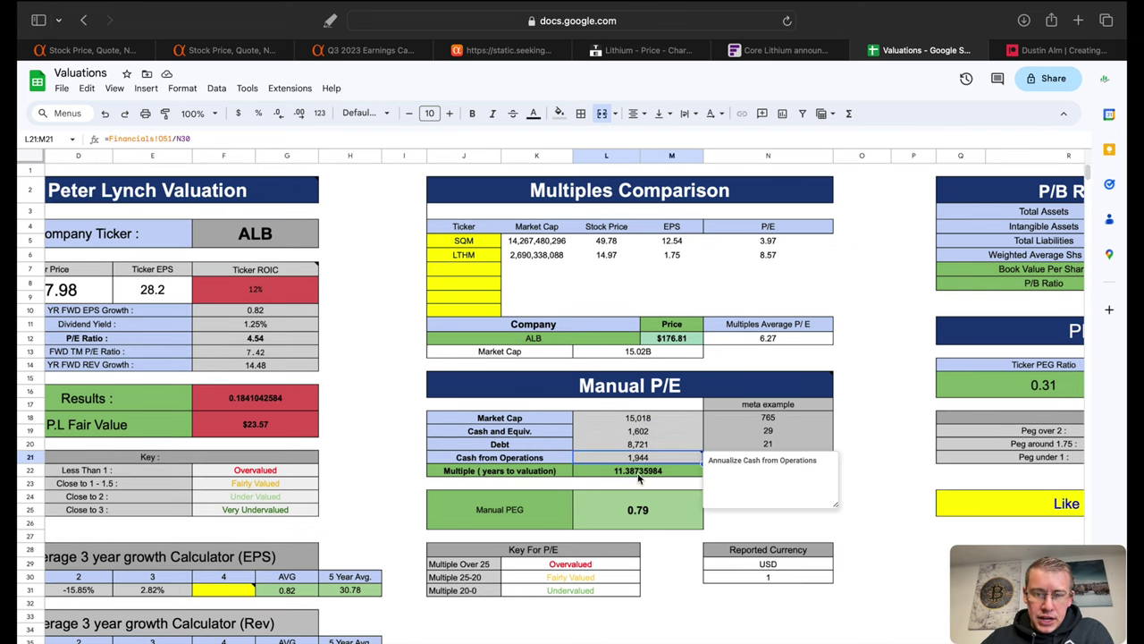
{"action": "left_click", "coordinate": [640, 472]}
- Compare ALB's P/B ratio with its five-year average and check its current and forward PEG ratios
{"action": "scroll", "coordinate": [834, 448], "scroll_direction": "right", "scroll_amount": 8}
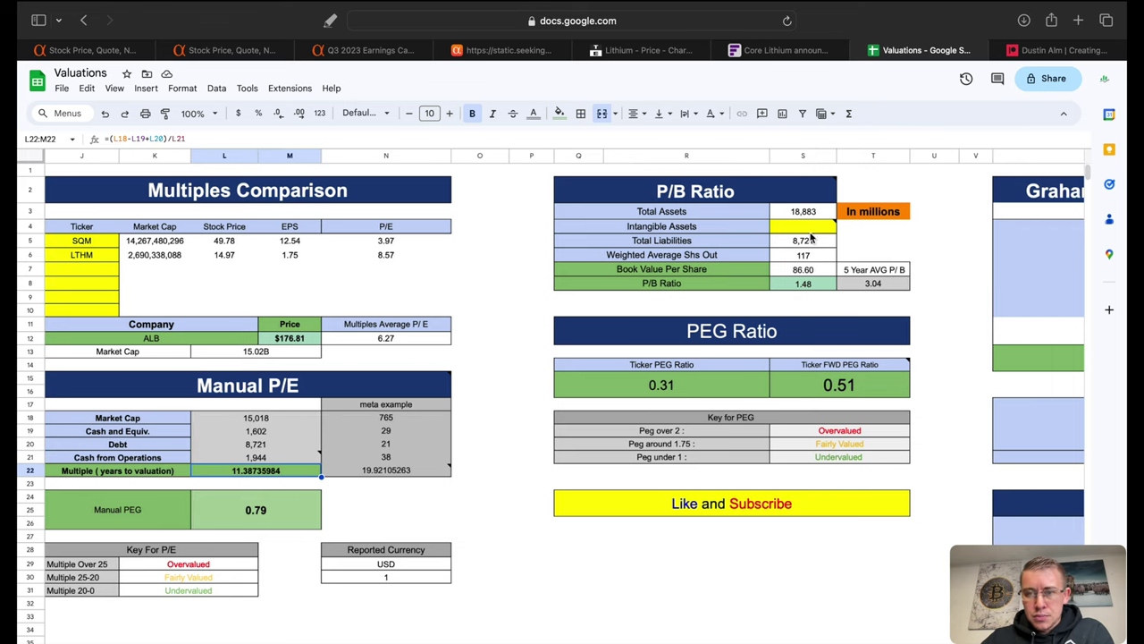
{"action": "left_click", "coordinate": [872, 284]}
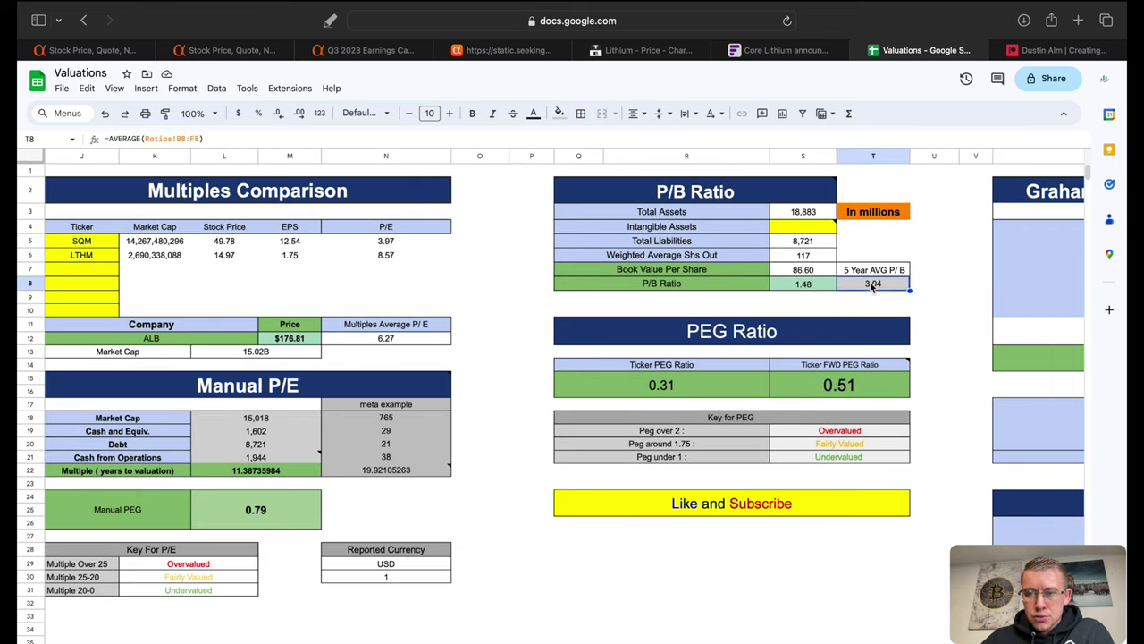
{"action": "left_click", "coordinate": [818, 284]}
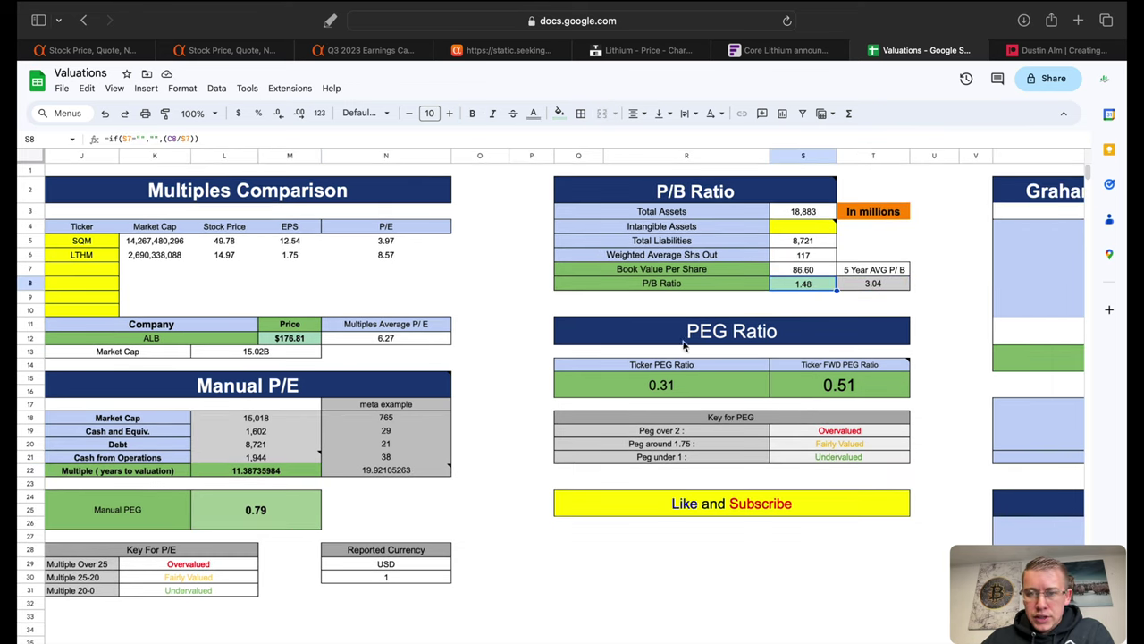
{"action": "left_click", "coordinate": [709, 394]}
{"action": "left_click", "coordinate": [854, 399]}
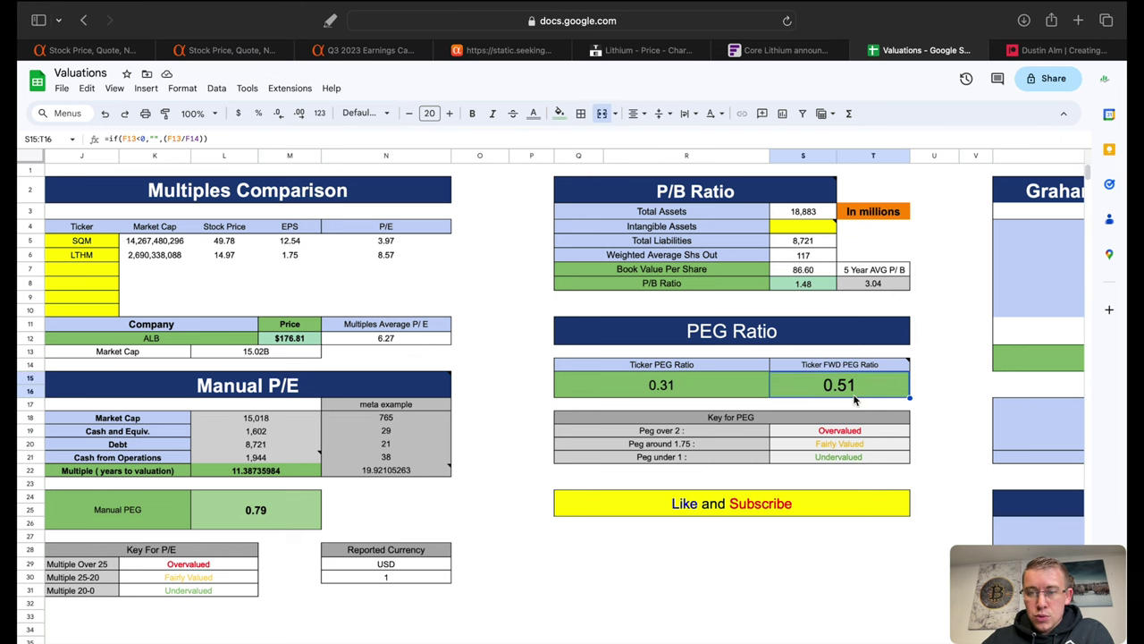
- Compare ALB's 3-year forward EPS growth with its 3-year forward revenue growth in the Peter Lynch Valuation
{"action": "scroll", "coordinate": [414, 288], "scroll_direction": "left", "scroll_amount": 6}
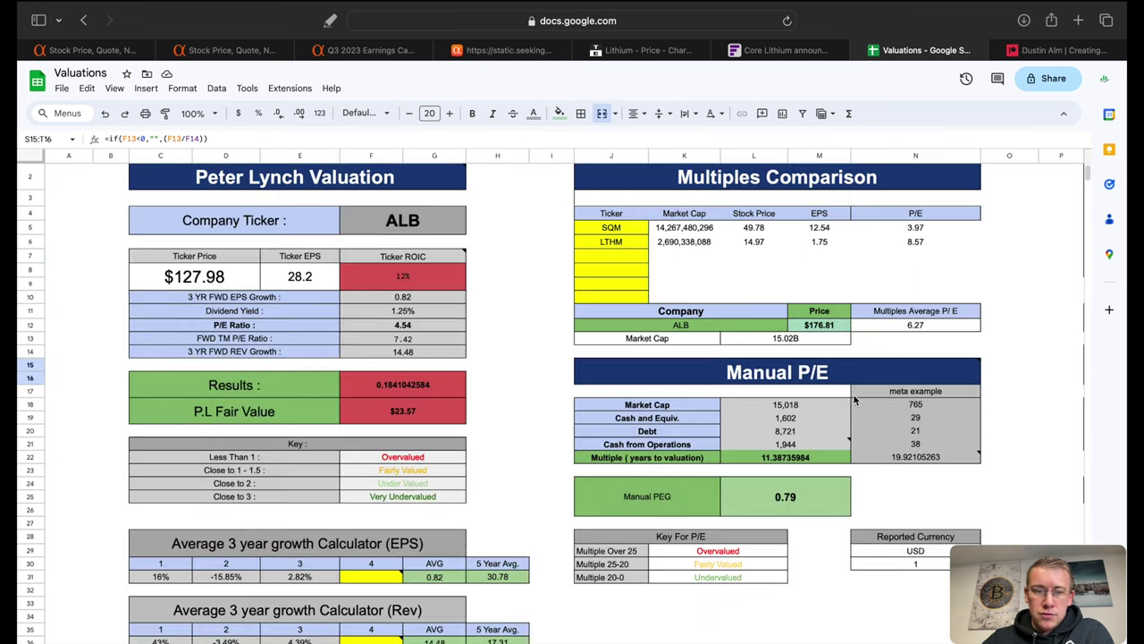
{"action": "left_click", "coordinate": [416, 299]}
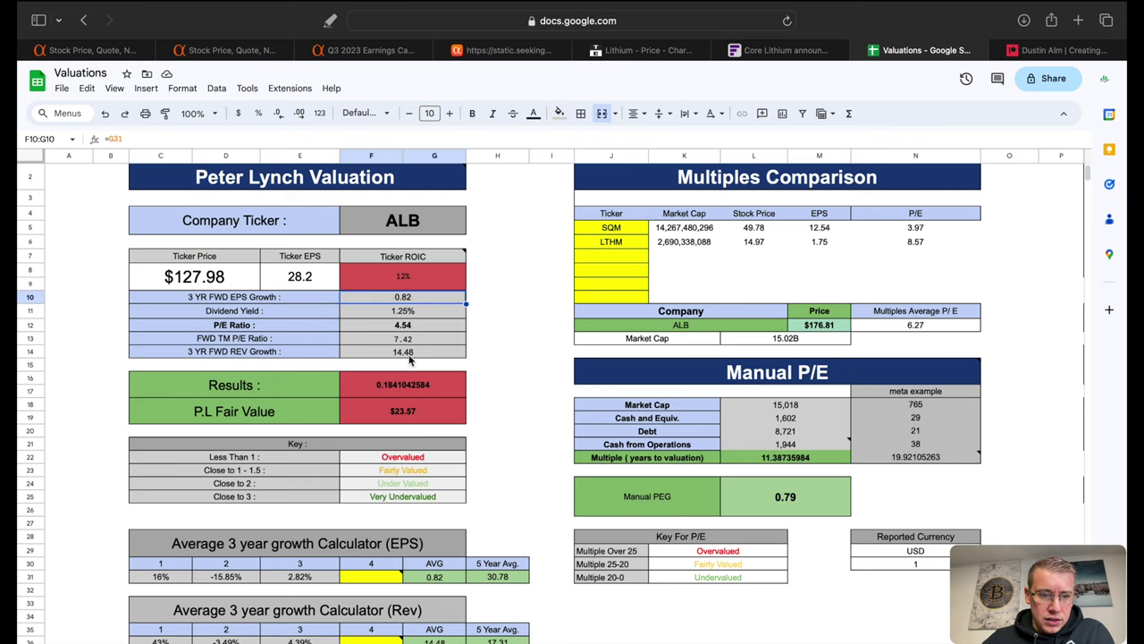
{"action": "left_click", "coordinate": [411, 357]}
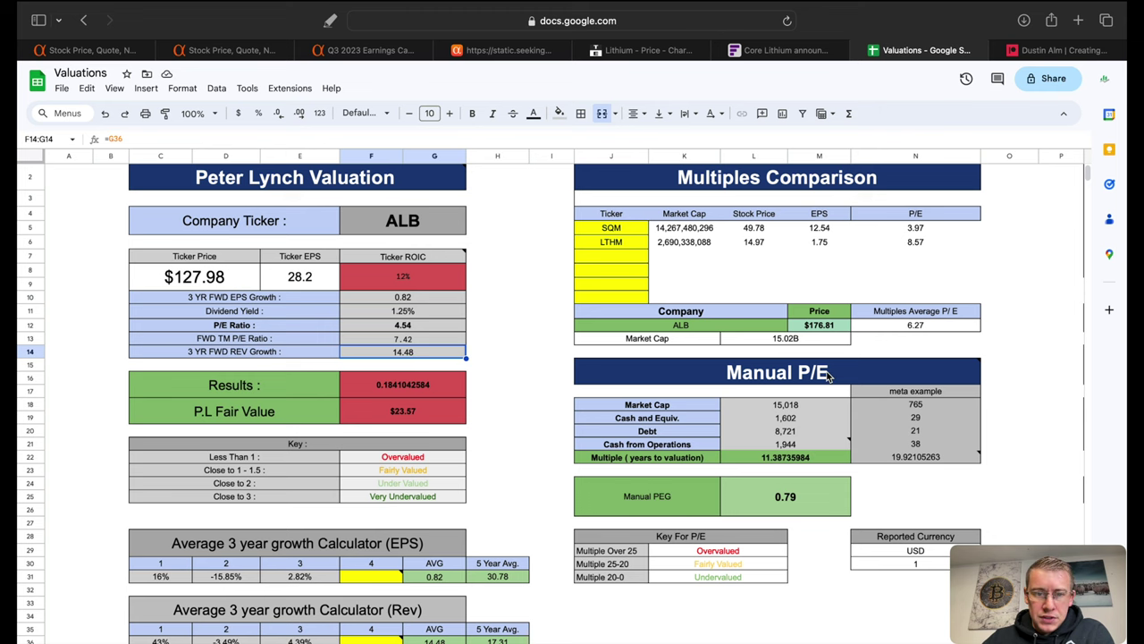
{"action": "left_click", "coordinate": [404, 300]}
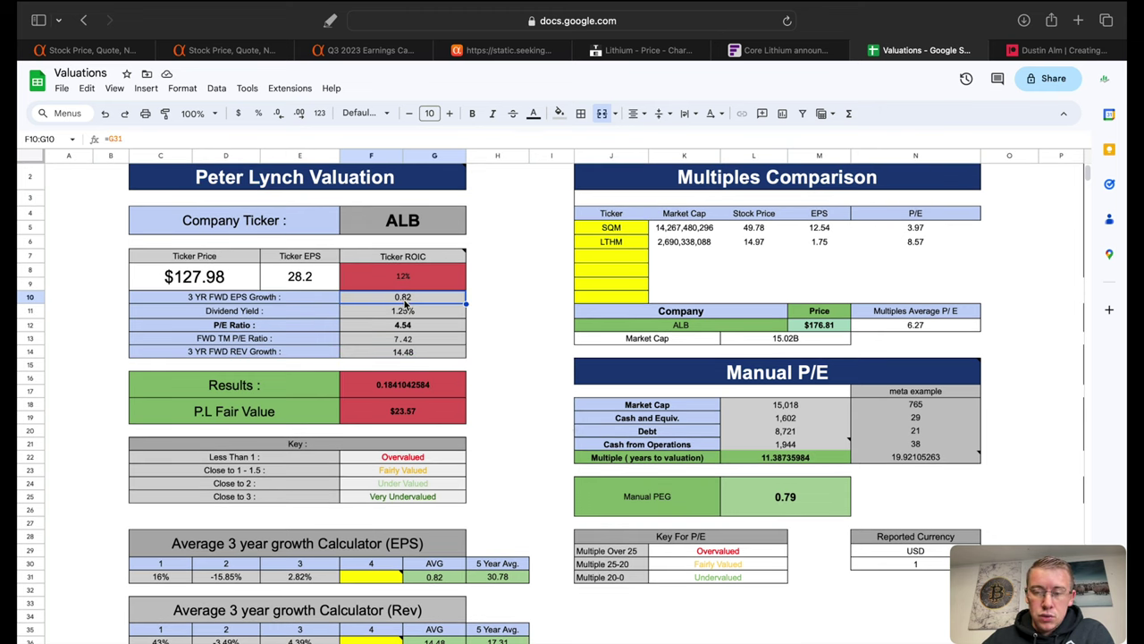
{"action": "left_click", "coordinate": [411, 355]}
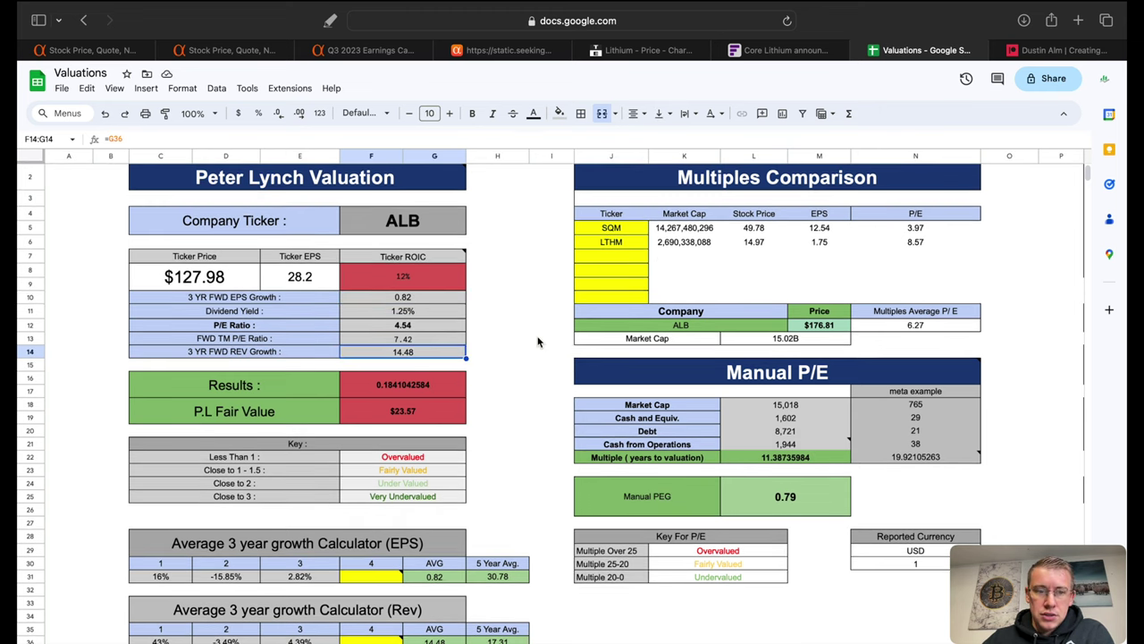
- Inspect the Intrinsic Value in Graham's Valuation Formula and the Dividend Discount Value Per Share for ALB
{"action": "scroll", "coordinate": [673, 342], "scroll_direction": "right", "scroll_amount": 3}
{"action": "scroll", "coordinate": [673, 343], "scroll_direction": "right", "scroll_amount": 10}
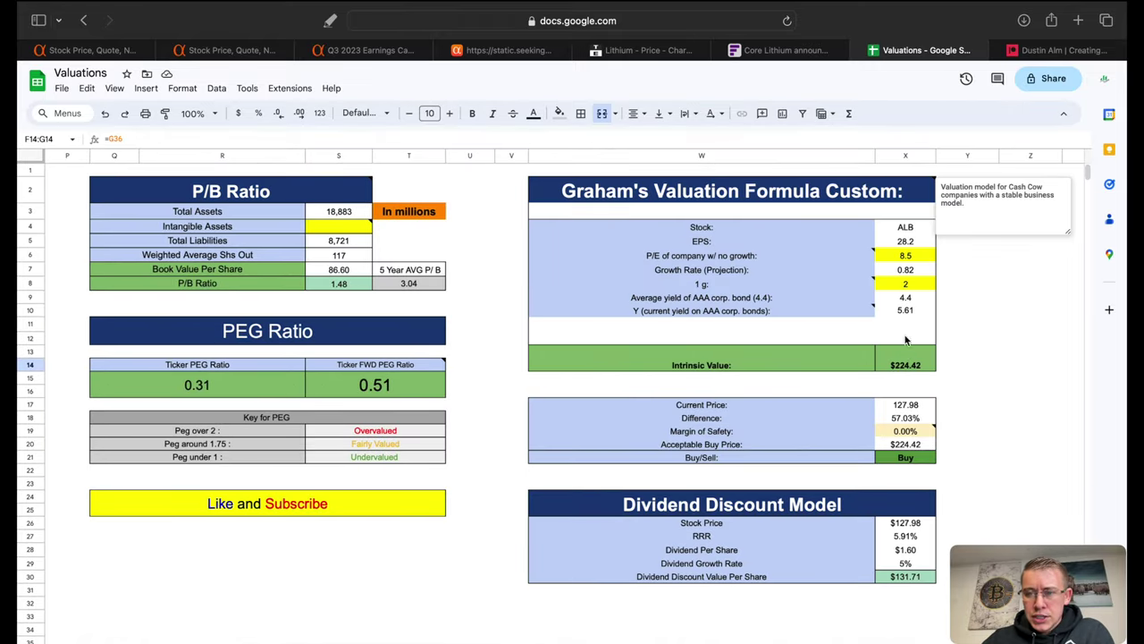
{"action": "left_click", "coordinate": [916, 363]}
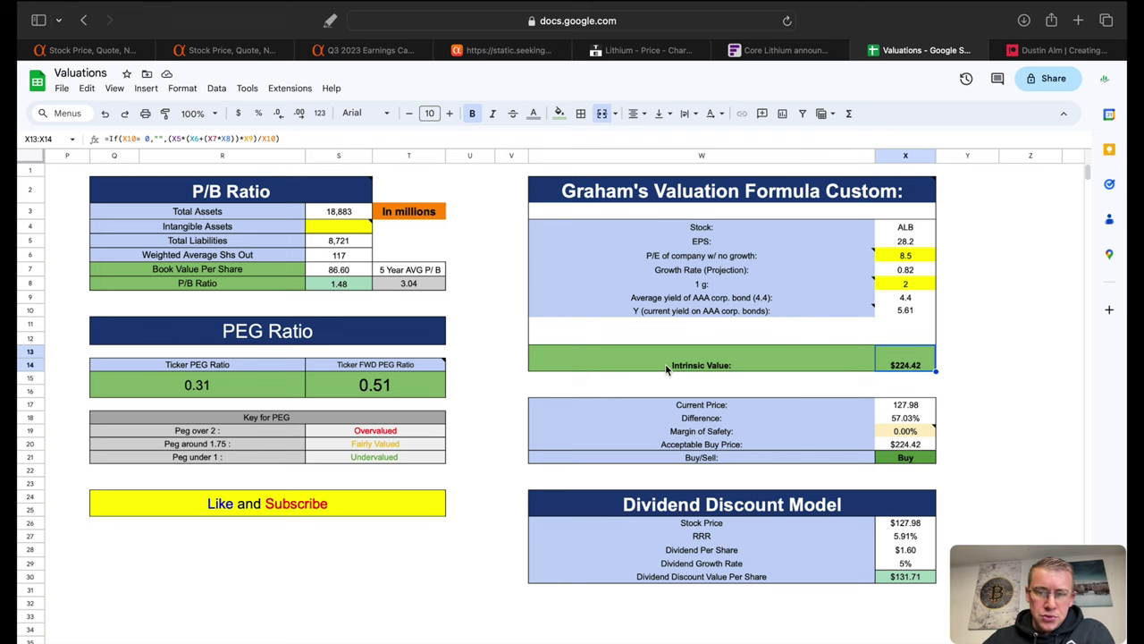
{"action": "scroll", "coordinate": [630, 419], "scroll_direction": "down", "scroll_amount": 2}
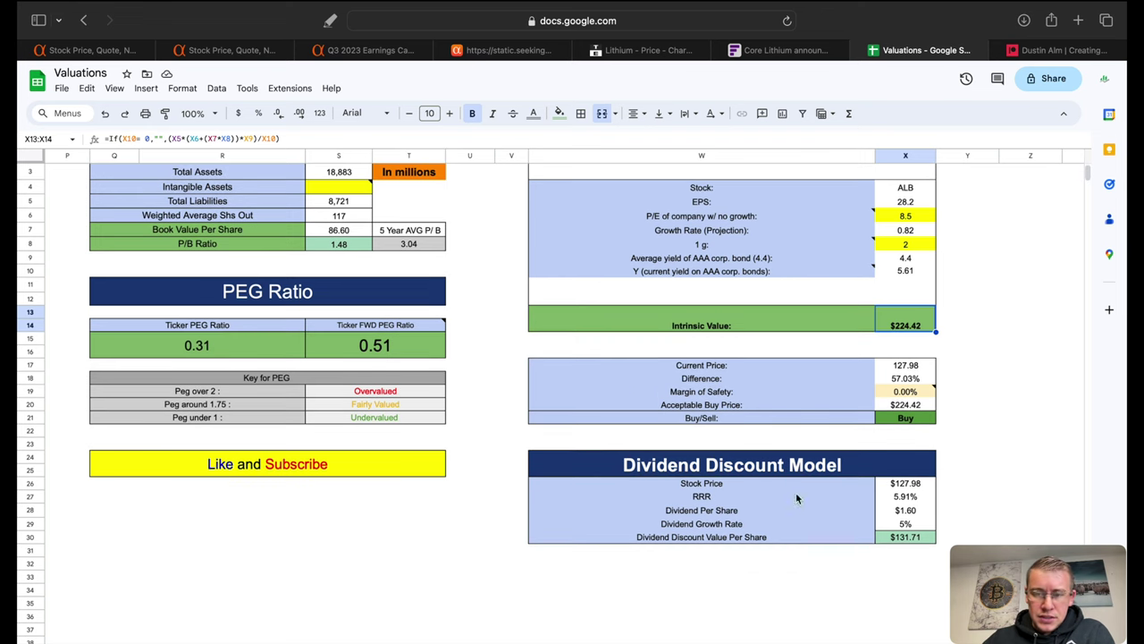
{"action": "left_click", "coordinate": [905, 536]}
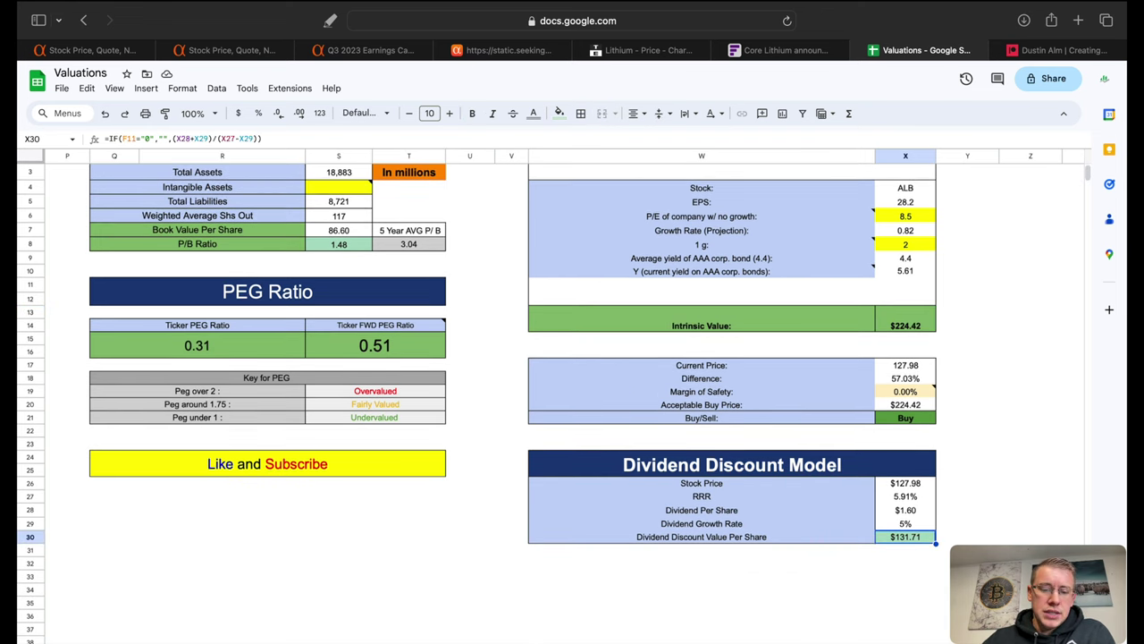
- Open the DCF Valuation sheet and examine ALB's Analysis Growth Rate, Average Growth Rate and Growth Rate of FCF
{"action": "left_click", "coordinate": [523, 641]}
{"action": "scroll", "coordinate": [364, 431], "scroll_direction": "right", "scroll_amount": 10}
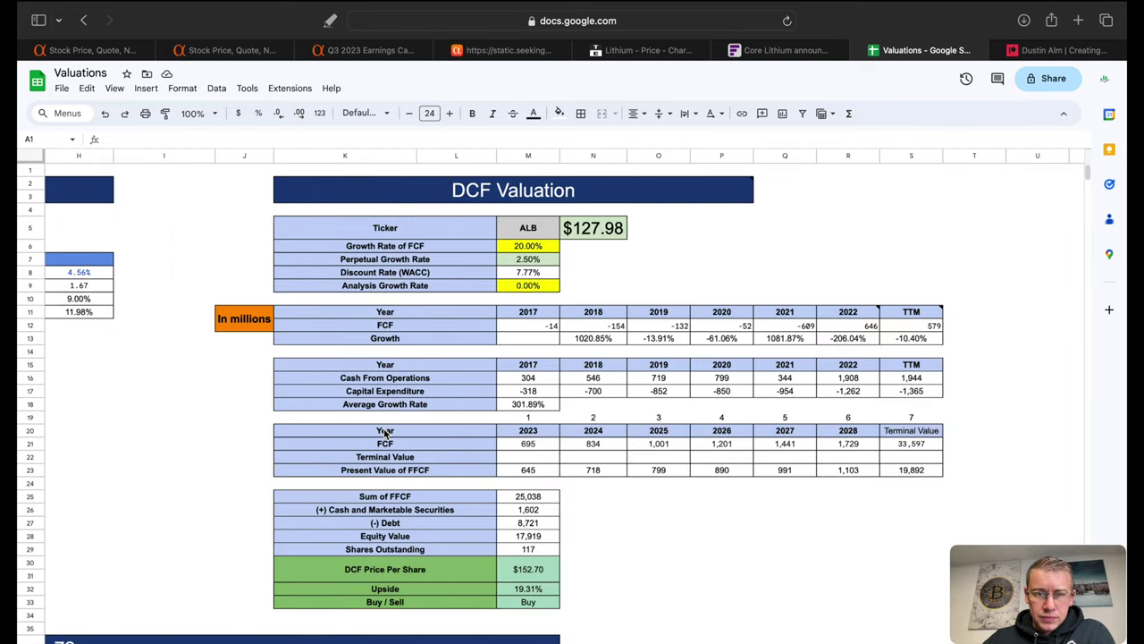
{"action": "left_click", "coordinate": [520, 289]}
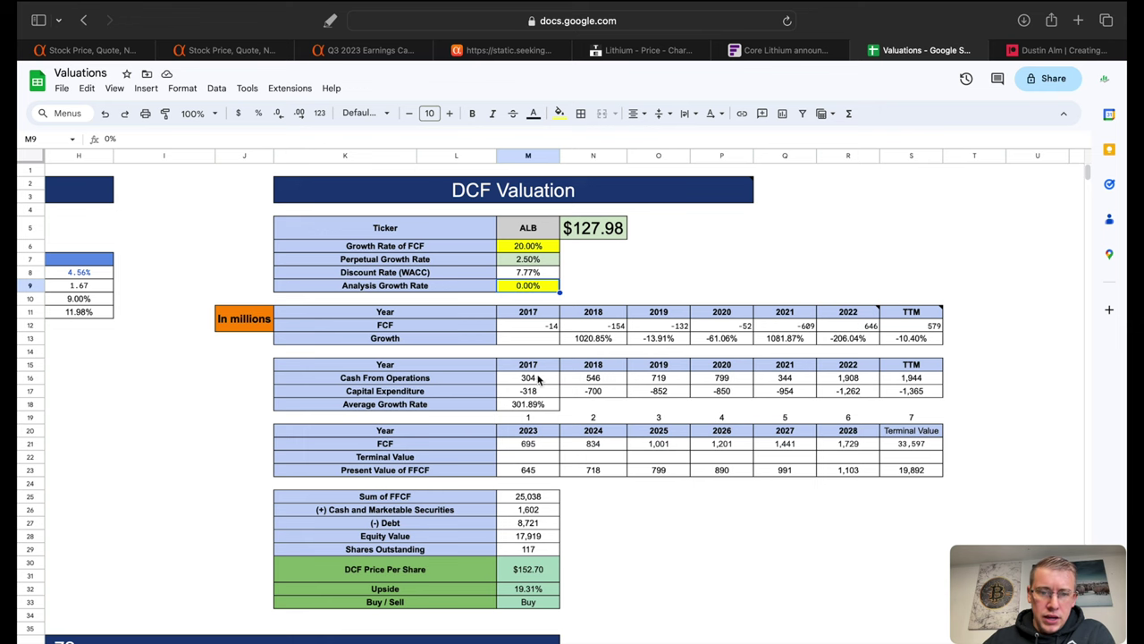
{"action": "left_click", "coordinate": [540, 404]}
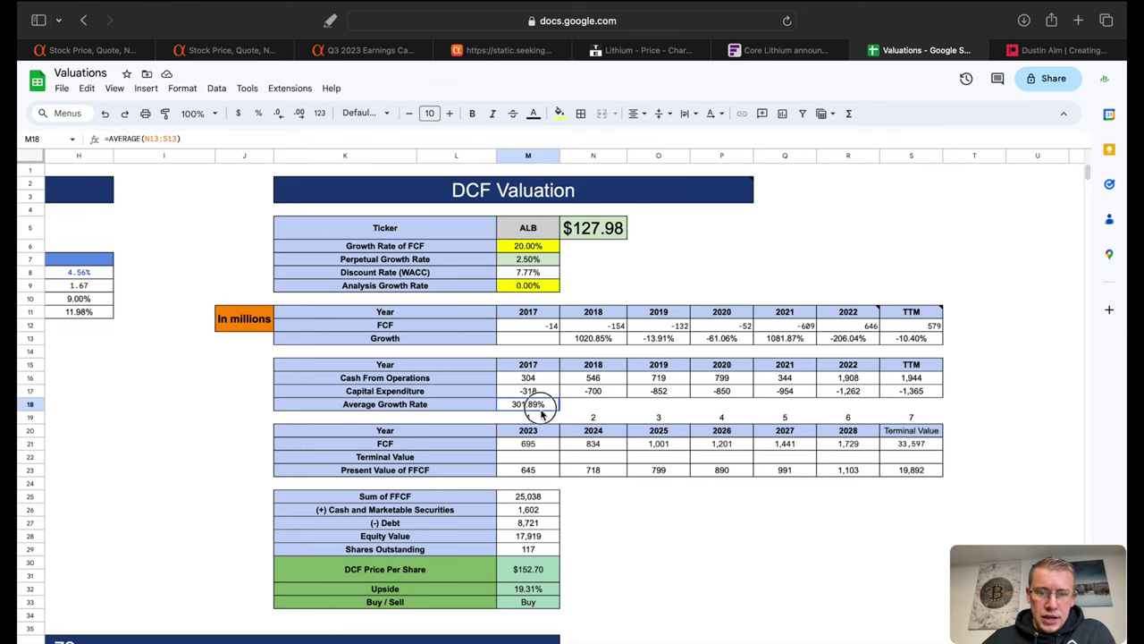
{"action": "left_click", "coordinate": [536, 251]}
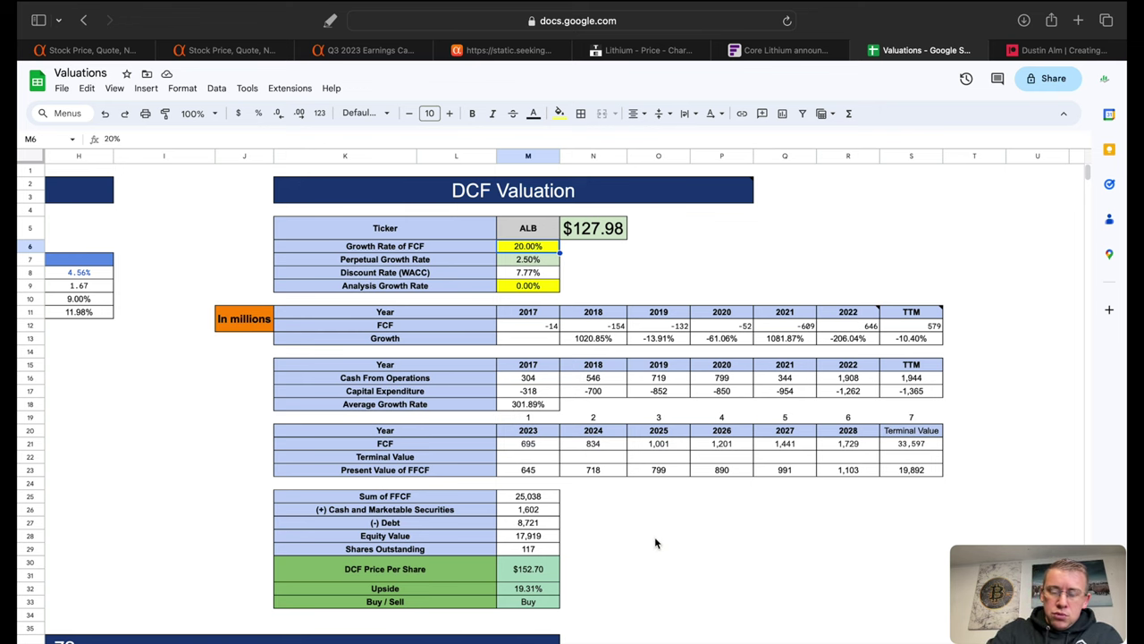
- Set ALB's Growth Rate of FCF to 10% in the DCF Valuation and check the DCF Price Per Share
{"action": "type", "text": "10"}
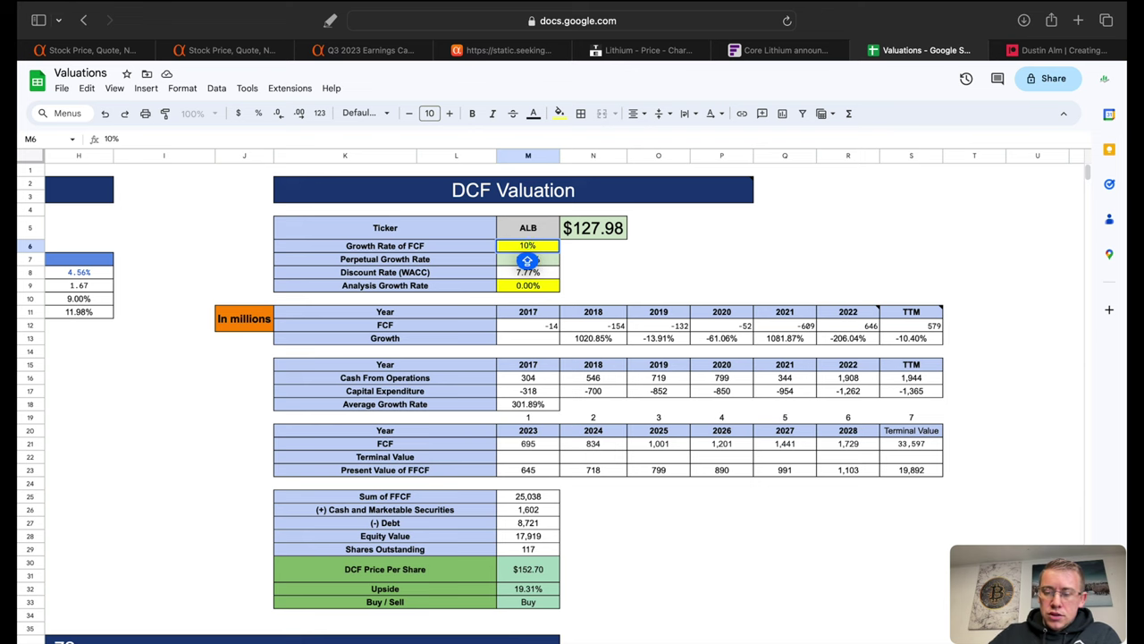
{"action": "left_click", "coordinate": [527, 260]}
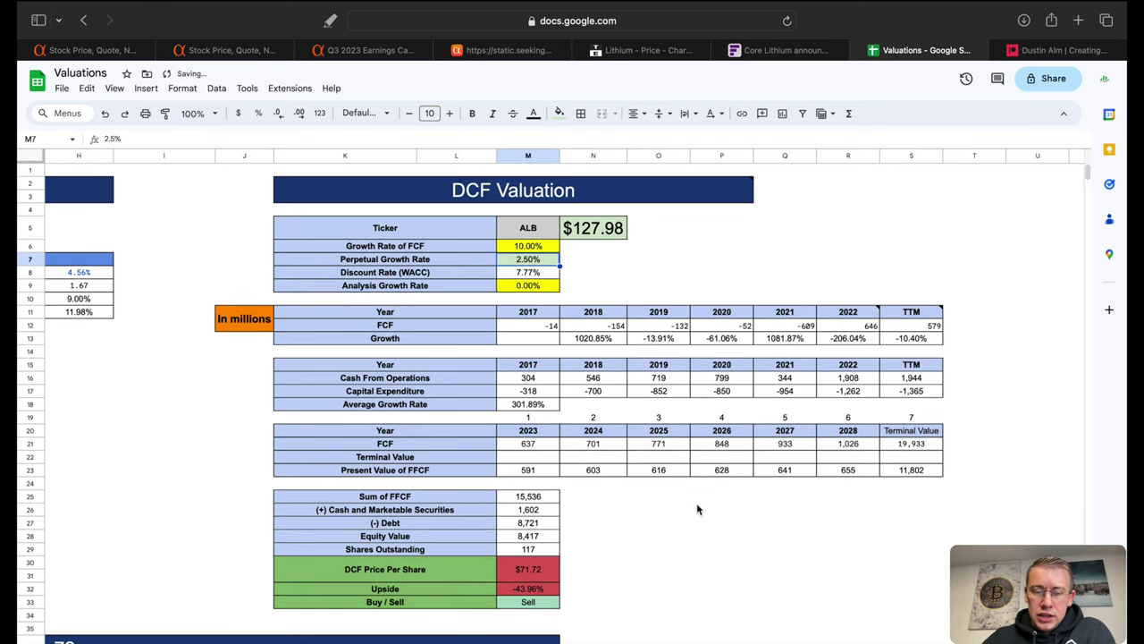
{"action": "left_click", "coordinate": [657, 549]}
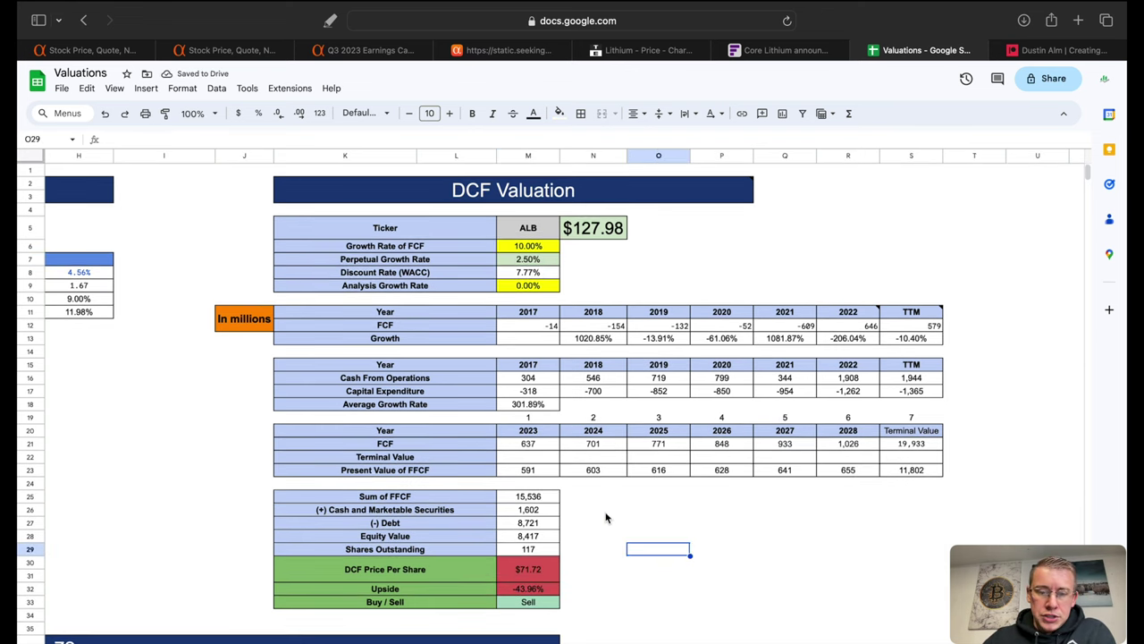
{"action": "left_click", "coordinate": [539, 572]}
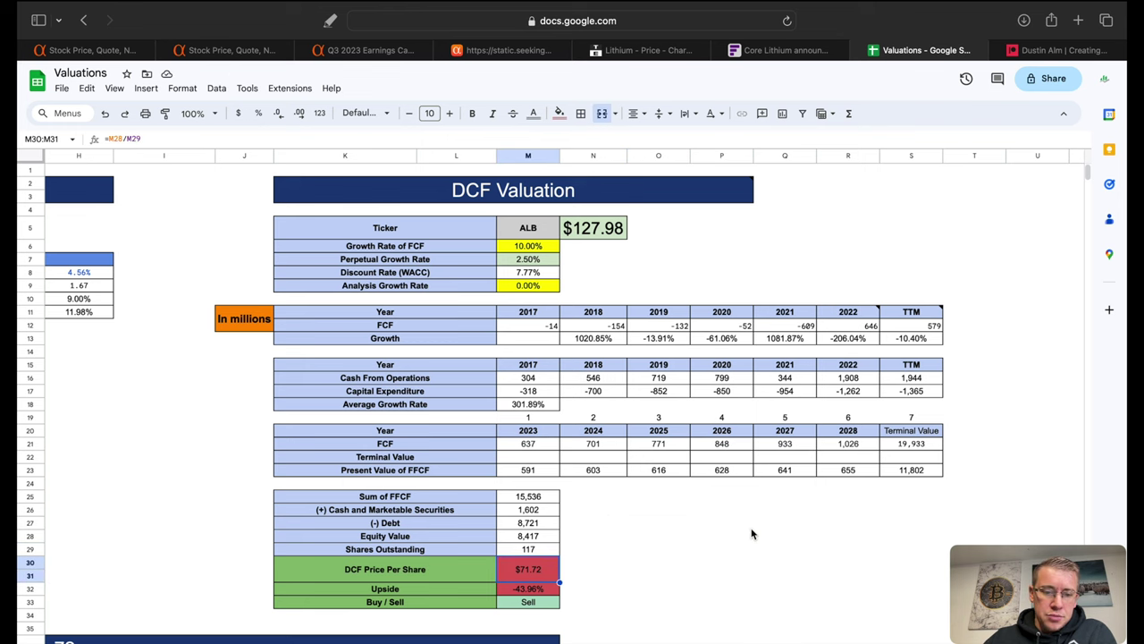
- Set the Seeking Alpha EPS growth rate in the Rule 72 section to 15
{"action": "scroll", "coordinate": [751, 534], "scroll_direction": "left", "scroll_amount": 3}
{"action": "scroll", "coordinate": [751, 534], "scroll_direction": "left", "scroll_amount": 5}
{"action": "scroll", "coordinate": [751, 534], "scroll_direction": "down", "scroll_amount": 5}
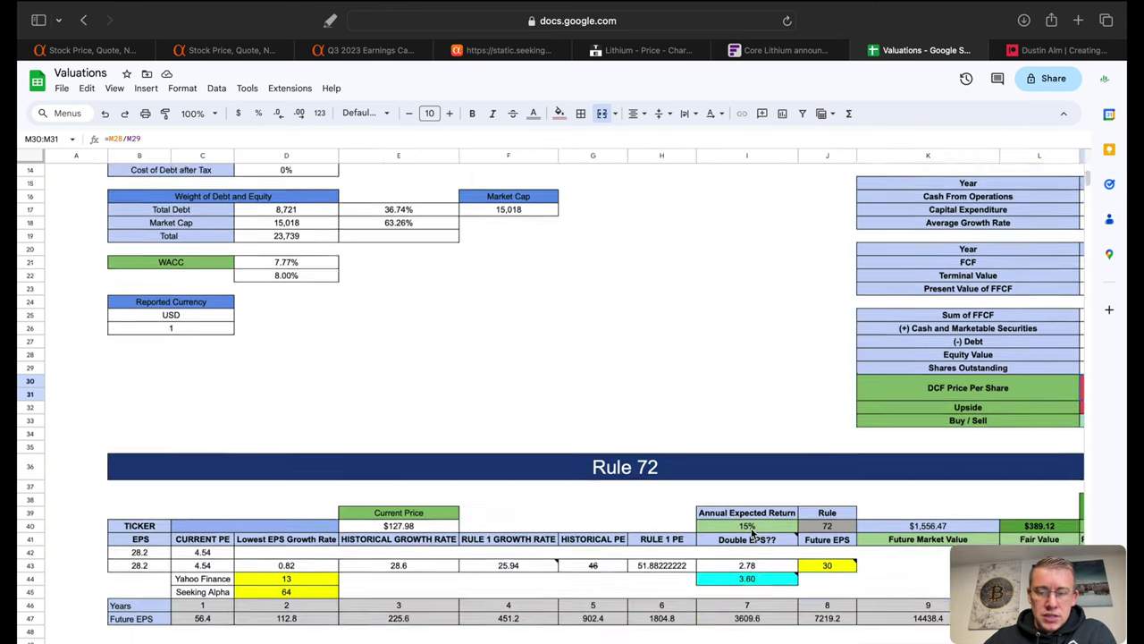
{"action": "scroll", "coordinate": [751, 533], "scroll_direction": "down", "scroll_amount": 1}
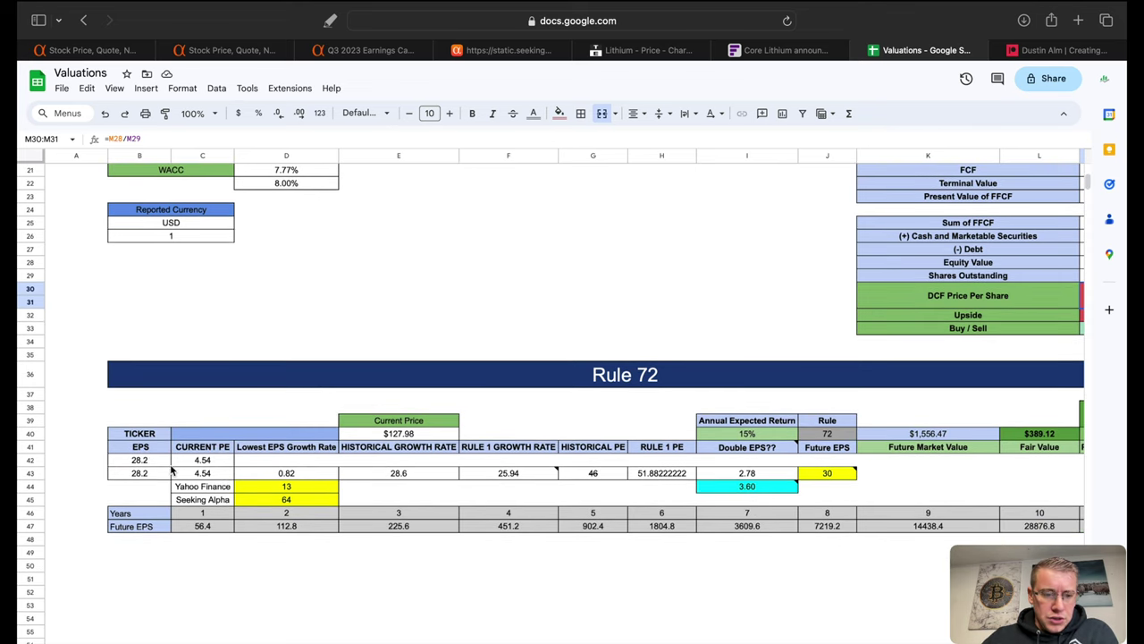
{"action": "left_click", "coordinate": [289, 504]}
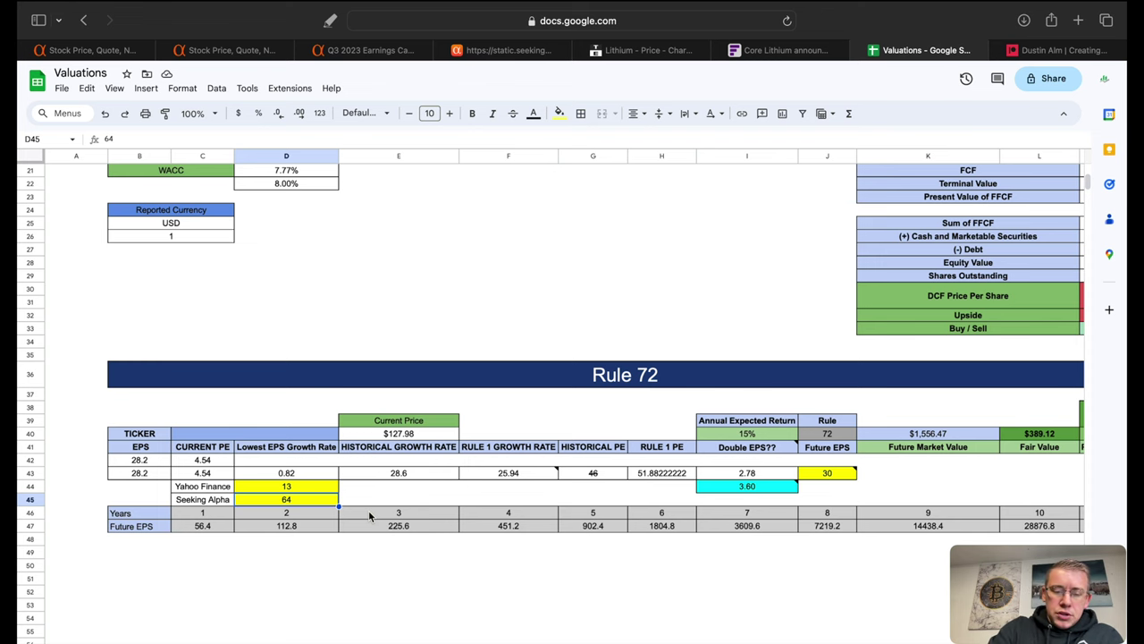
{"action": "type", "text": "15"}
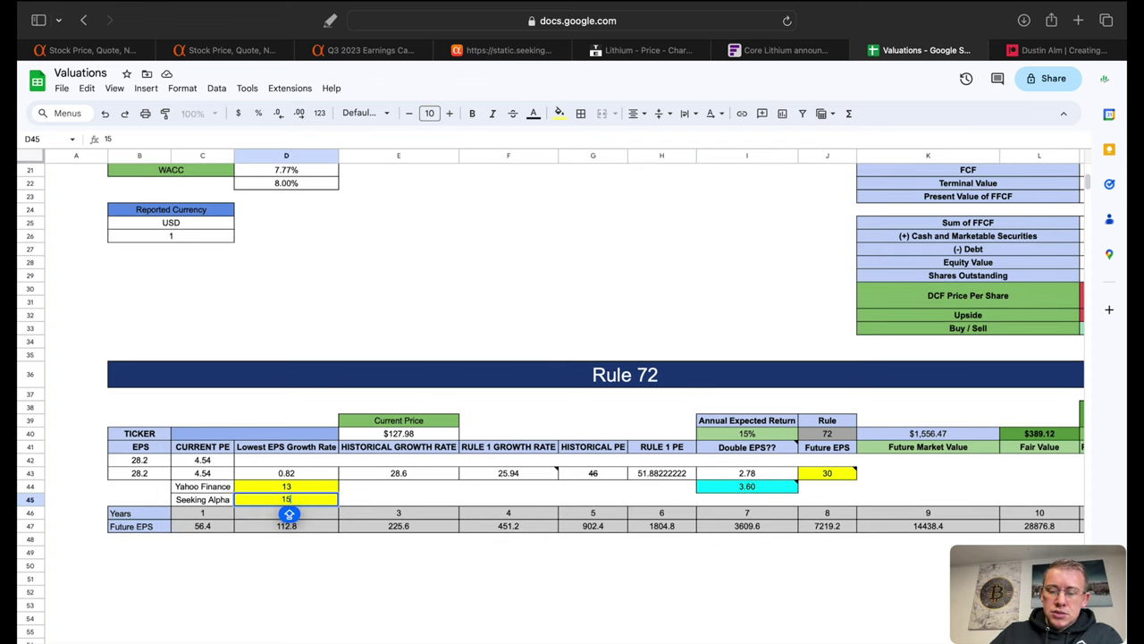
{"action": "key", "text": "Return"}
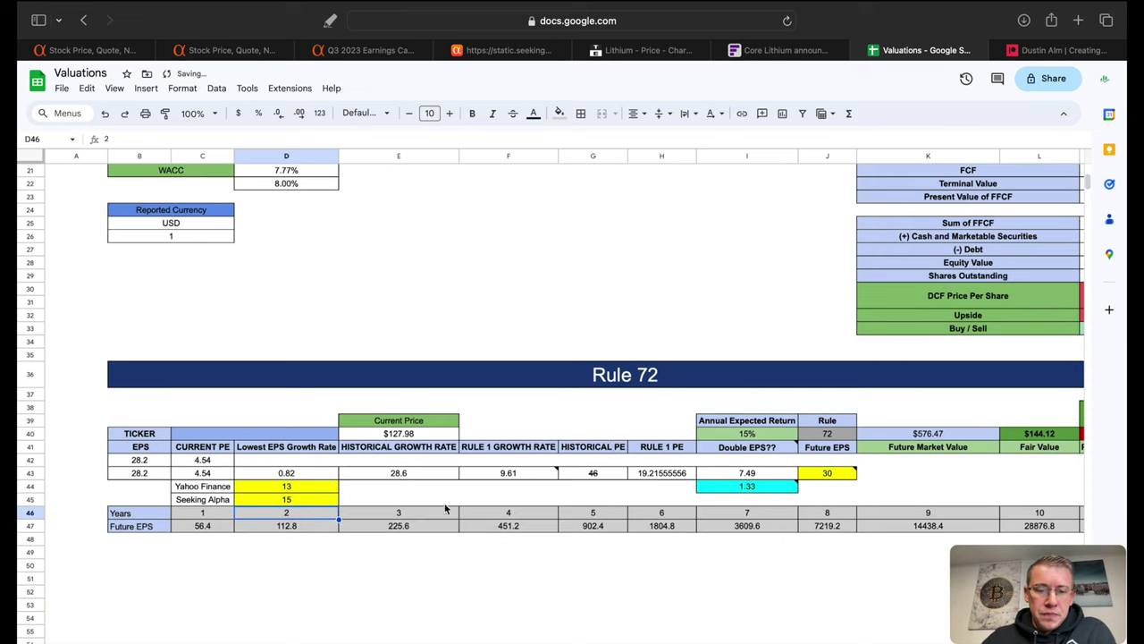
- Examine the Rule 1 Growth Rate, the Double EPS figures and the year 1 Future EPS in the Rule 72 section
{"action": "left_click", "coordinate": [528, 475]}
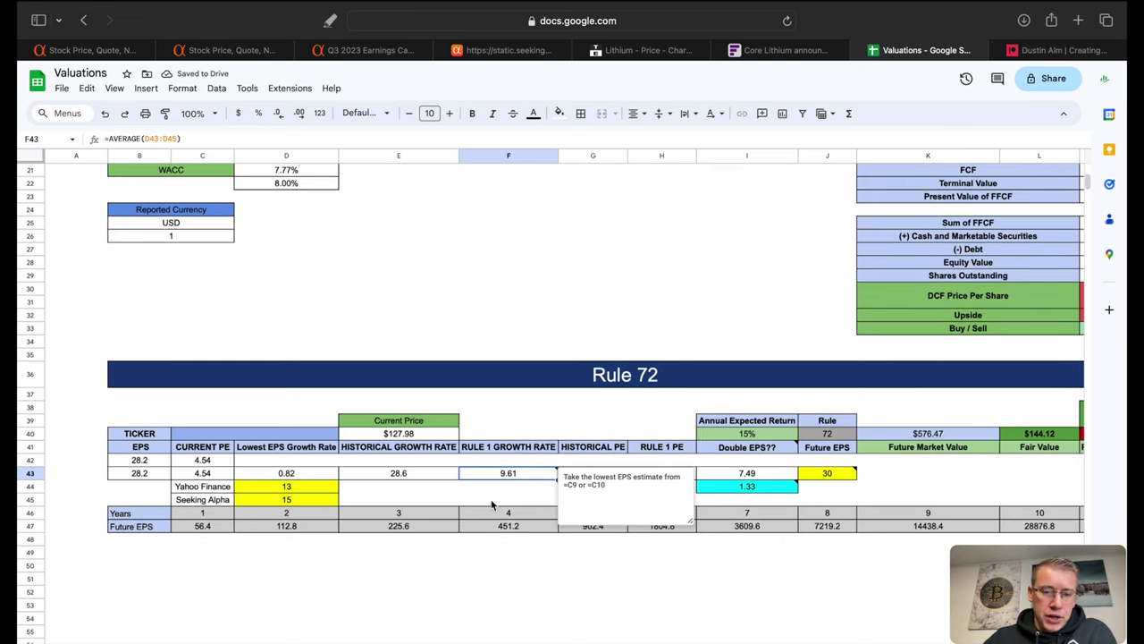
{"action": "left_click", "coordinate": [748, 478]}
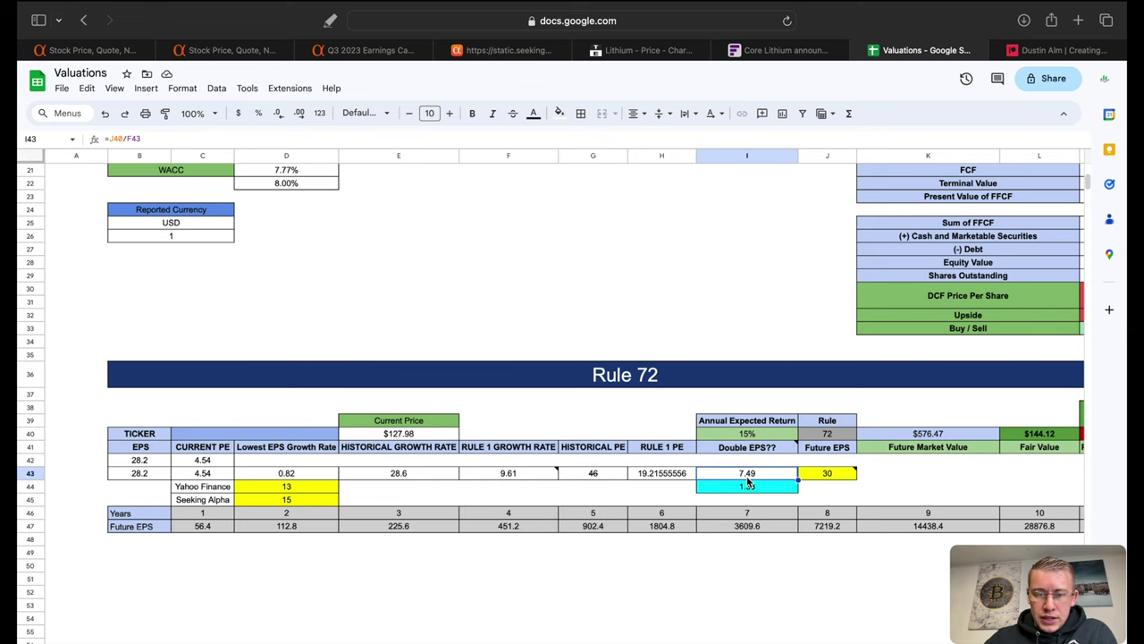
{"action": "mouse_move", "coordinate": [826, 433]}
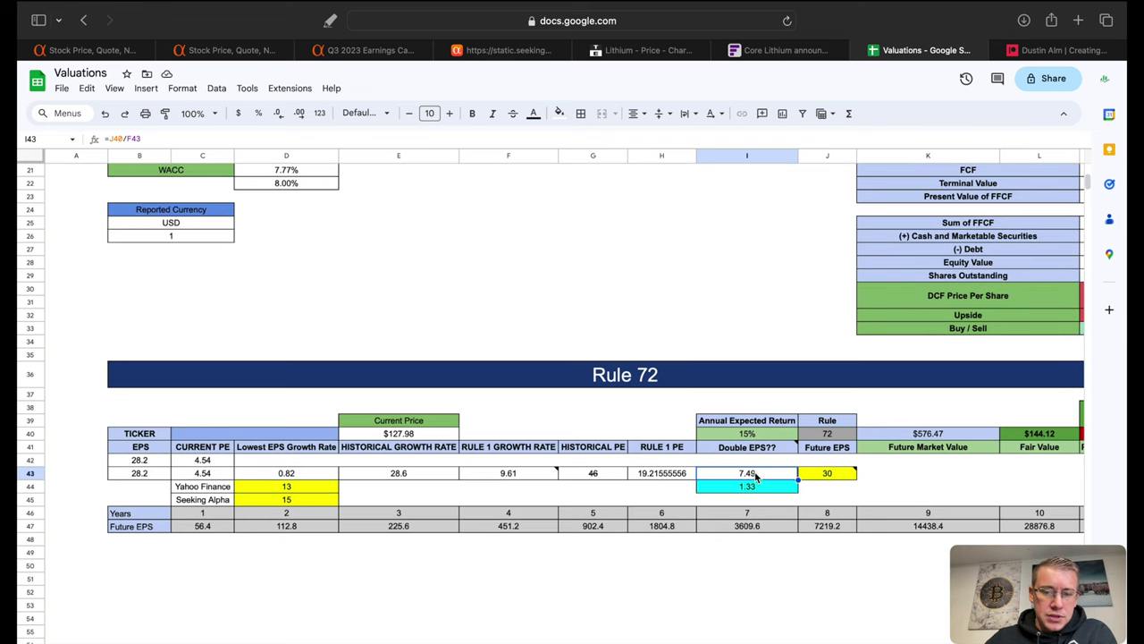
{"action": "left_click", "coordinate": [748, 487]}
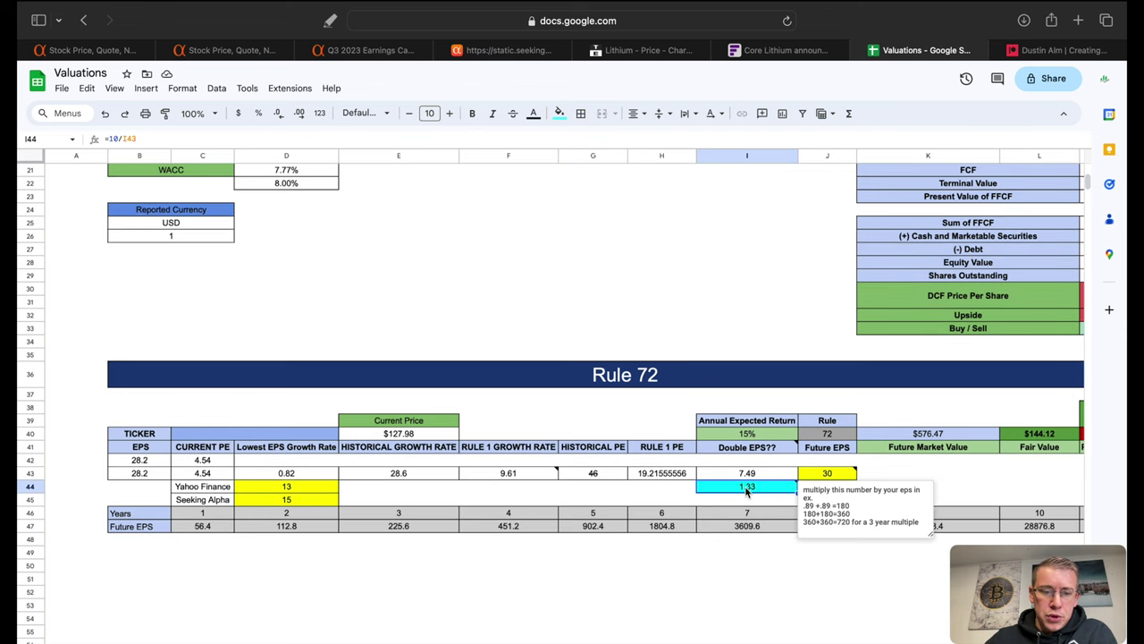
{"action": "left_click", "coordinate": [212, 528]}
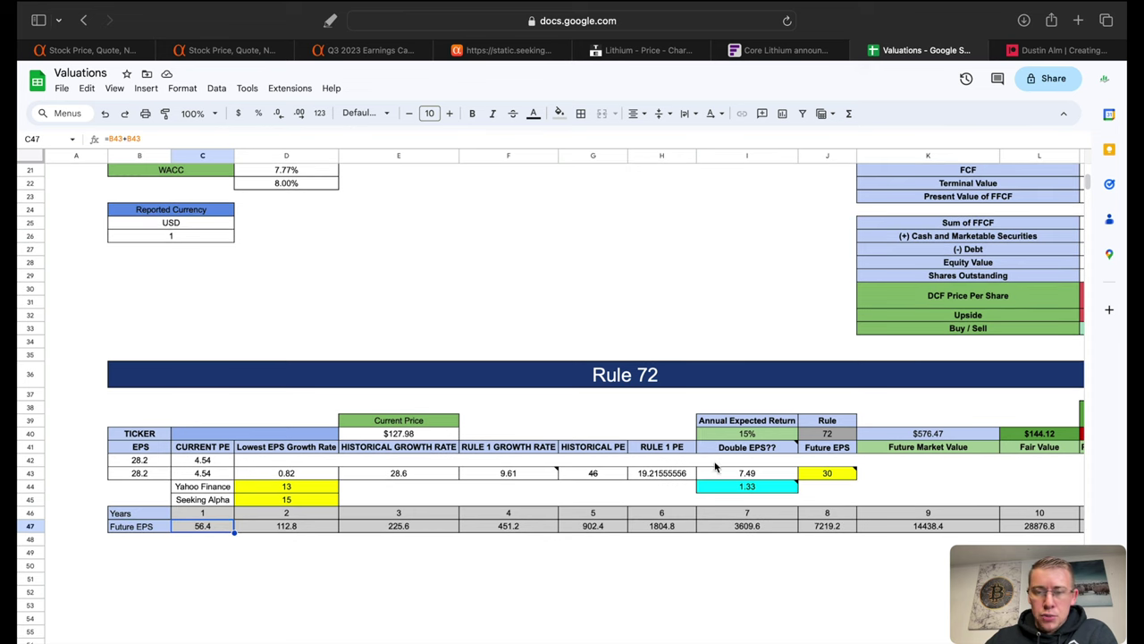
- Set the Future EPS in the Rule 72 section to 70
{"action": "scroll", "coordinate": [899, 474], "scroll_direction": "right", "scroll_amount": 3}
{"action": "left_click", "coordinate": [700, 478]}
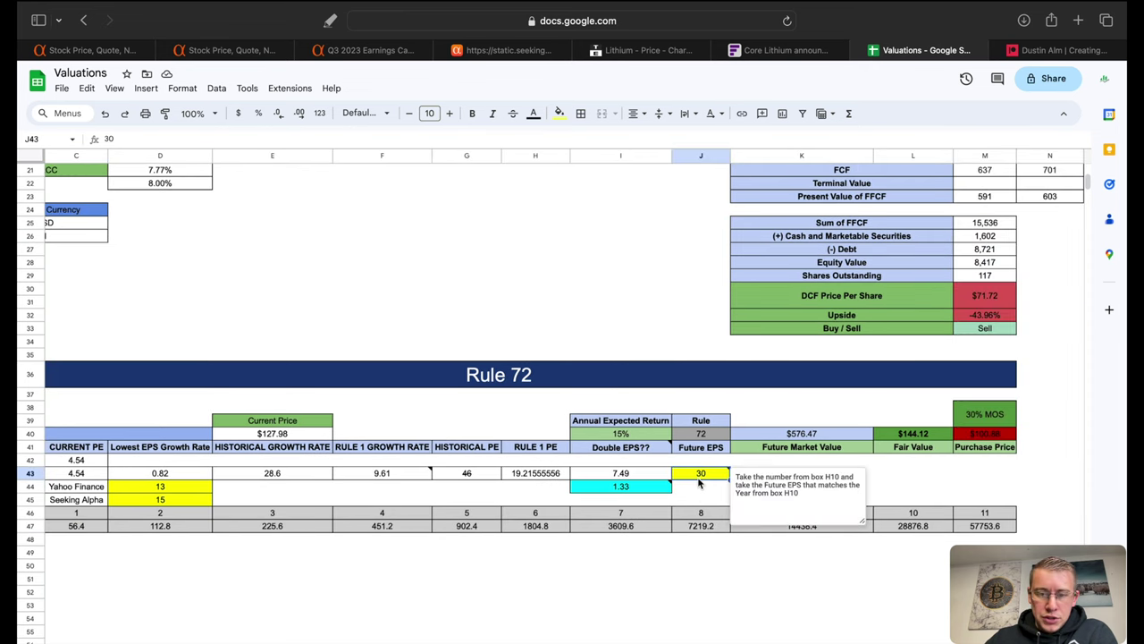
{"action": "scroll", "coordinate": [700, 483], "scroll_direction": "left", "scroll_amount": 3}
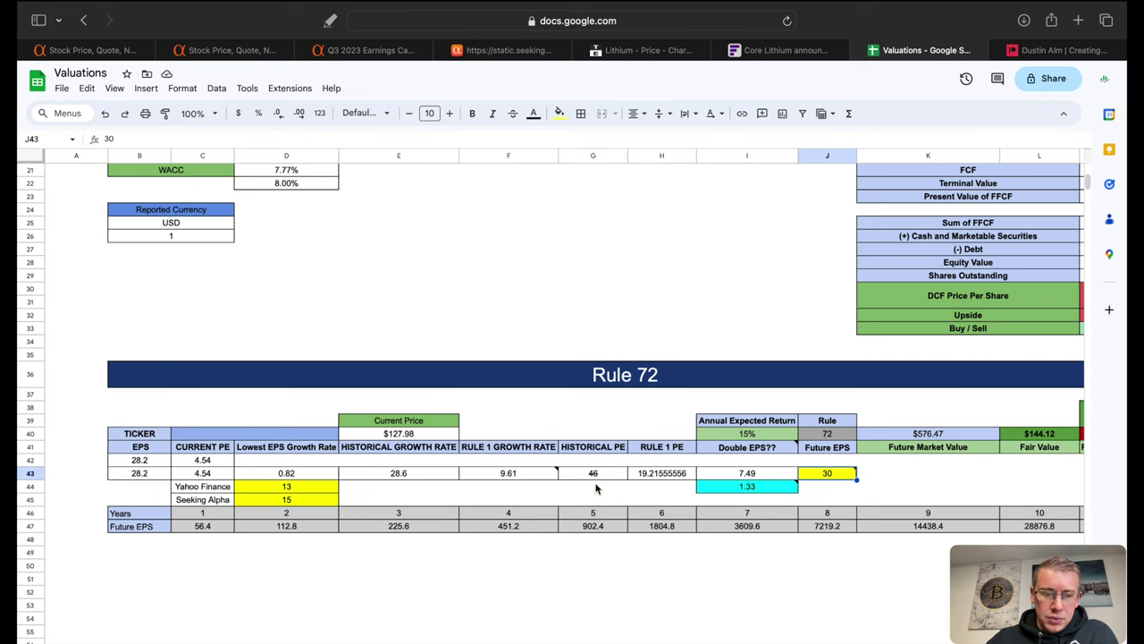
{"action": "type", "text": "70"}
{"action": "key", "text": "Return"}
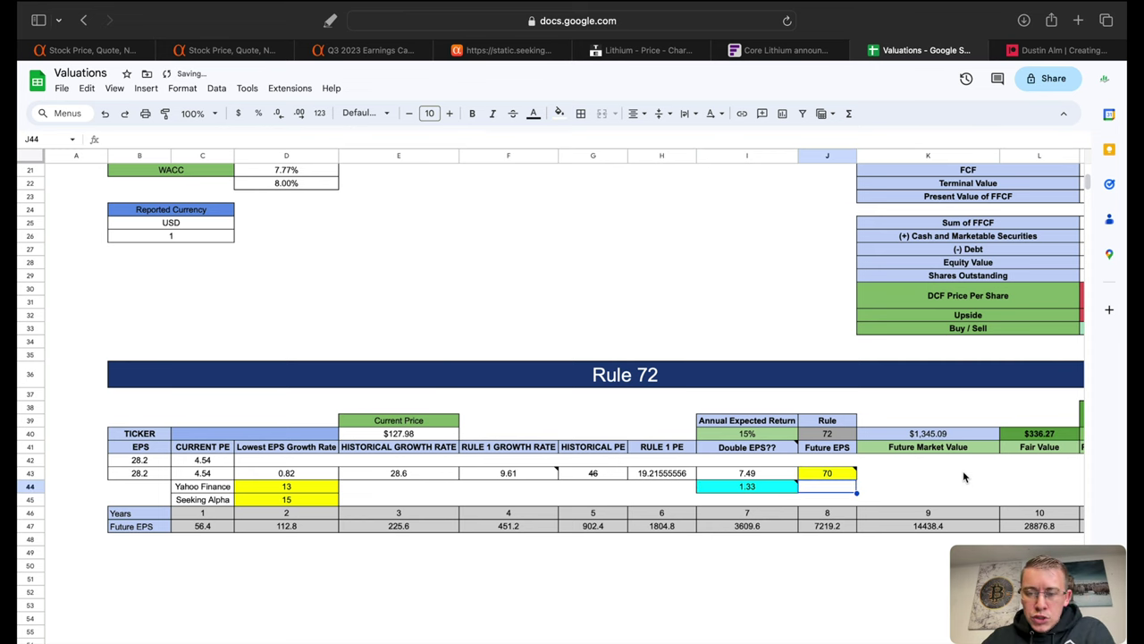
{"action": "scroll", "coordinate": [964, 476], "scroll_direction": "up", "scroll_amount": 1}
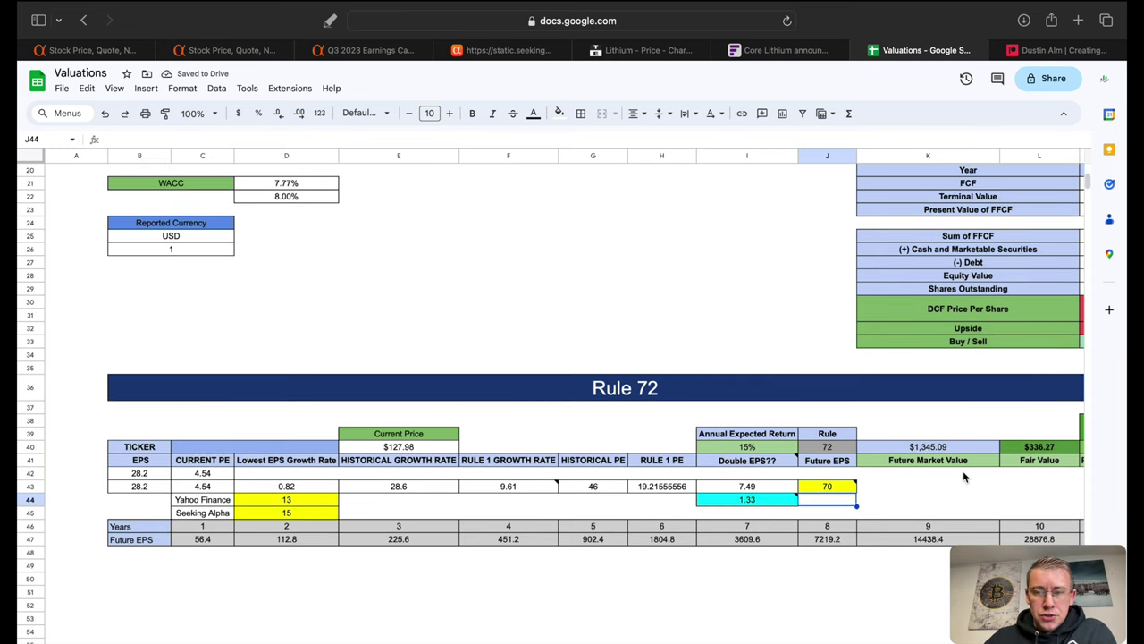
- Set the Rule 72 Future EPS to 30 and check the Fair Value
{"action": "left_click", "coordinate": [833, 487]}
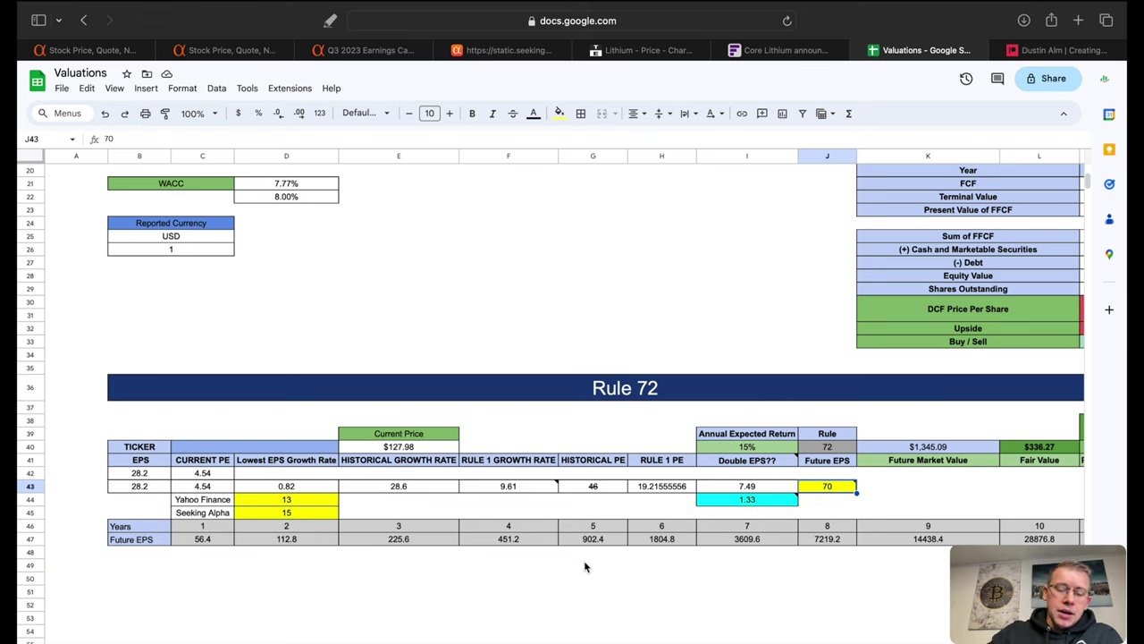
{"action": "type", "text": "5"}
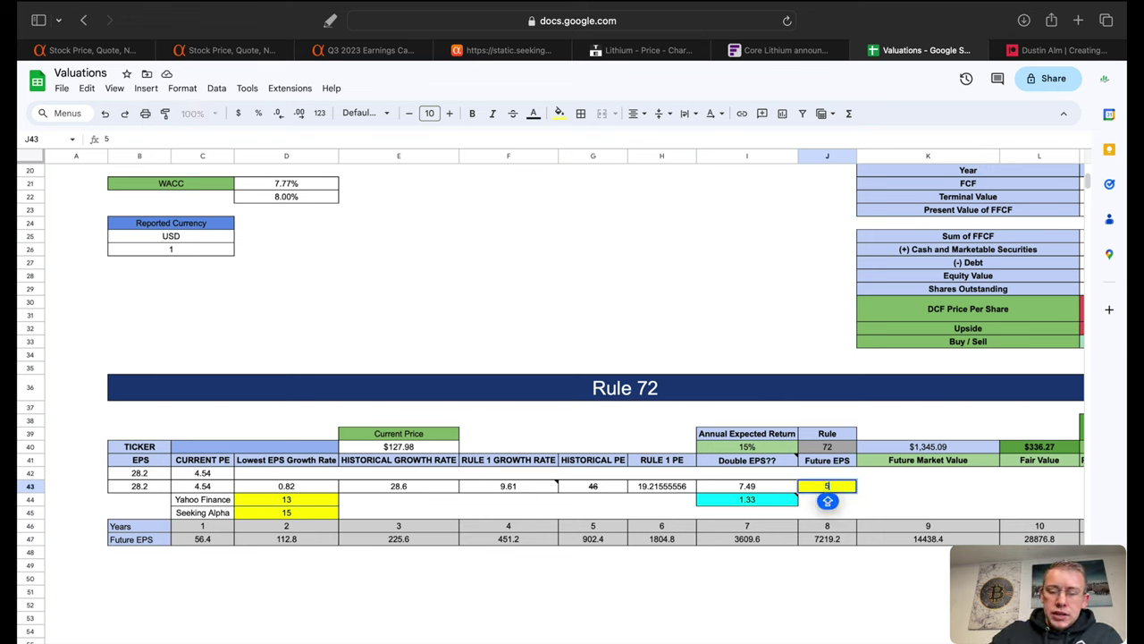
{"action": "key", "text": "BackSpace"}
{"action": "type", "text": "30"}
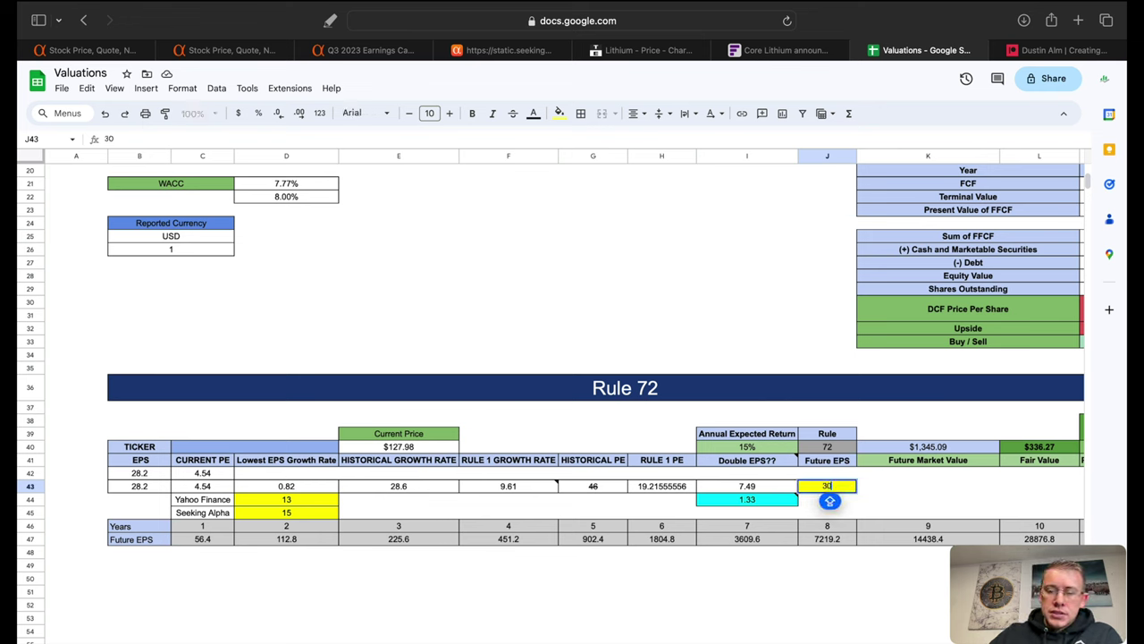
{"action": "key", "text": "Return"}
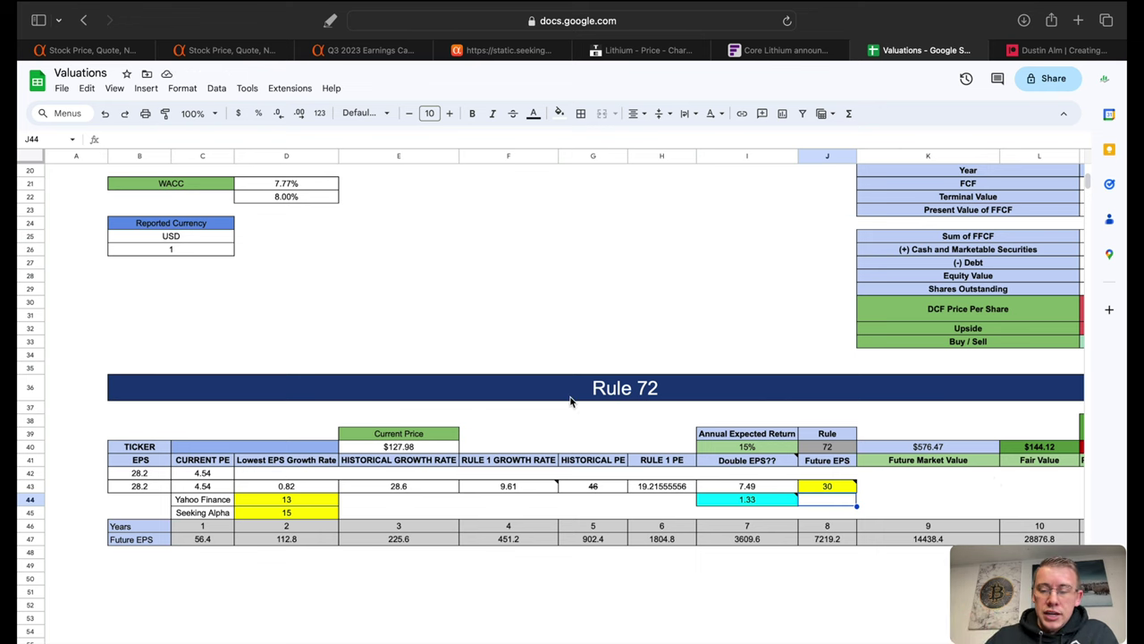
{"action": "left_click", "coordinate": [1040, 447]}
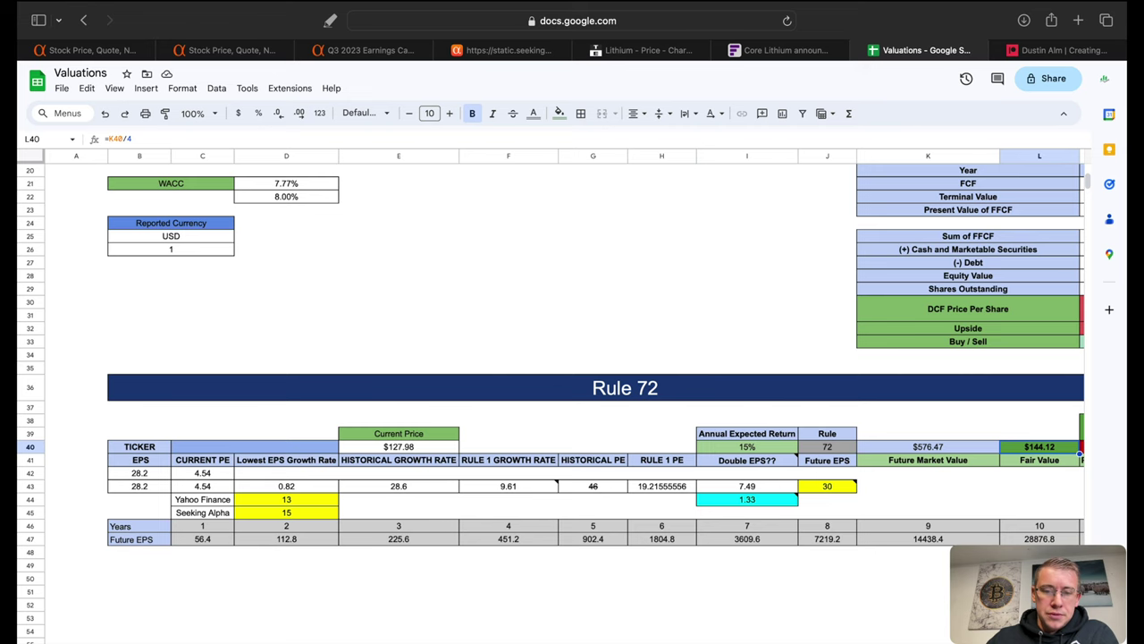
- Open the Summary sheet and review ALB's current price, Fair Market Value, purchase price with 30% MOS and Analyst Price Target
{"action": "key", "text": "alt+Up"}
{"action": "left_click", "coordinate": [80, 217]}
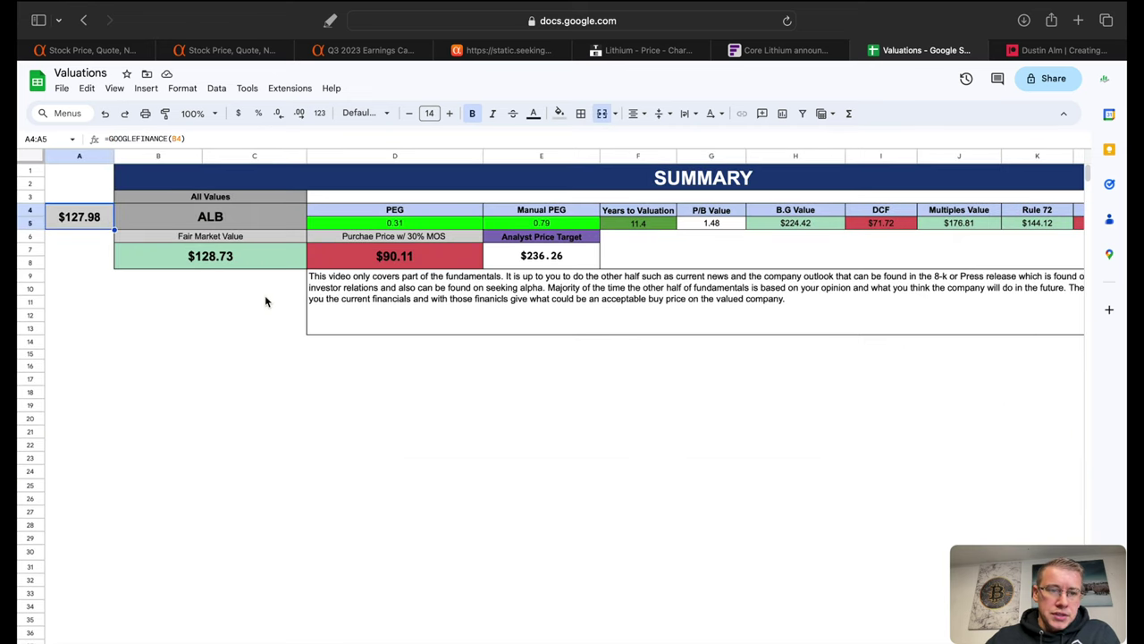
{"action": "left_click", "coordinate": [234, 261]}
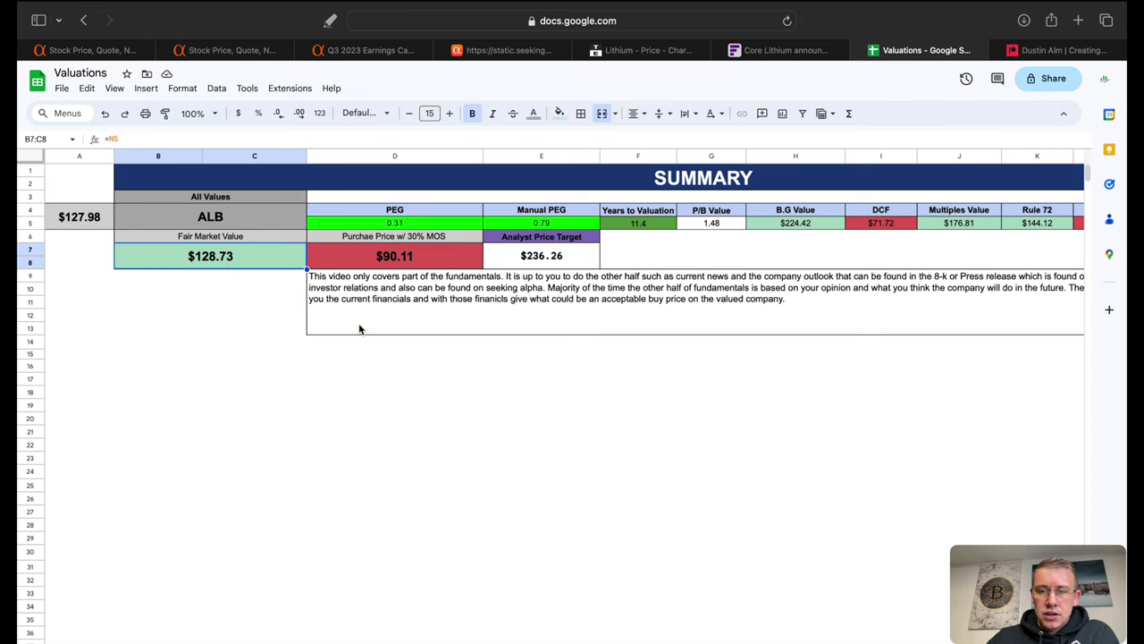
{"action": "scroll", "coordinate": [937, 240], "scroll_direction": "right", "scroll_amount": 2}
{"action": "scroll", "coordinate": [937, 239], "scroll_direction": "left", "scroll_amount": 2}
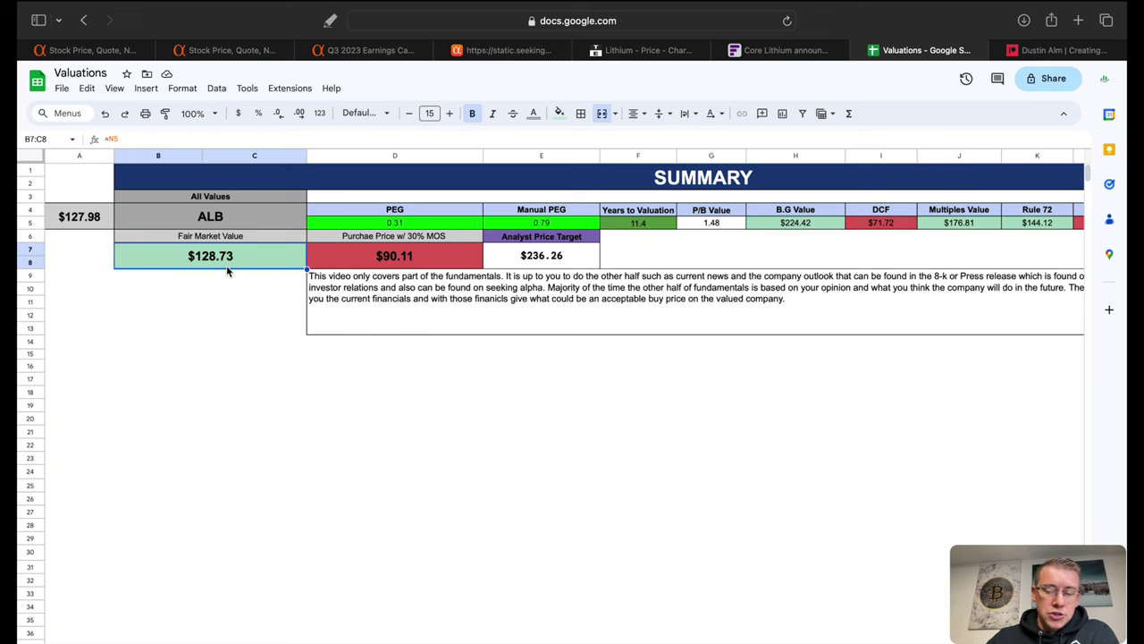
{"action": "left_click", "coordinate": [394, 258]}
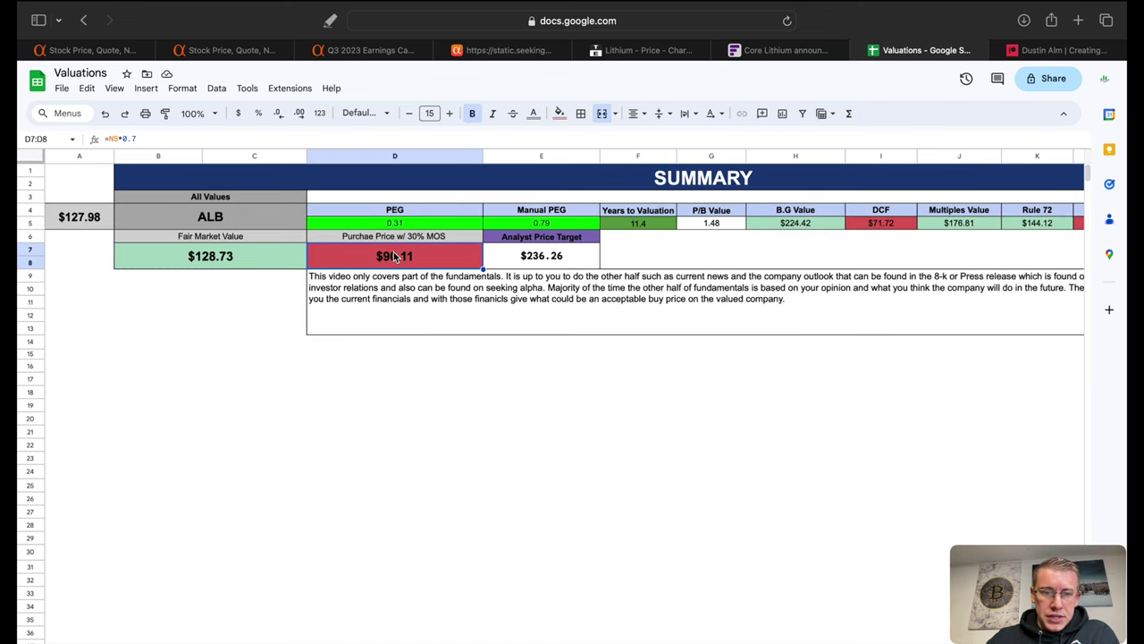
{"action": "left_click", "coordinate": [559, 258]}
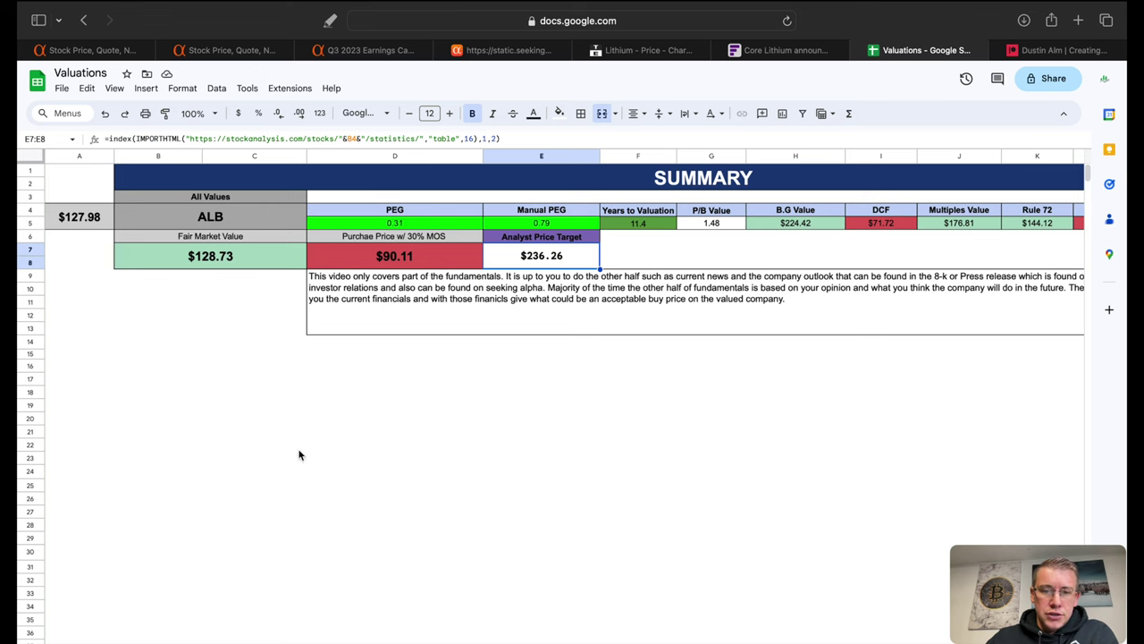
- Check the Analyst Count in ALB's Analyst Forecast on the peer comparison sheet
{"action": "key", "text": "alt+Down"}
{"action": "scroll", "coordinate": [235, 534], "scroll_direction": "up", "scroll_amount": 15}
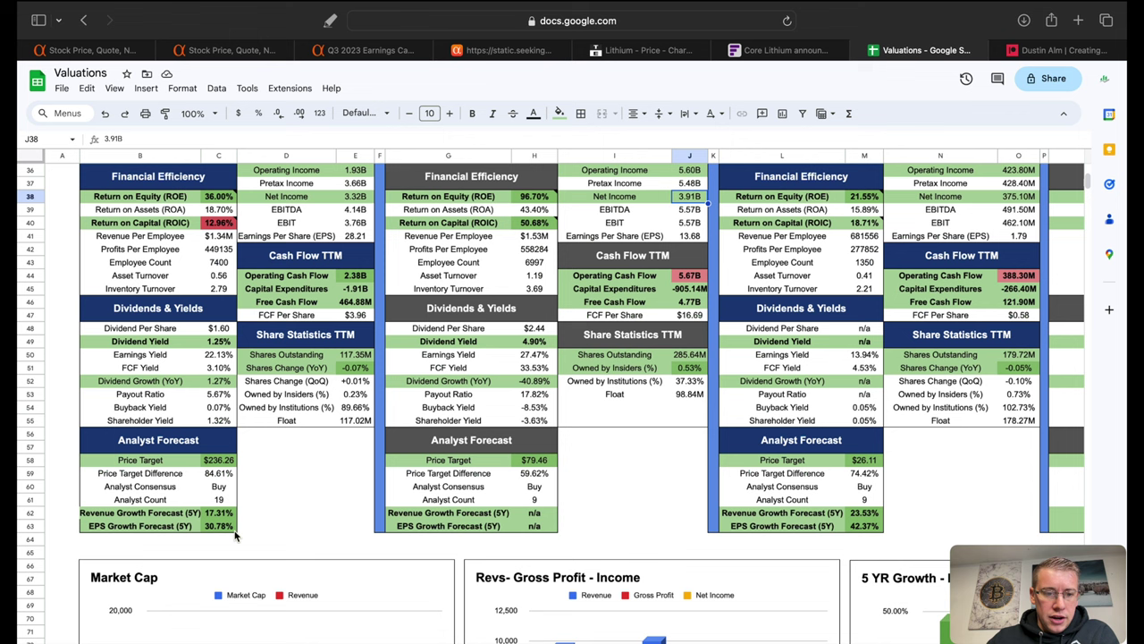
{"action": "left_click", "coordinate": [224, 502]}
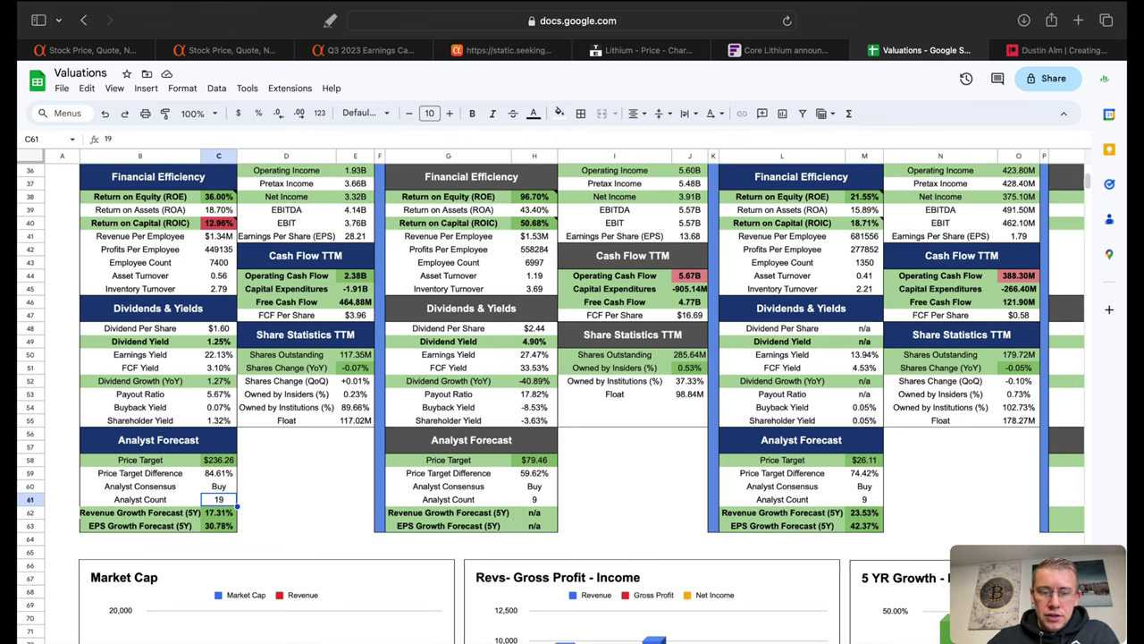
- Return to the Summary sheet and compare the Analyst Price Target with the Fair Market Value and the 30% MOS purchase price
{"action": "key", "text": "alt+Up"}
{"action": "left_click", "coordinate": [548, 256]}
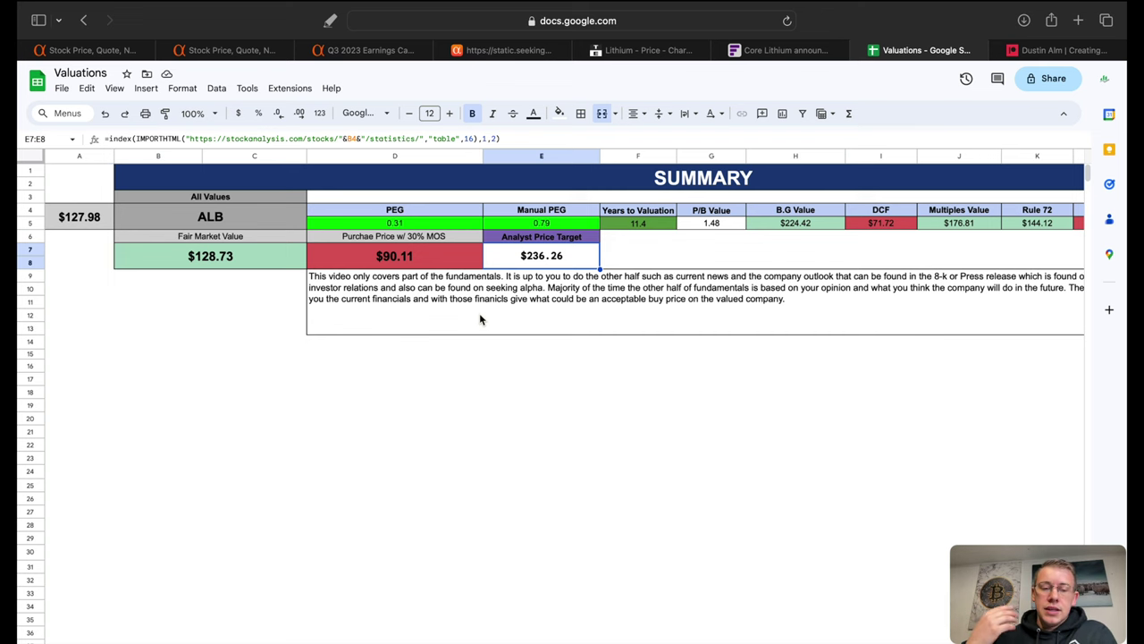
{"action": "left_click", "coordinate": [185, 254]}
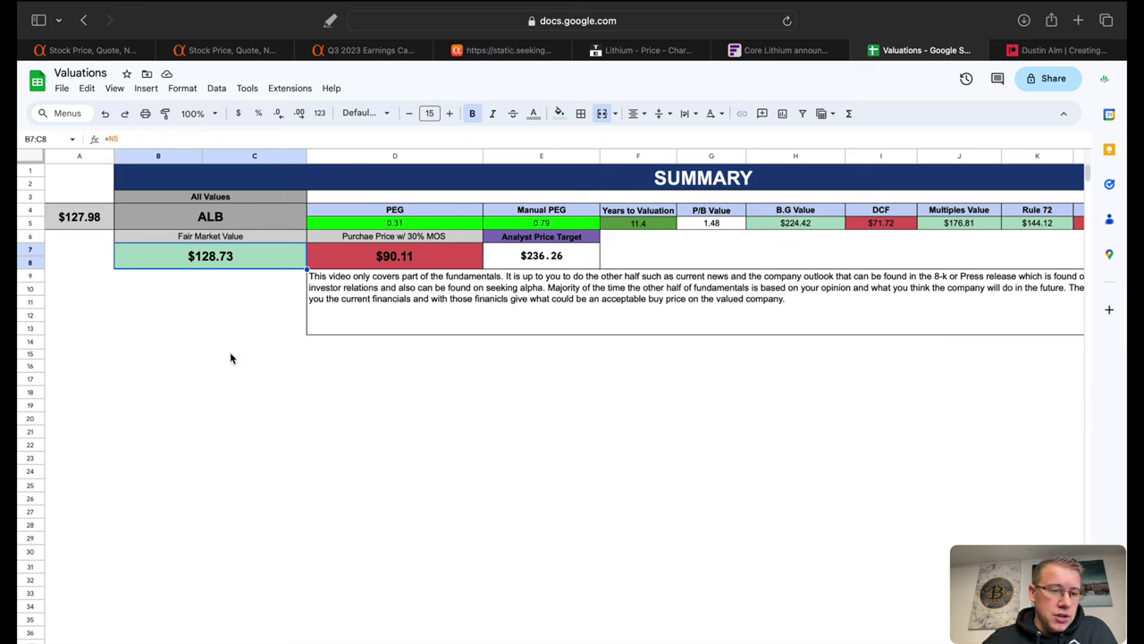
{"action": "left_click", "coordinate": [388, 263]}
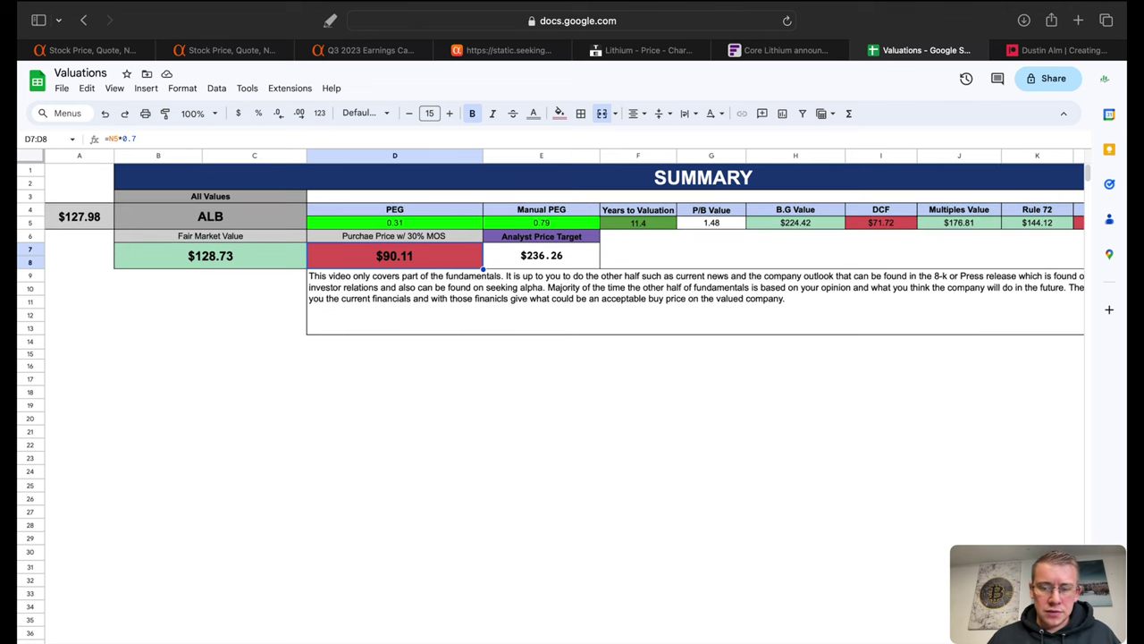
- Go back to the sheet with the Peter Lynch Valuation and Multiples Comparison
{"action": "key", "text": "alt+Down"}
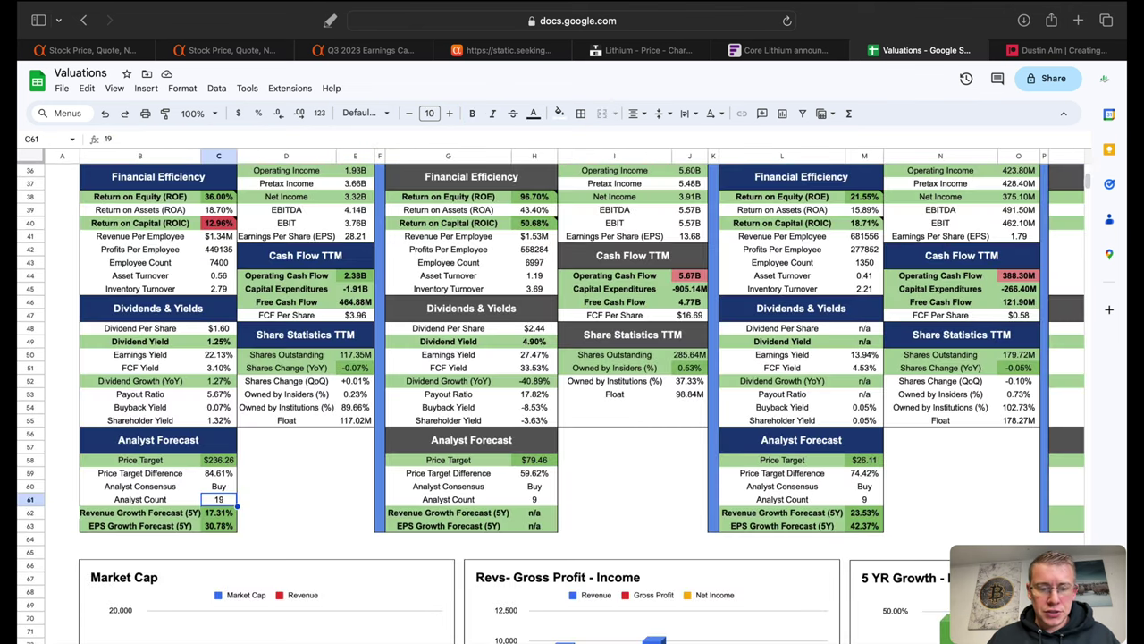
{"action": "key", "text": "alt+Down"}
{"action": "key", "text": "alt+Down"}
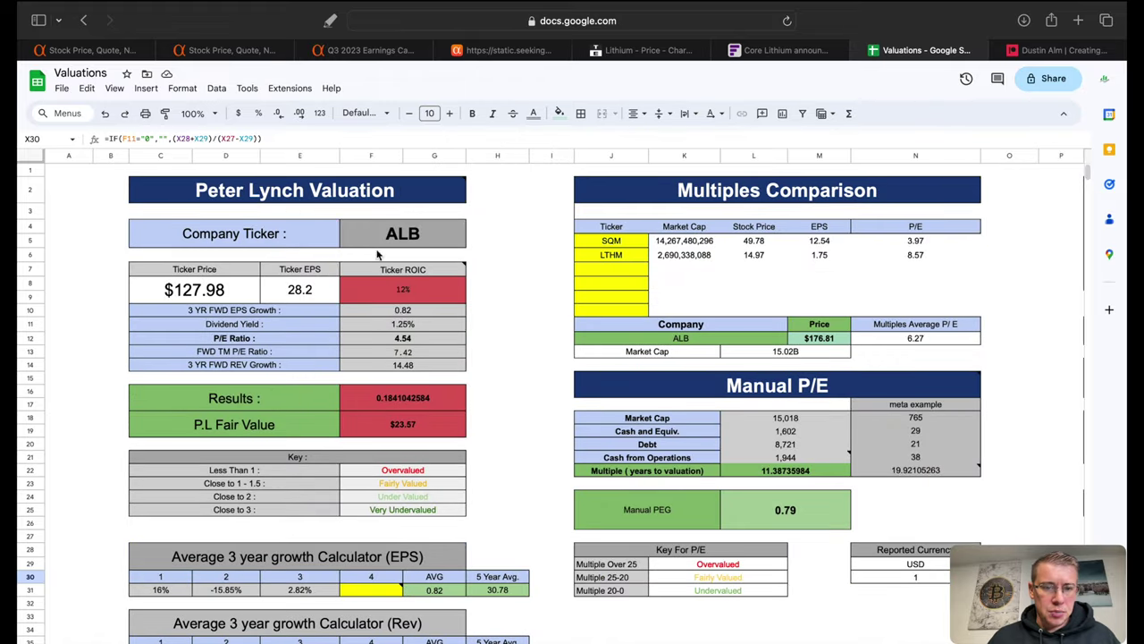
- Set ALB's 3 YR FWD EPS Growth to 8 in the Peter Lynch Valuation
{"action": "left_click", "coordinate": [406, 312]}
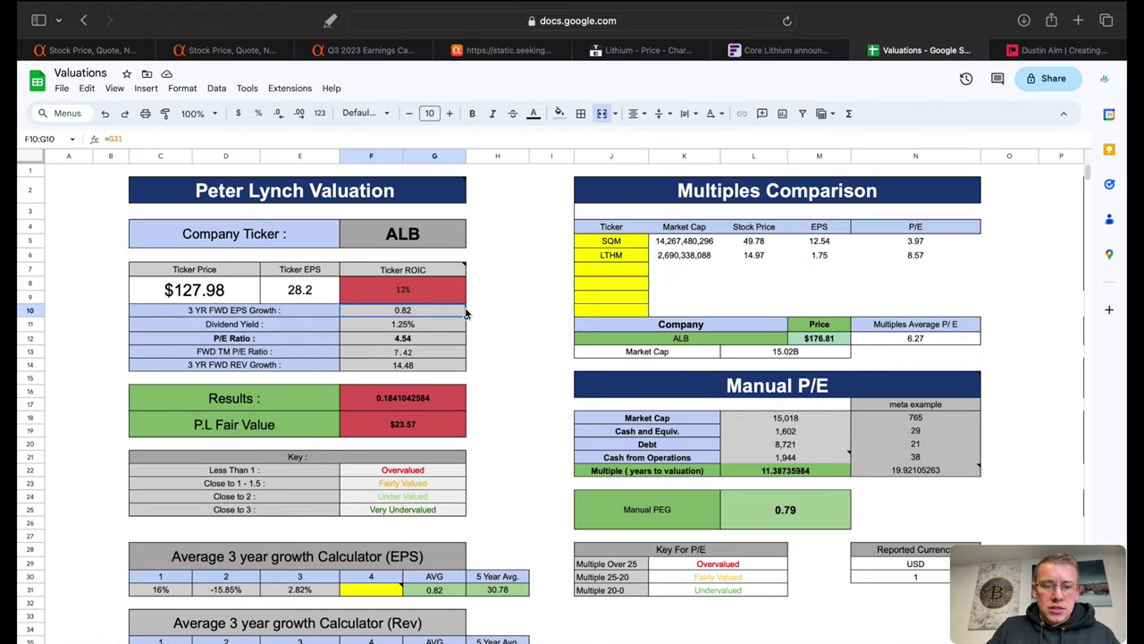
{"action": "type", "text": "8"}
{"action": "key", "text": "Return"}
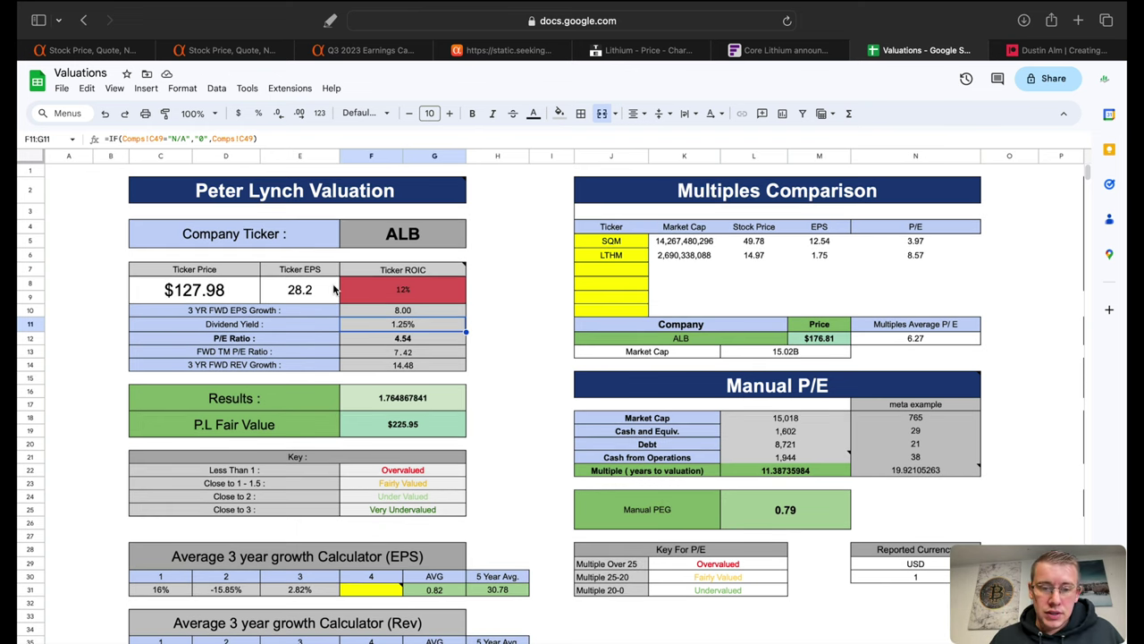
- Set the 3 YR FWD EPS Growth in the Peter Lynch Valuation to 4
{"action": "left_click", "coordinate": [411, 312]}
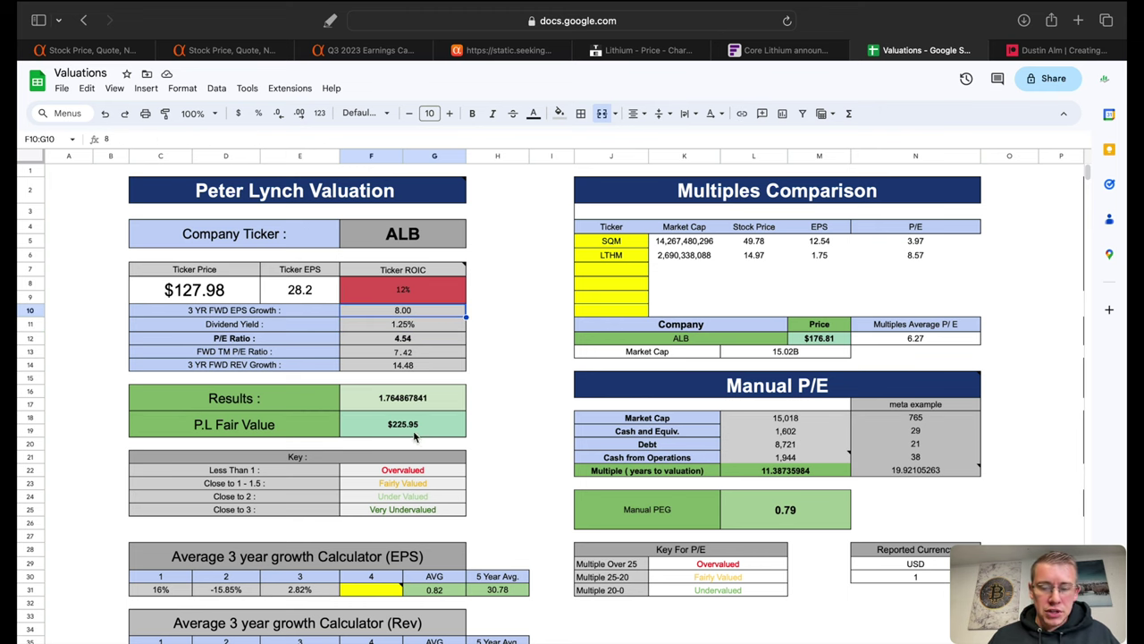
{"action": "type", "text": "4"}
{"action": "key", "text": "Return"}
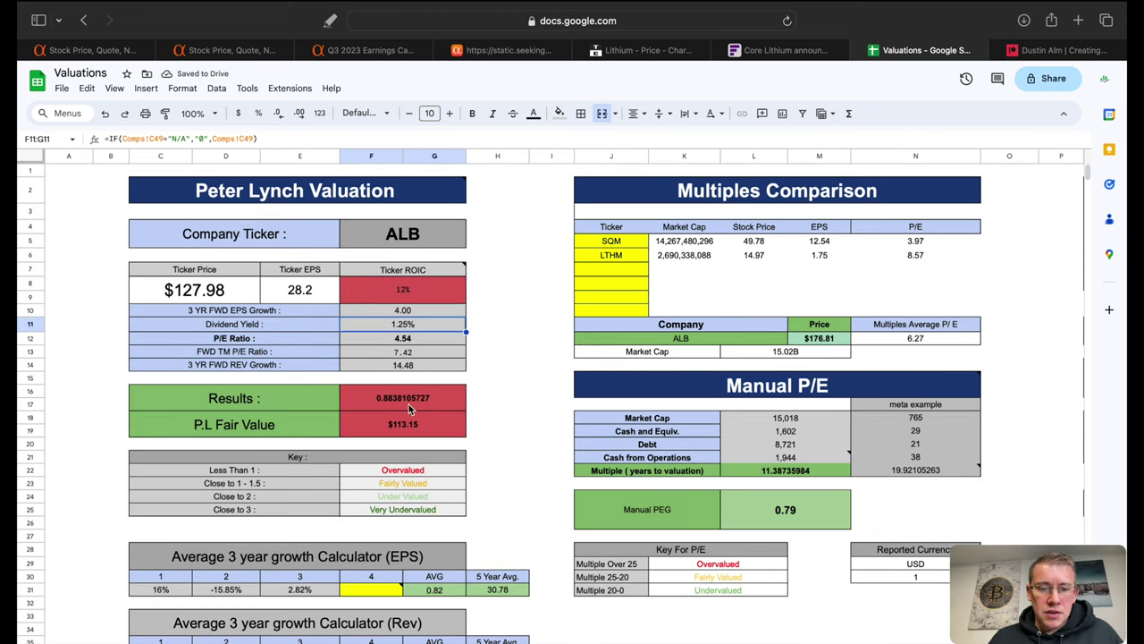
- Review ALB's price in the Multiples Comparison and the Intrinsic Value in Graham's Valuation Formula
{"action": "scroll", "coordinate": [521, 438], "scroll_direction": "right", "scroll_amount": 2}
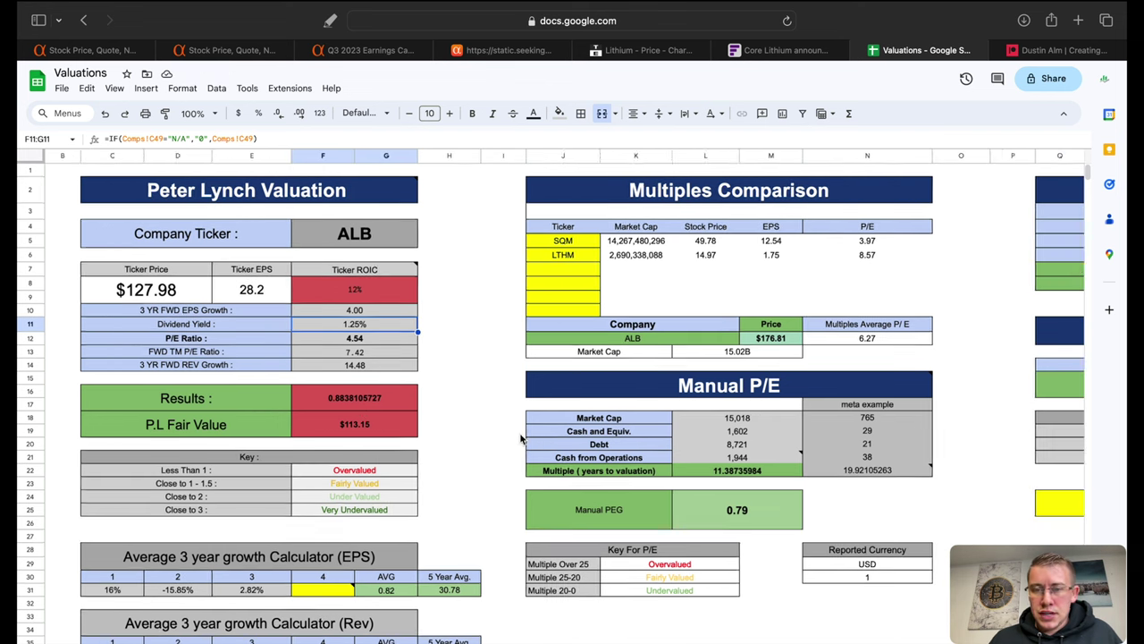
{"action": "scroll", "coordinate": [521, 438], "scroll_direction": "right", "scroll_amount": 4}
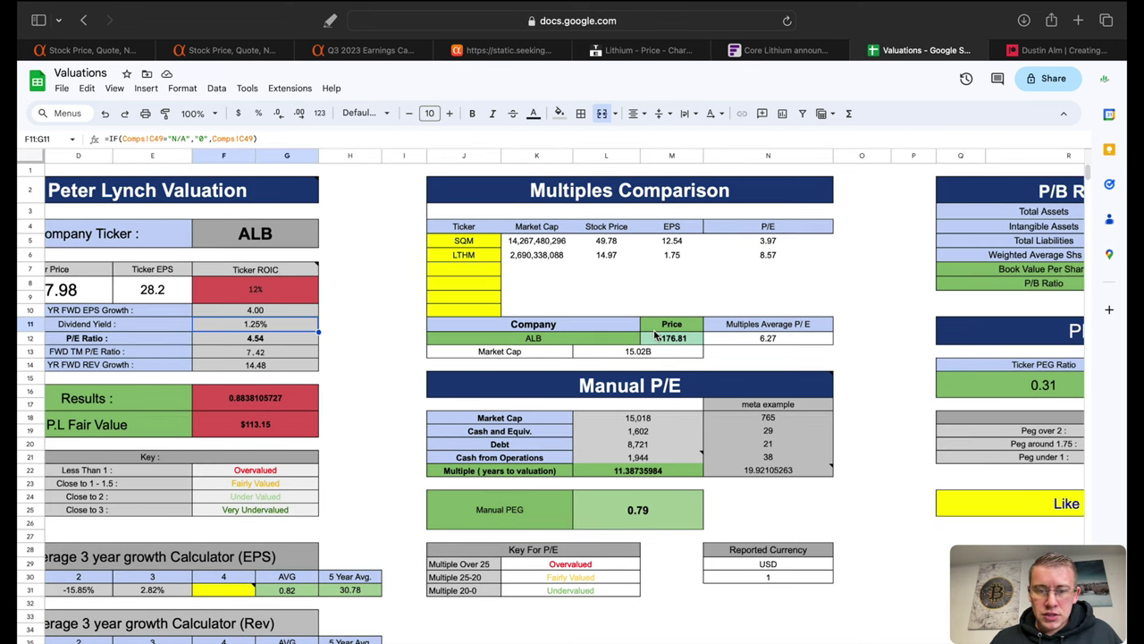
{"action": "scroll", "coordinate": [655, 336], "scroll_direction": "right", "scroll_amount": 20}
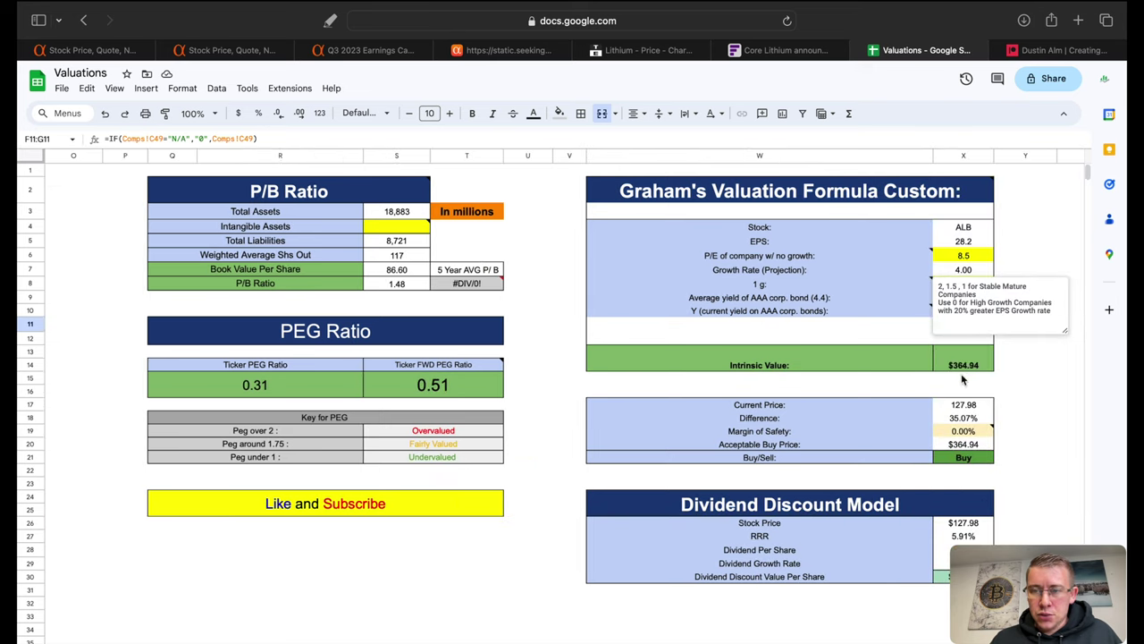
{"action": "left_click", "coordinate": [963, 367]}
{"action": "scroll", "coordinate": [722, 384], "scroll_direction": "left", "scroll_amount": 15}
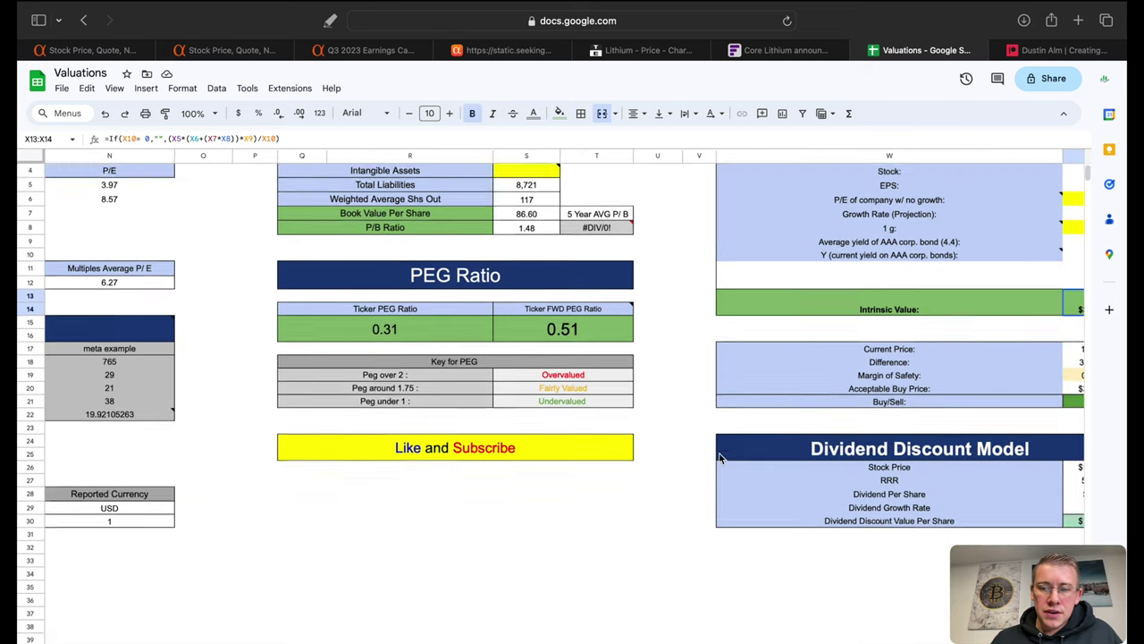
- In the Rule 72 model, set the Future EPS to 40 and the Lowest EPS Growth Rate to 4
{"action": "scroll", "coordinate": [536, 447], "scroll_direction": "down", "scroll_amount": 10}
{"action": "scroll", "coordinate": [507, 545], "scroll_direction": "right", "scroll_amount": 5}
{"action": "scroll", "coordinate": [507, 546], "scroll_direction": "up", "scroll_amount": 1}
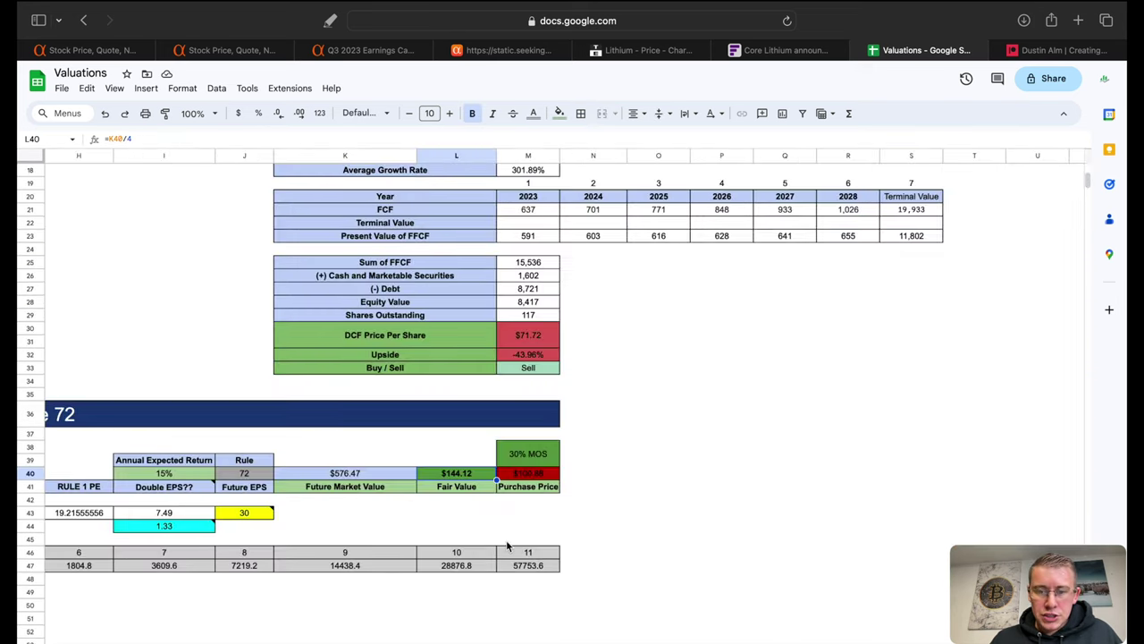
{"action": "scroll", "coordinate": [816, 489], "scroll_direction": "left", "scroll_amount": 4}
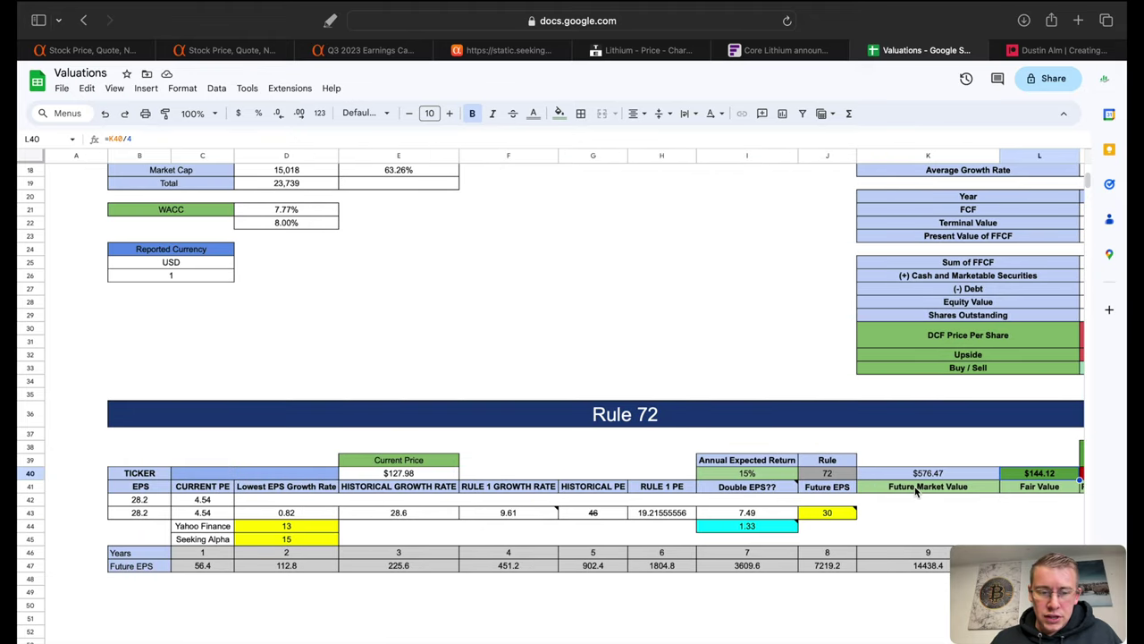
{"action": "left_click", "coordinate": [838, 514]}
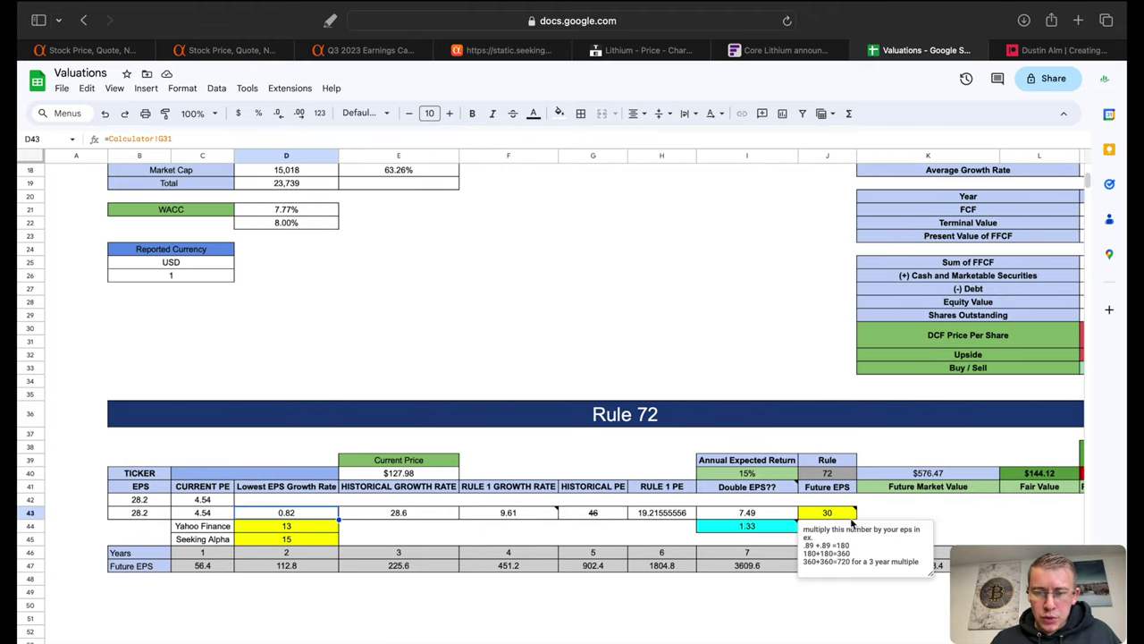
{"action": "type", "text": "40"}
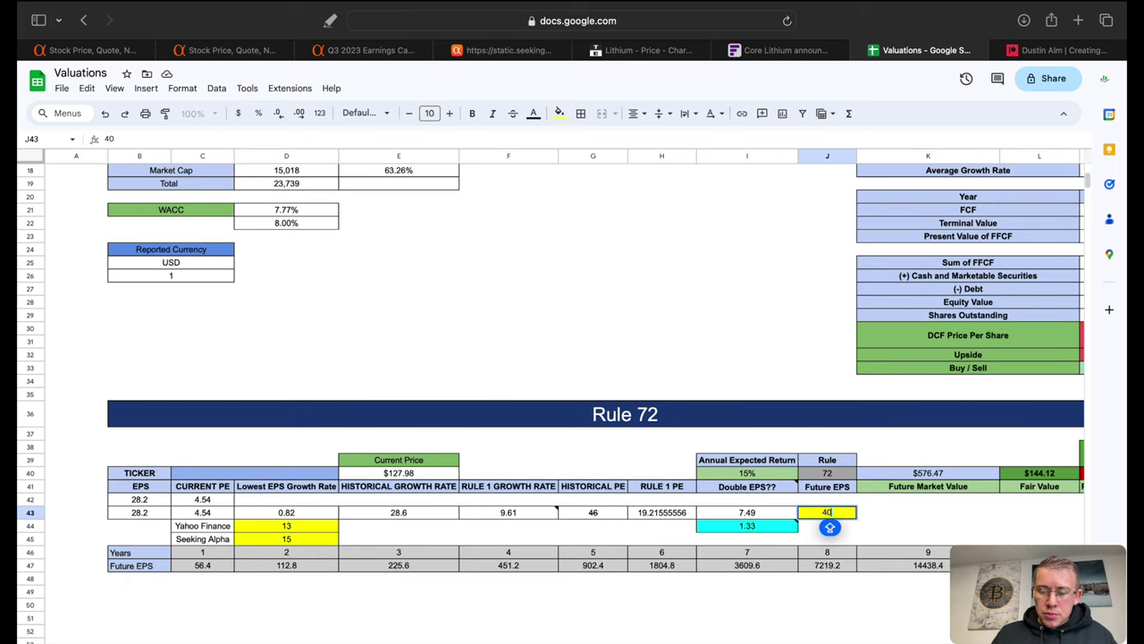
{"action": "key", "text": "Return"}
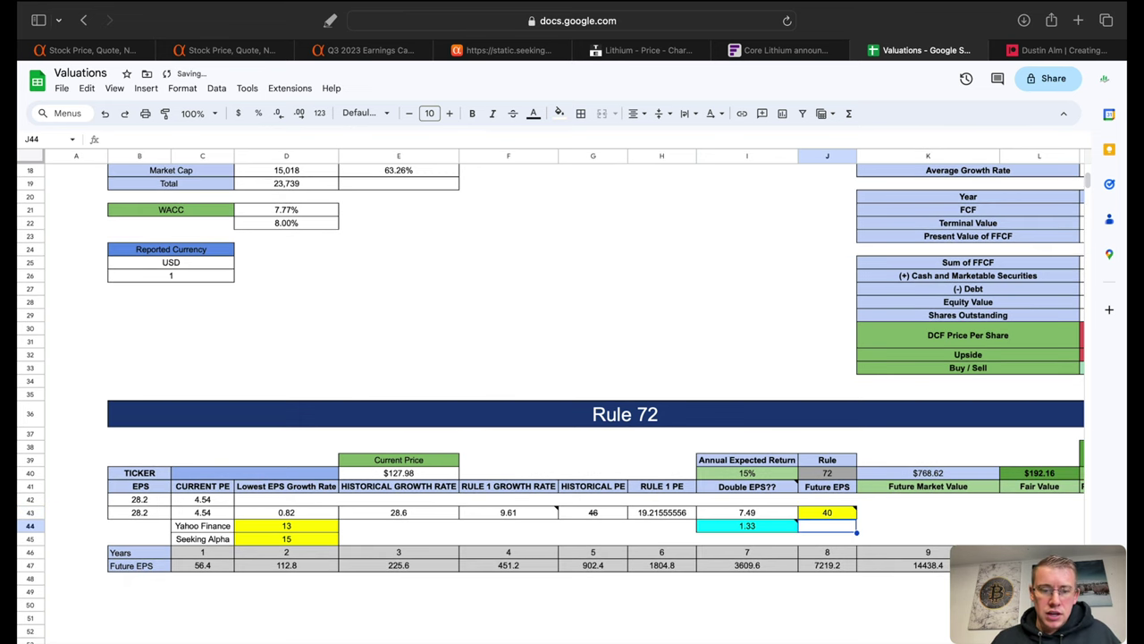
{"action": "left_click", "coordinate": [287, 515]}
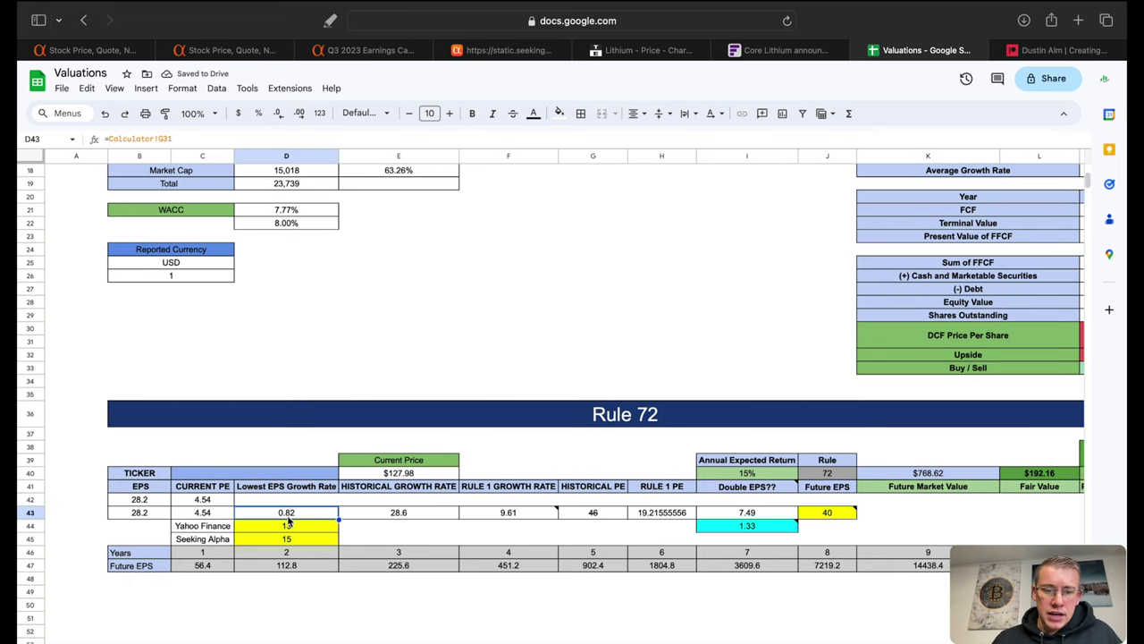
{"action": "type", "text": "4"}
{"action": "key", "text": "Return"}
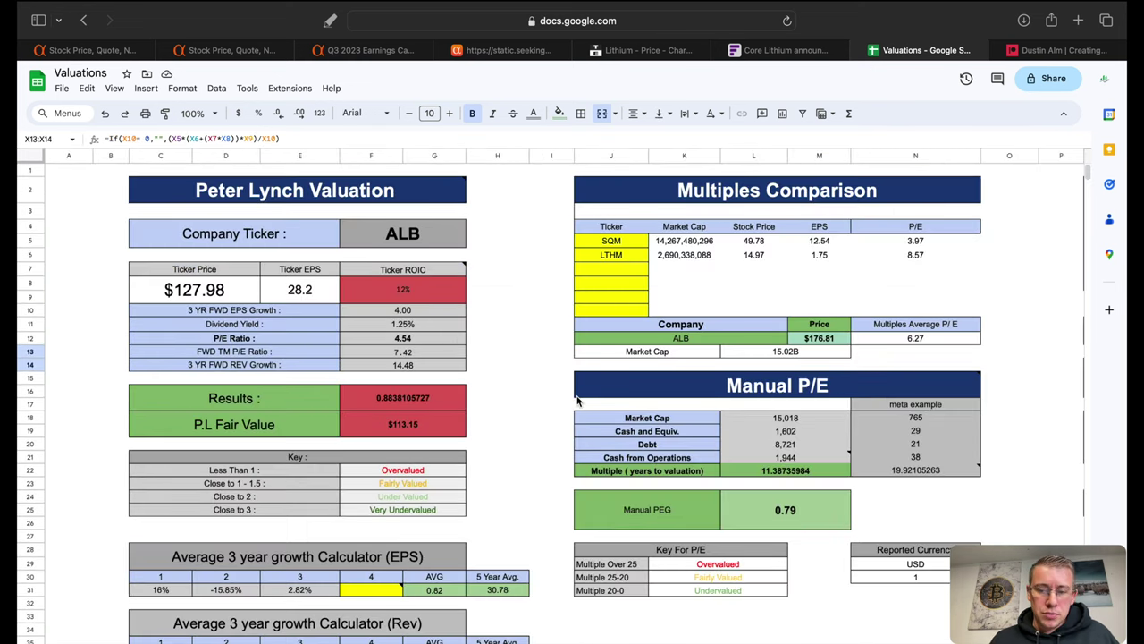
- Open the Summary sheet and compare the 30% MOS purchase price, Analyst Price Target and Fair Market Value
{"action": "left_click", "coordinate": [397, 317]}
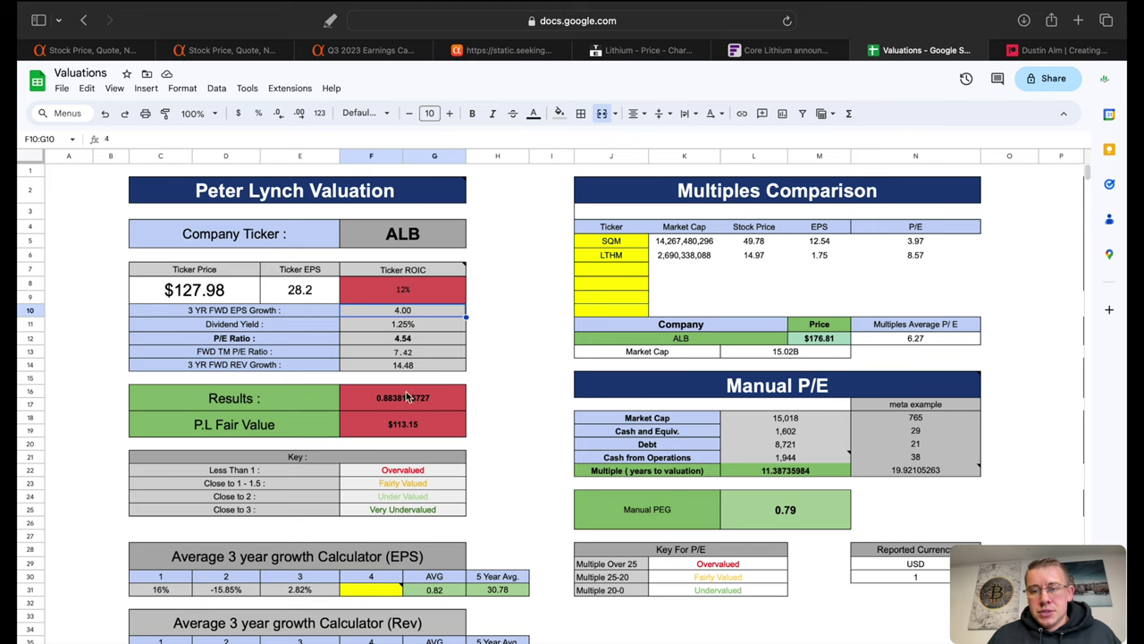
{"action": "left_click", "coordinate": [396, 640]}
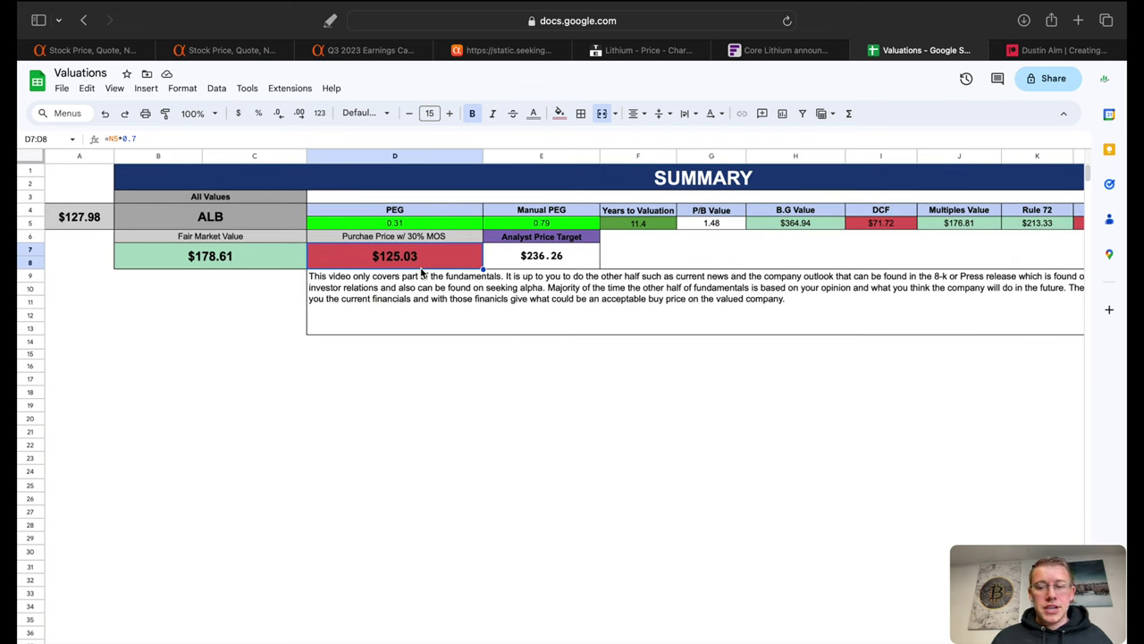
{"action": "left_click", "coordinate": [544, 266]}
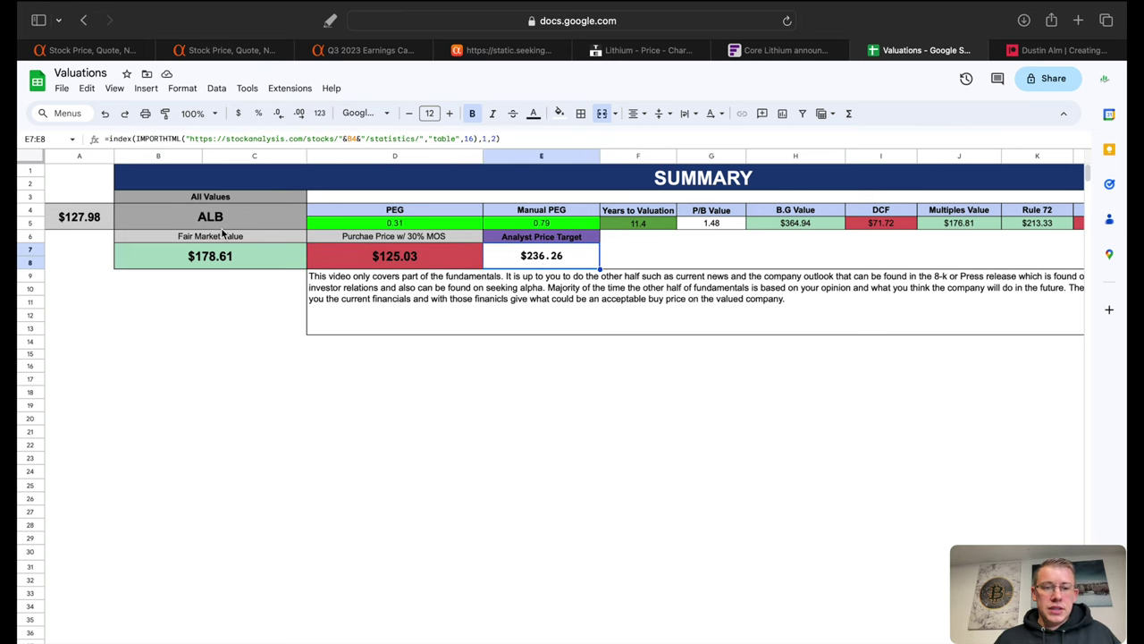
{"action": "left_click", "coordinate": [229, 268]}
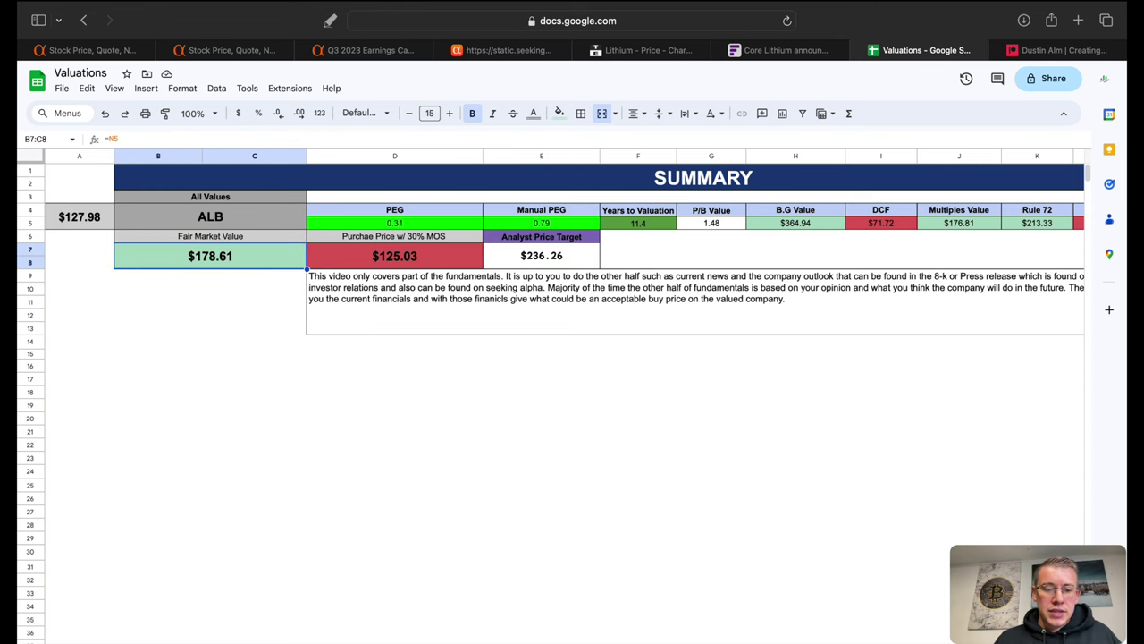
- Set the 3 YR FWD EPS Growth in the Peter Lynch Valuation to 6 and check the values on the Summary sheet
{"action": "key", "text": "alt+Down"}
{"action": "left_click", "coordinate": [401, 313]}
{"action": "type", "text": "6"}
{"action": "key", "text": "Return"}
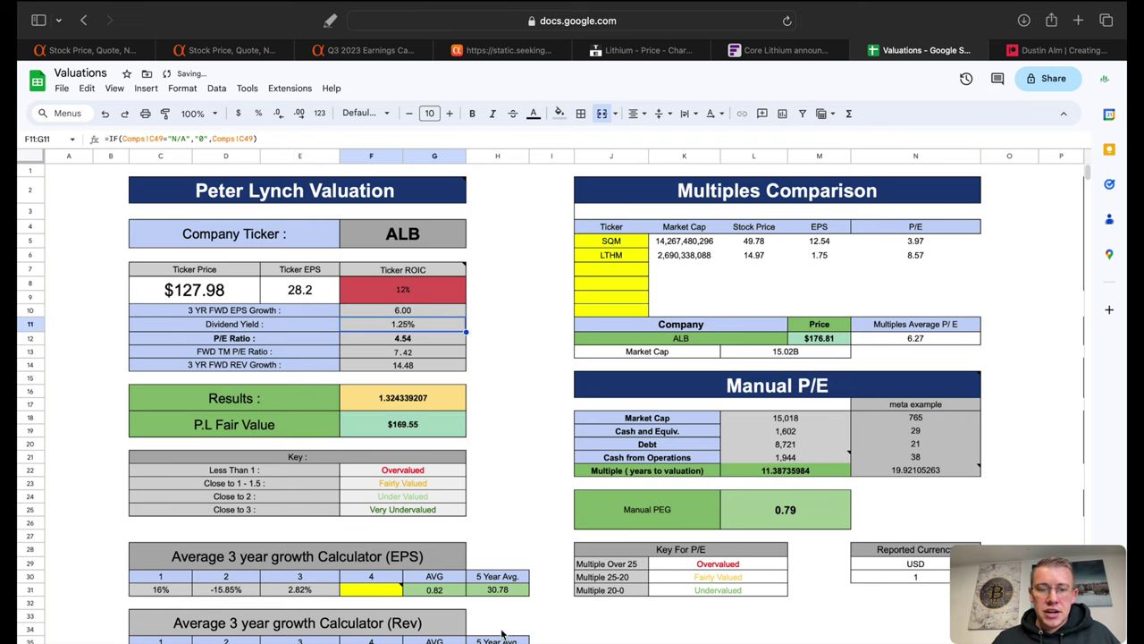
{"action": "key", "text": "alt+Up"}
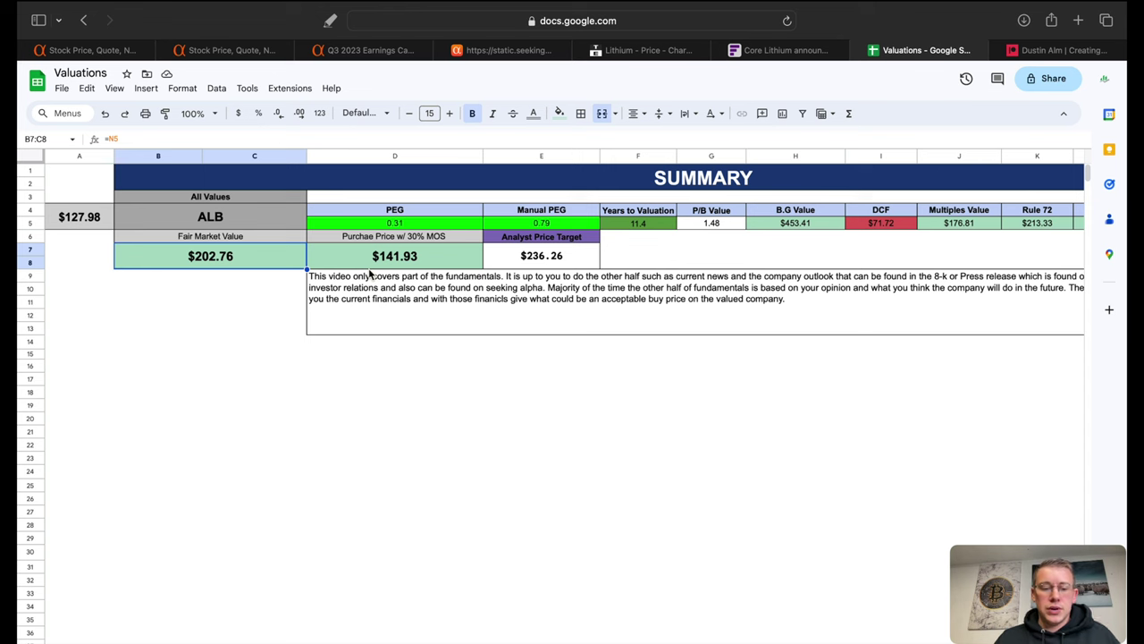
- Leave the valuation sheets for ALB's weekly chart in the trading app and lower the bottom horizontal support line to just above 90
{"action": "key", "text": "alt+Down"}
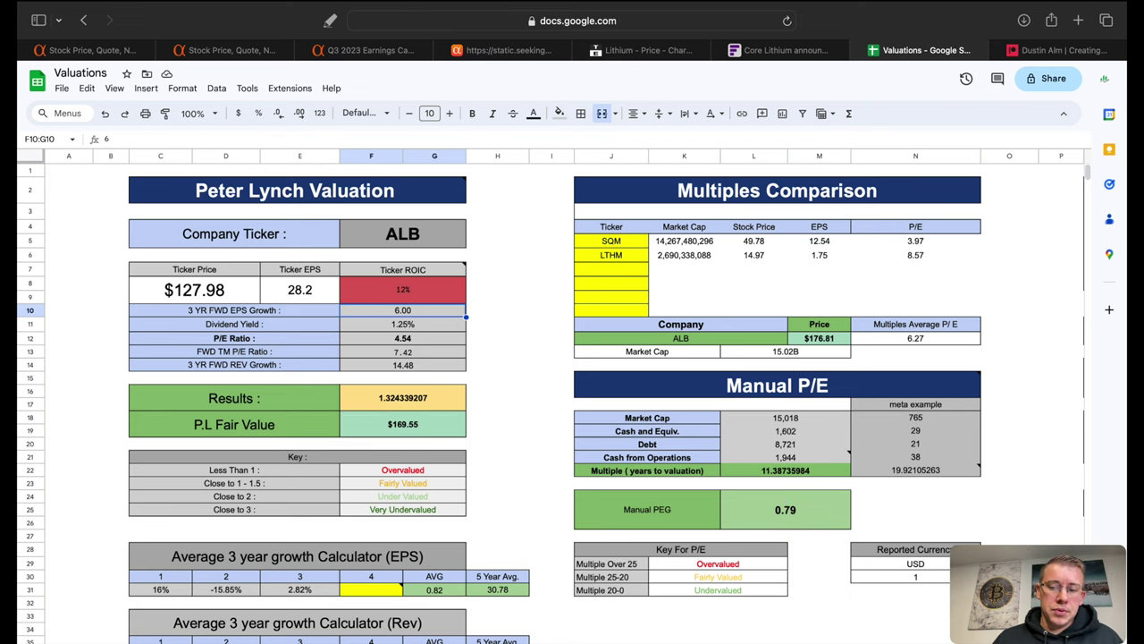
{"action": "key", "text": "alt+Down"}
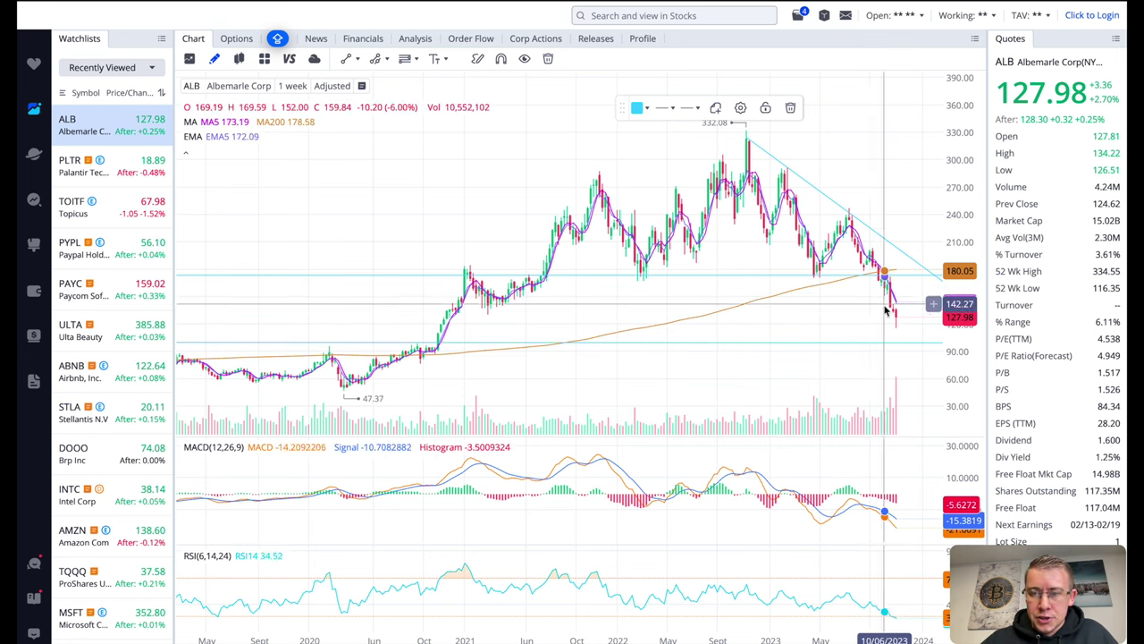
{"action": "left_click_drag", "start_coordinate": [347, 348], "coordinate": [348, 356]}
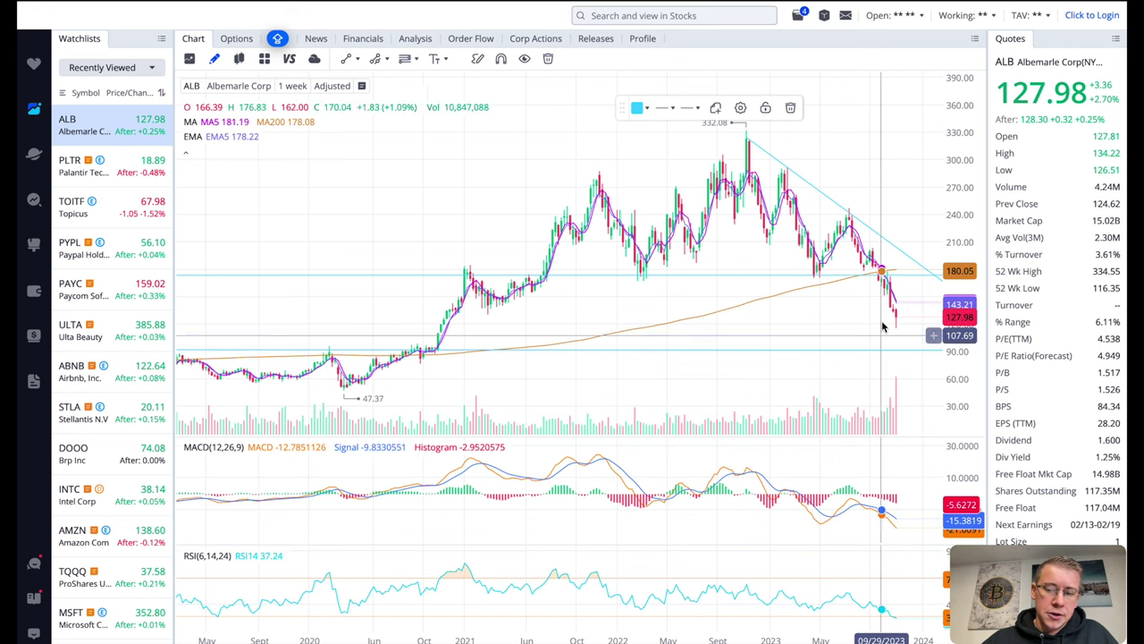
- Switch to the browser and compare the Lithium Carbonate price chart on Trading Economics with ALB's weekly stock chart
{"action": "key", "text": "super+Tab"}
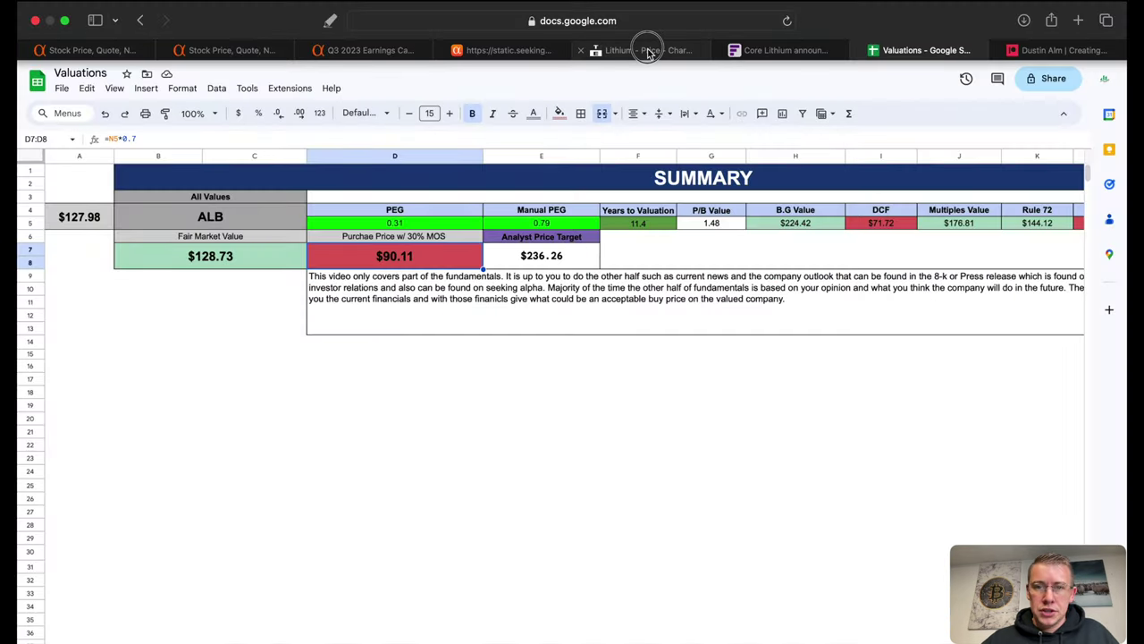
{"action": "left_click", "coordinate": [647, 51]}
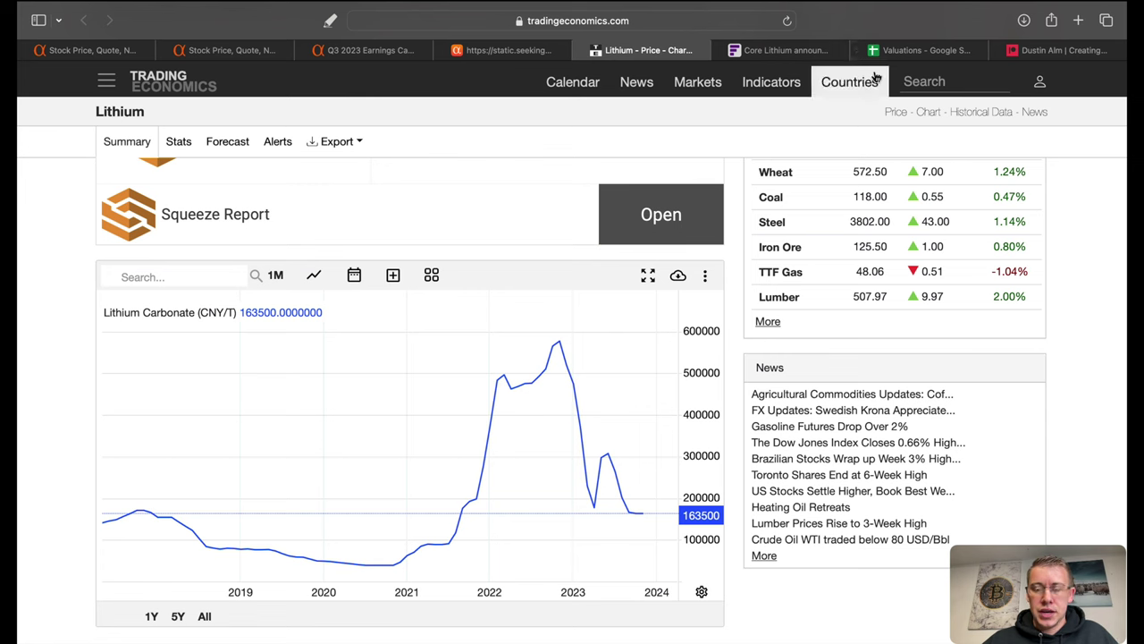
{"action": "key", "text": "super+Tab"}
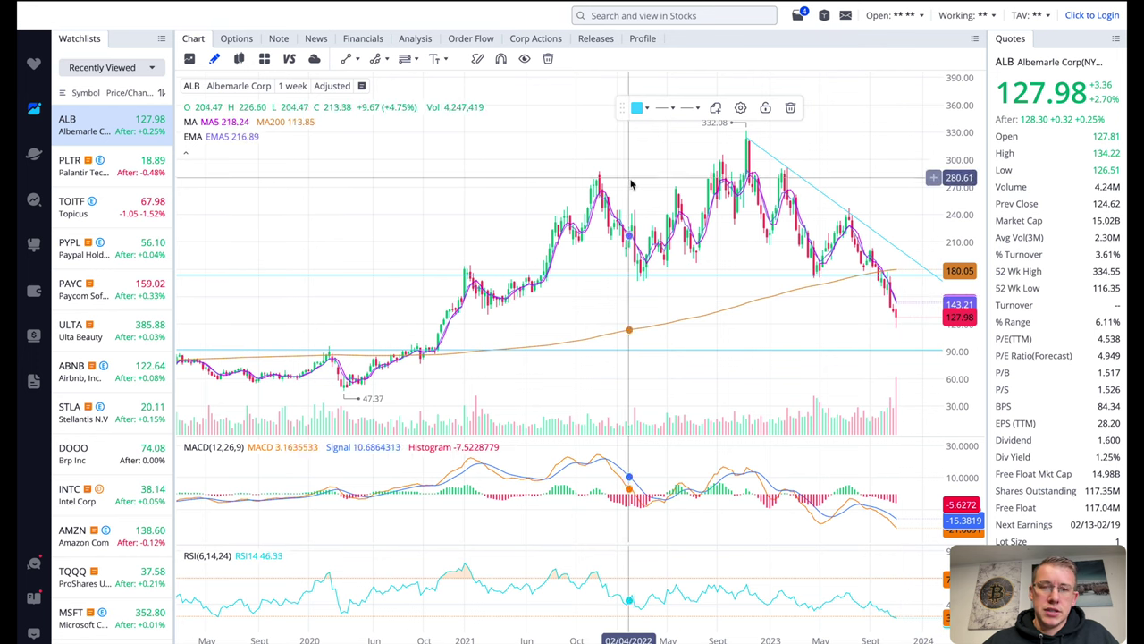
{"action": "key", "text": "super+Tab"}
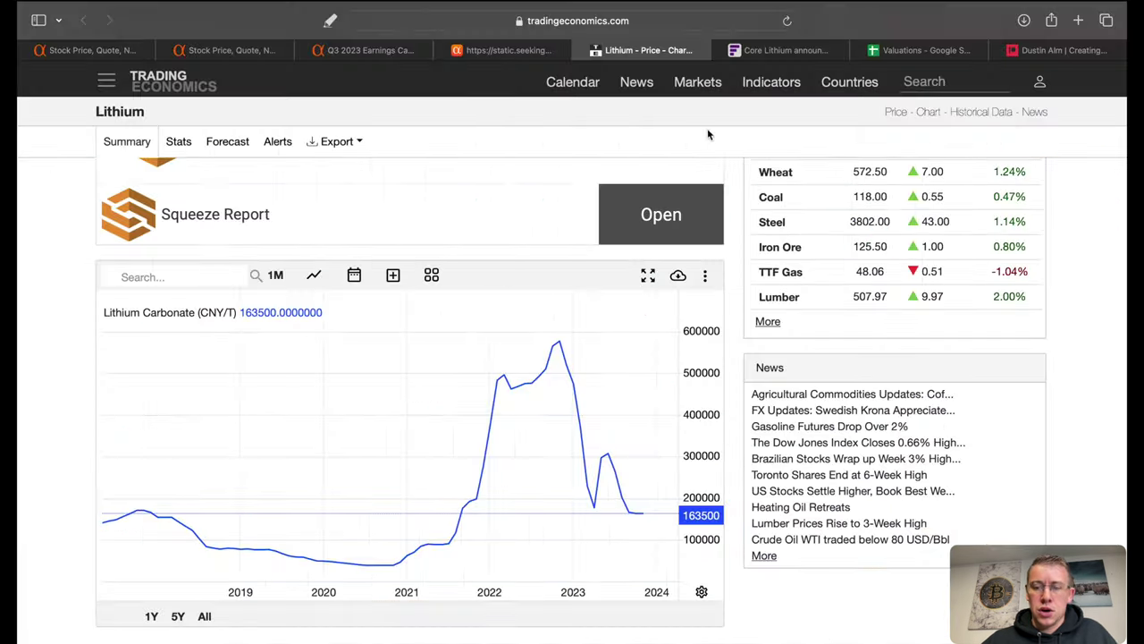
- Examine the spodumene spot price chart in the Fastmarkets article on Core Lithium, and return to ALB's weekly chart in the trading app
{"action": "mouse_move", "coordinate": [699, 97]}
{"action": "left_click", "coordinate": [777, 51]}
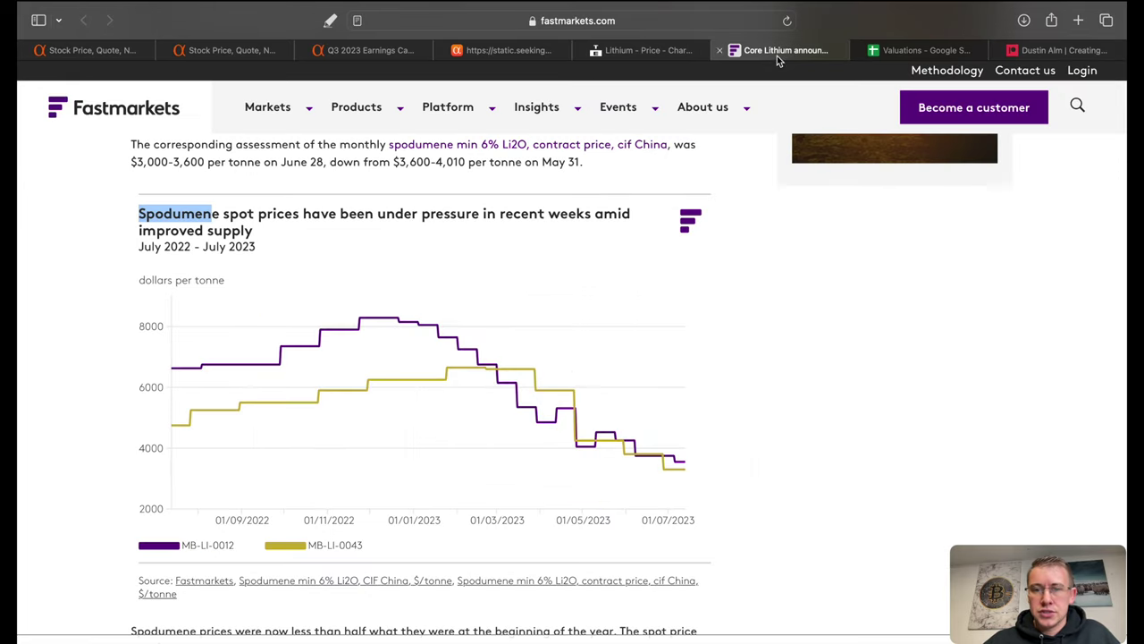
{"action": "left_click_drag", "start_coordinate": [167, 214], "coordinate": [219, 218]}
{"action": "left_click", "coordinate": [688, 416]}
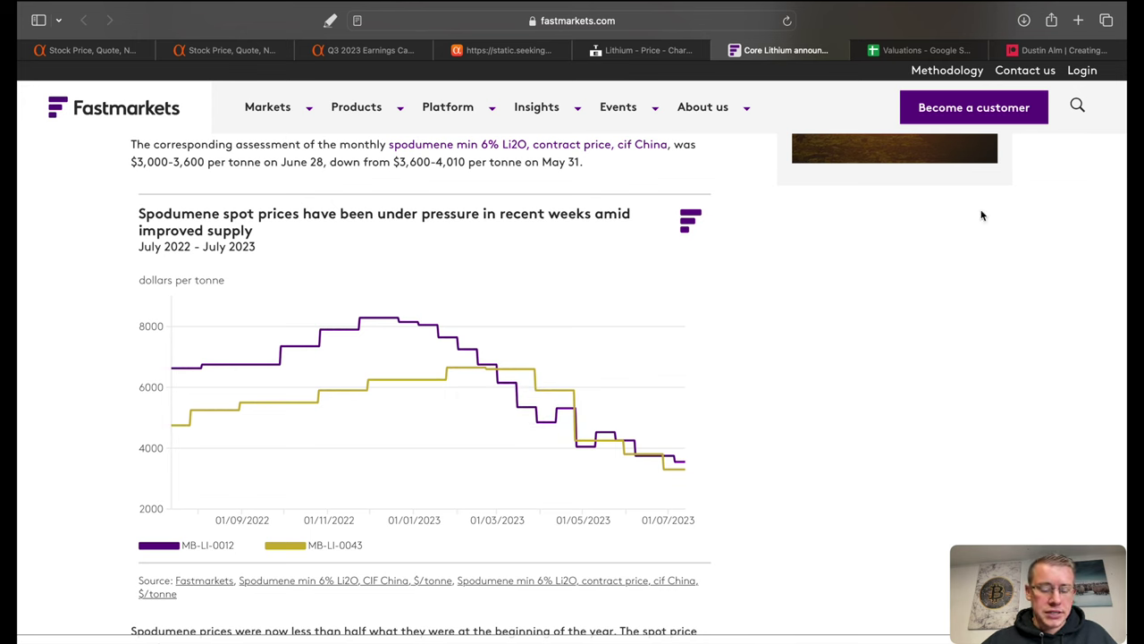
{"action": "key", "text": "super+Tab"}
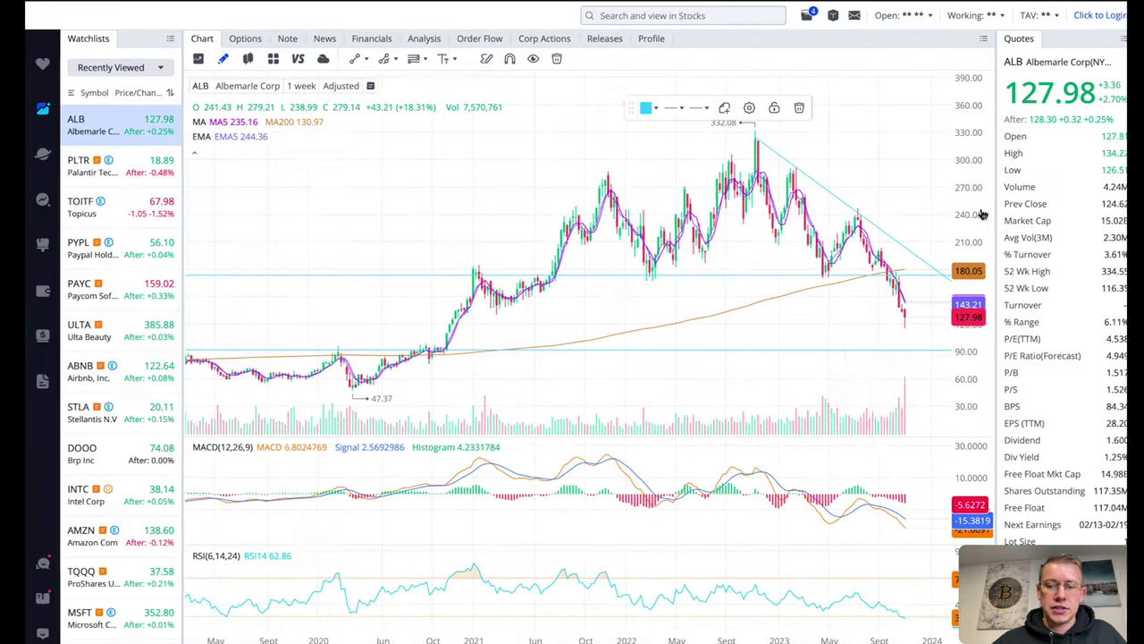